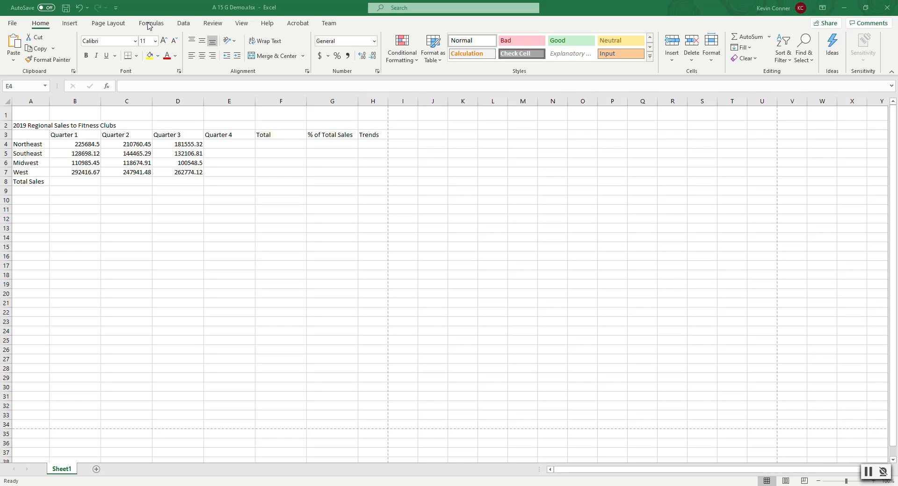
Compare the available formula commands with the data import, sorting and data tools commands.
left_click(150, 27)
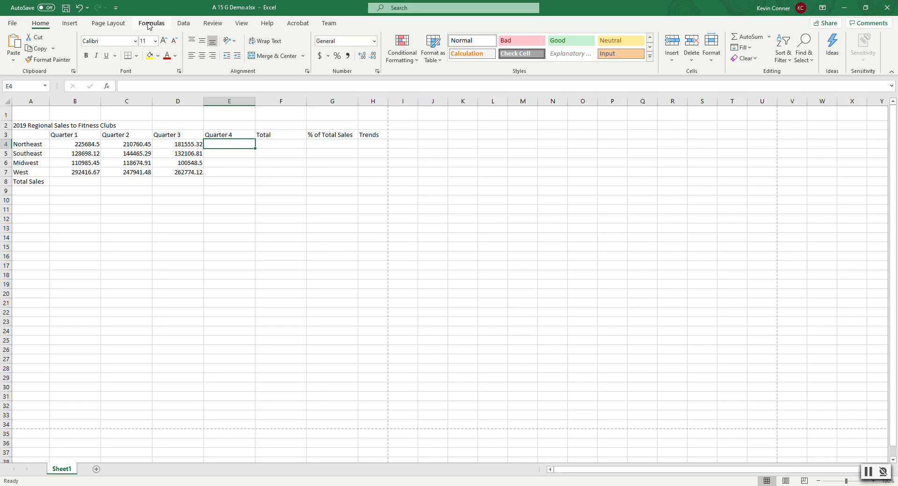
left_click(183, 24)
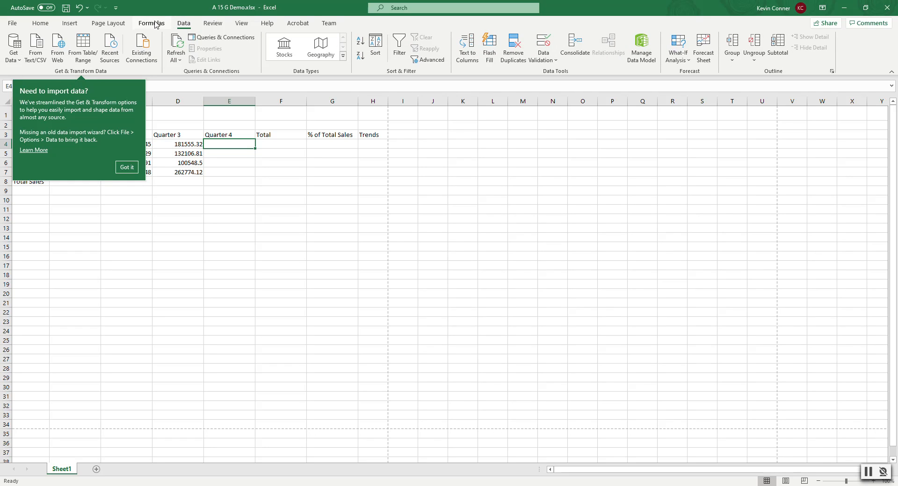
left_click(214, 240)
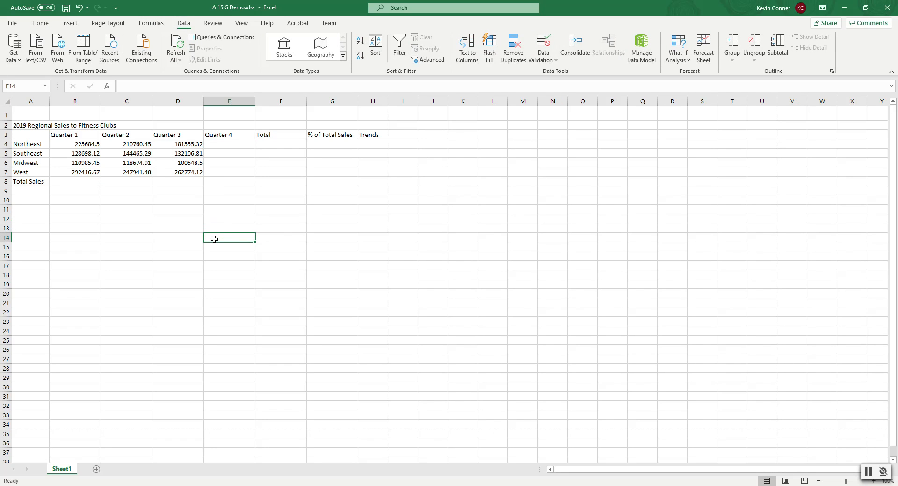
left_click(156, 26)
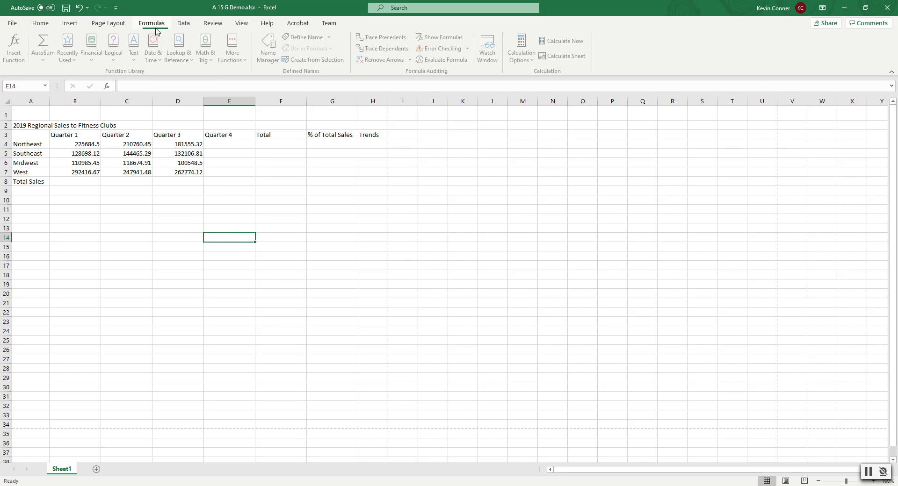
left_click(185, 24)
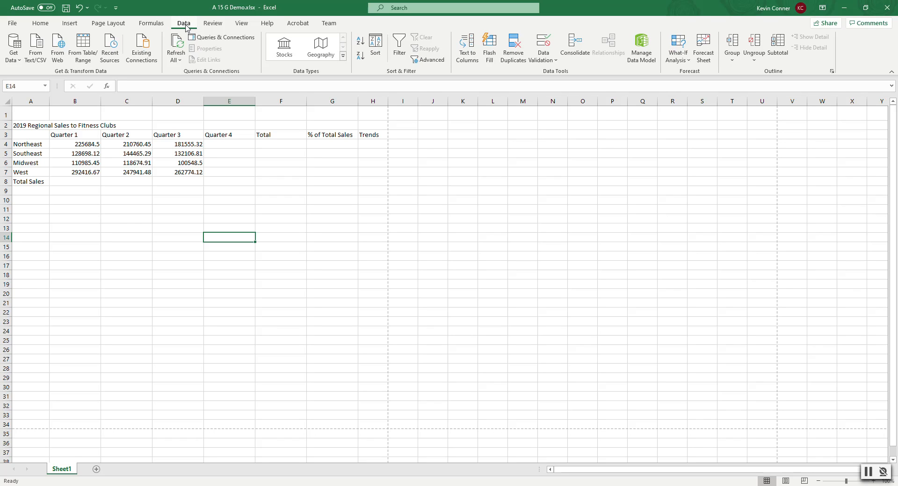
left_click(159, 26)
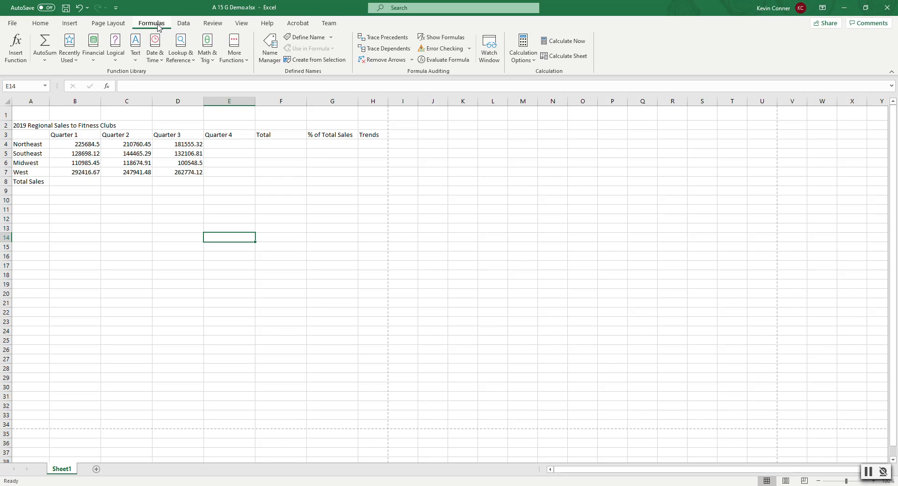
left_click(186, 27)
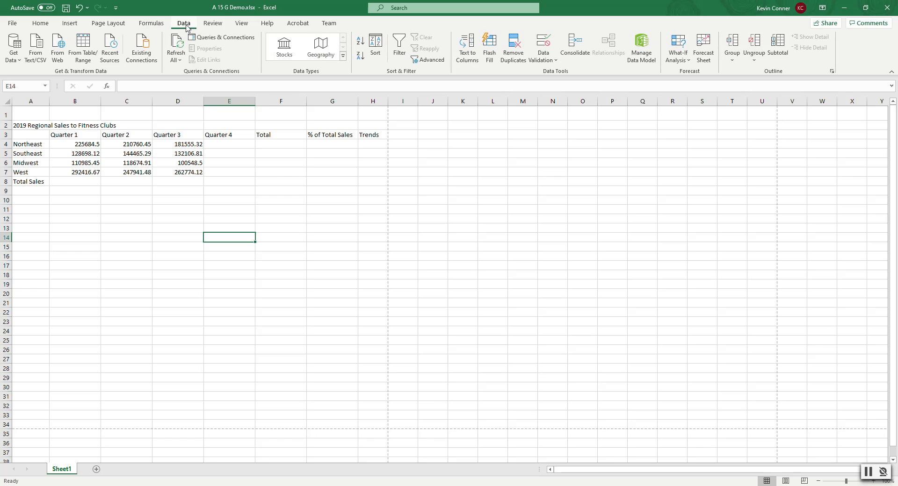
left_click(152, 25)
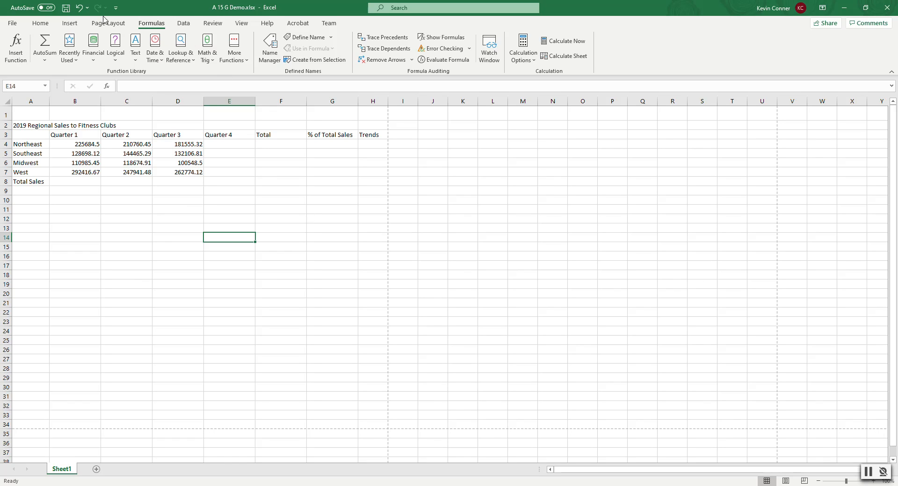
Examine the file options and the home, page layout, insert, data, review and team commands, dismissing the notice about changed comments.
left_click(11, 24)
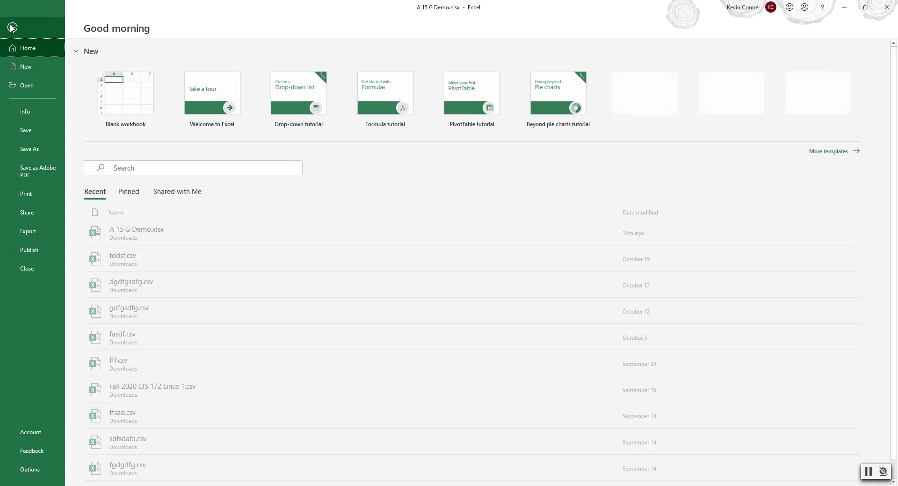
left_click(10, 27)
left_click(39, 23)
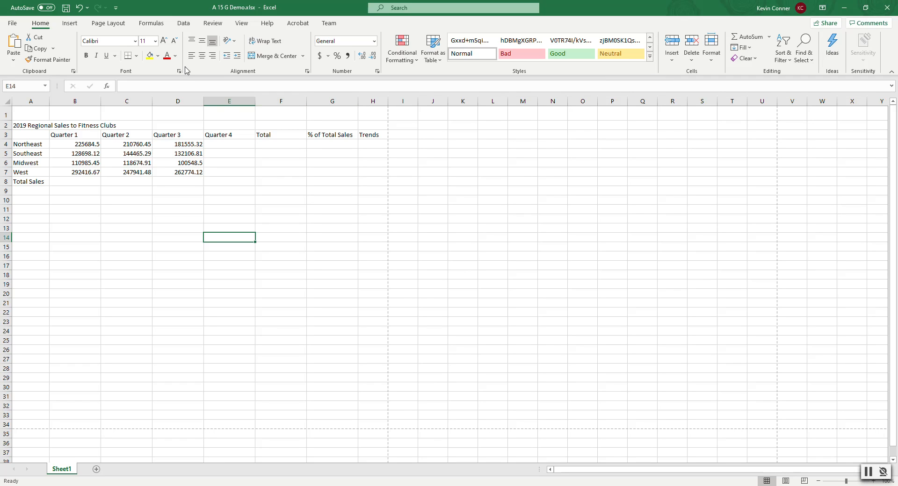
left_click(108, 23)
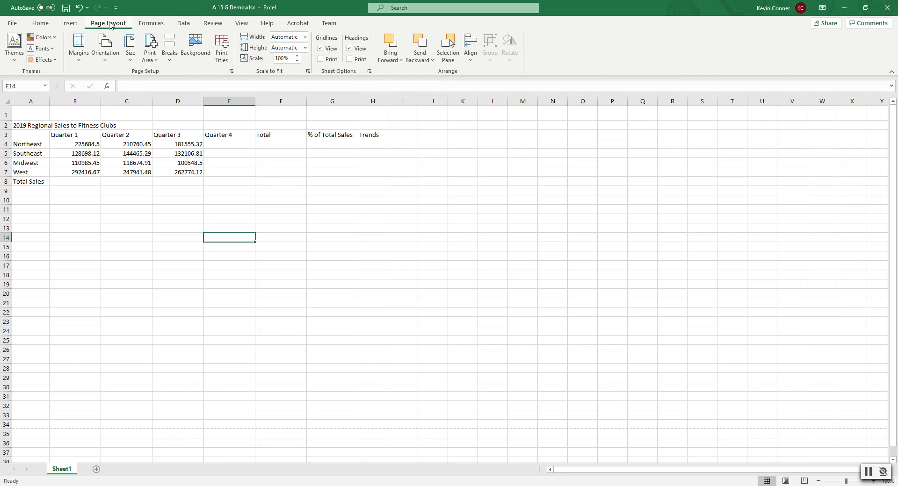
left_click(69, 25)
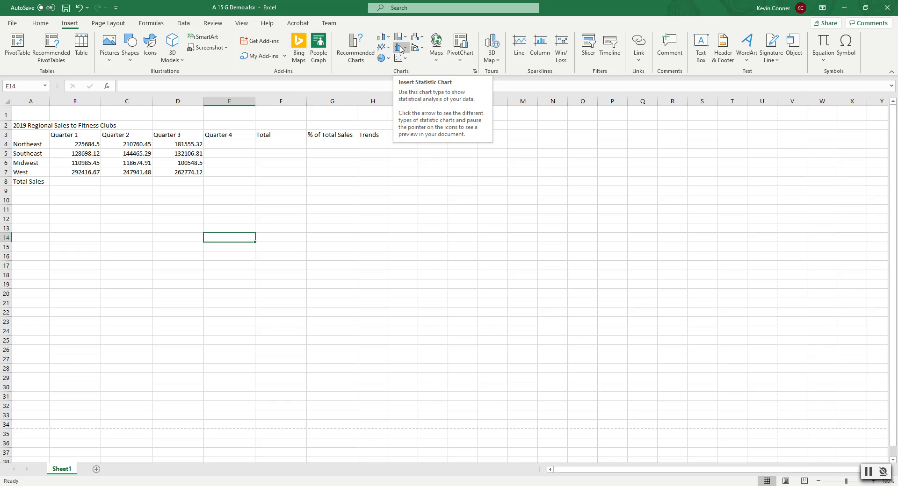
left_click(185, 26)
left_click(213, 23)
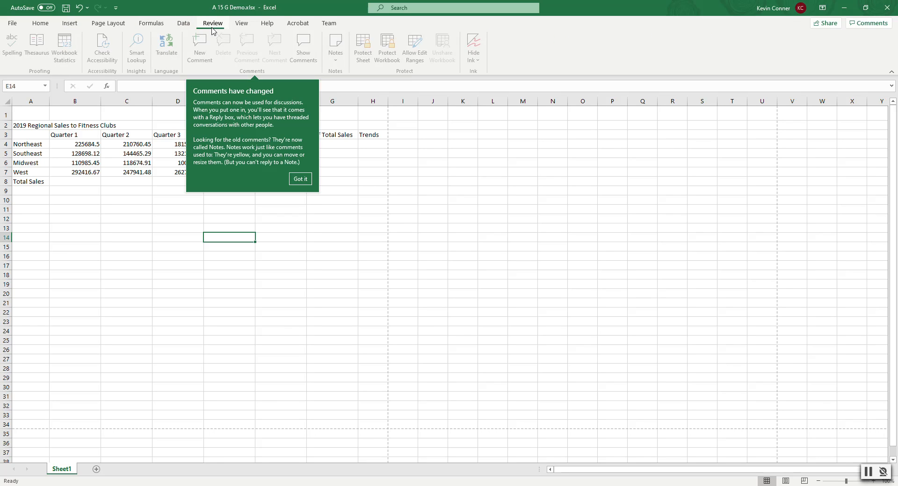
left_click(305, 181)
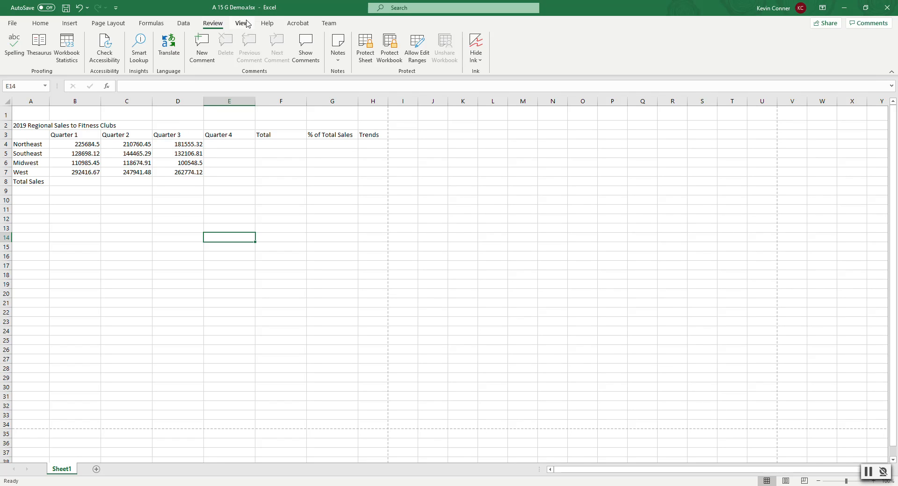
left_click(329, 23)
left_click(40, 24)
left_click(13, 25)
left_click(13, 26)
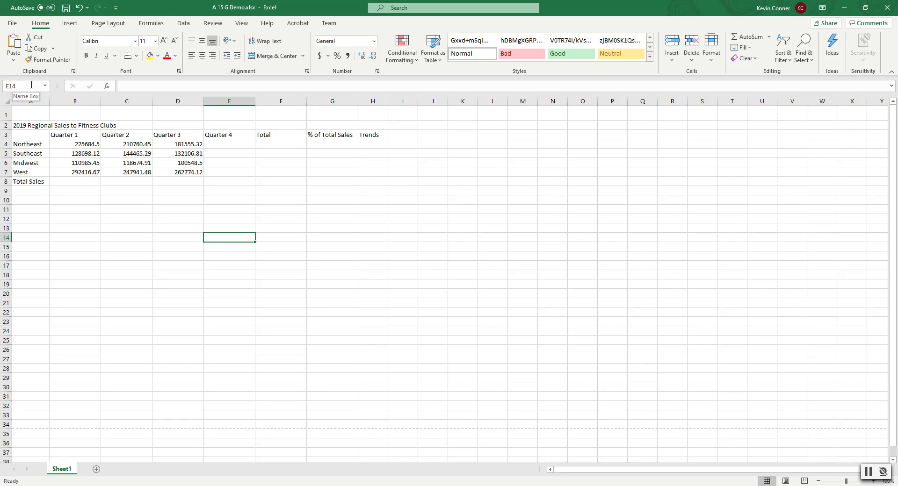
Inspect the formula bar and highlight whole columns from A to F, and rows 1, 2, 3 and 6, one at a time.
left_click(161, 86)
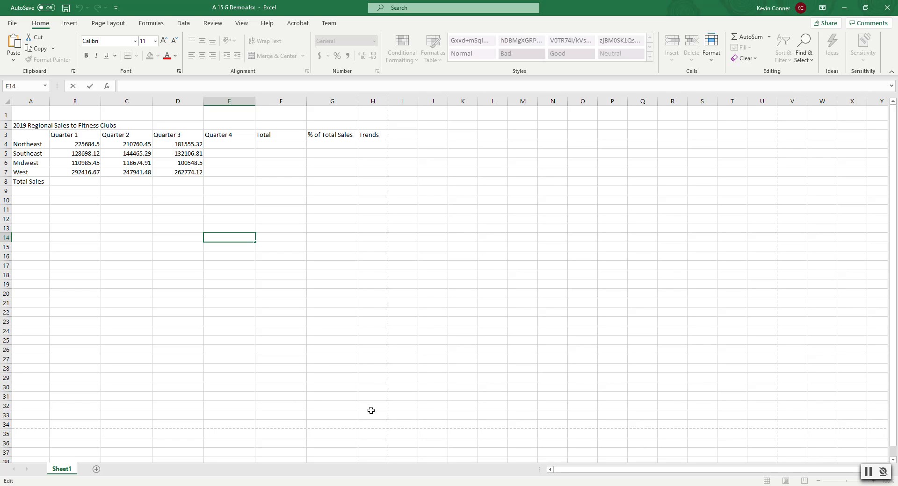
left_click(32, 101)
left_click(67, 101)
left_click(125, 102)
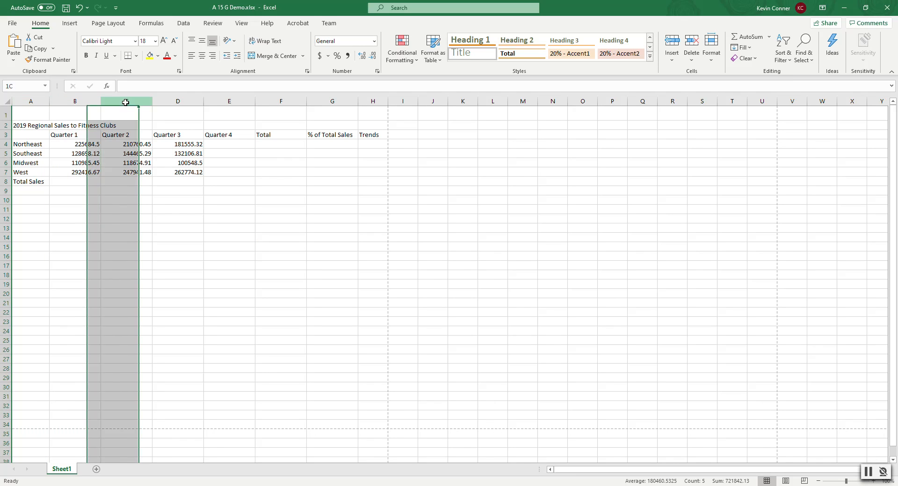
left_click(178, 101)
left_click(217, 102)
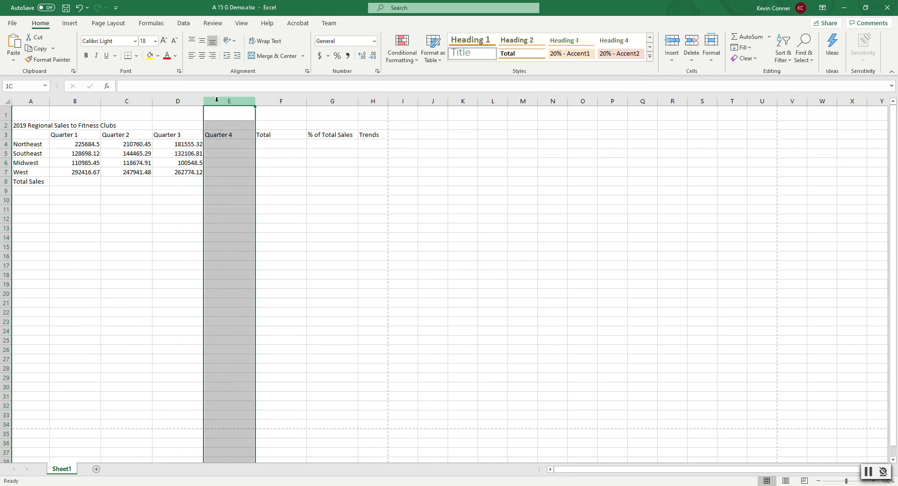
left_click(281, 102)
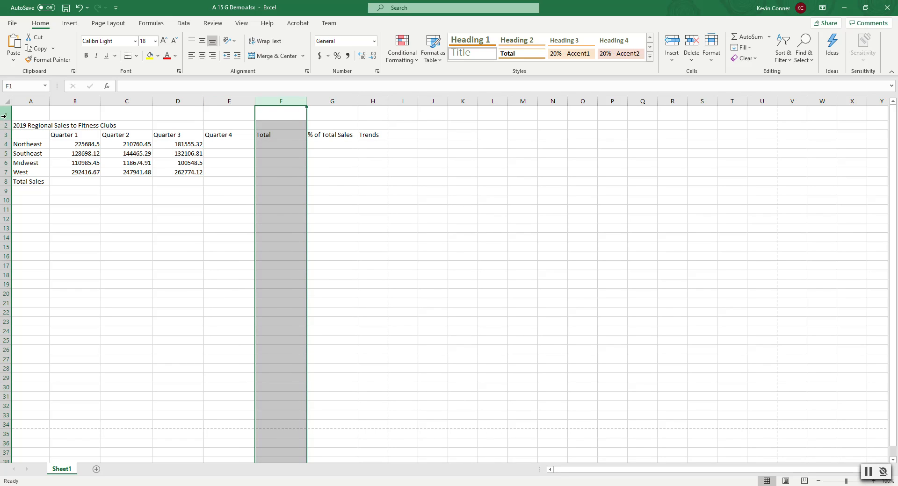
left_click(4, 115)
left_click(5, 126)
left_click(4, 134)
left_click(6, 162)
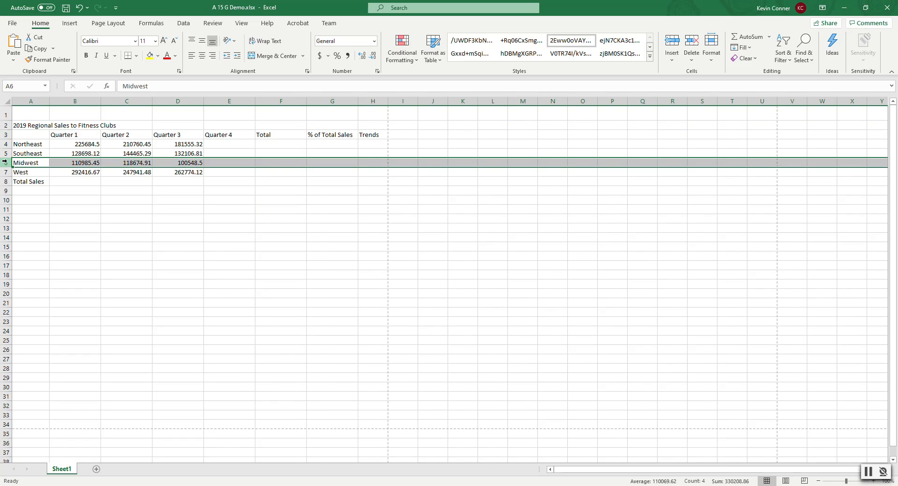
Trace cell addresses by highlighting column C with row 3 and column E with row 4, and select cell E4.
left_click(129, 101)
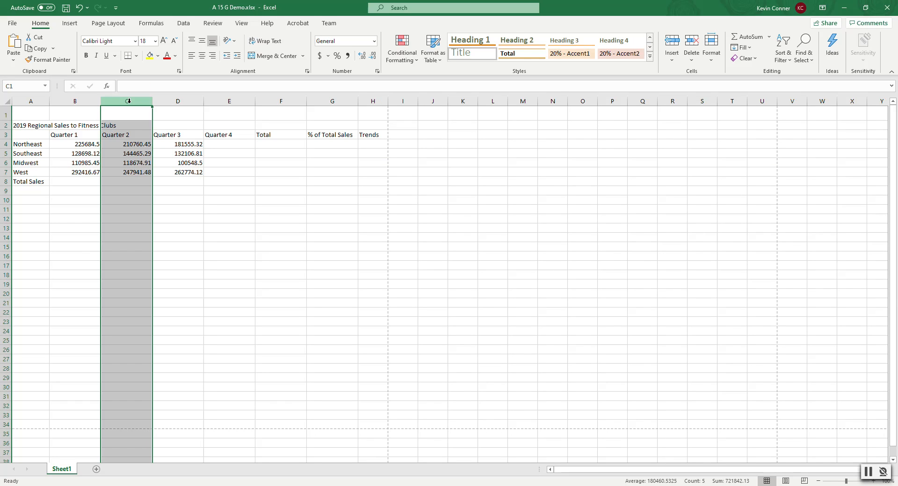
left_click(7, 134)
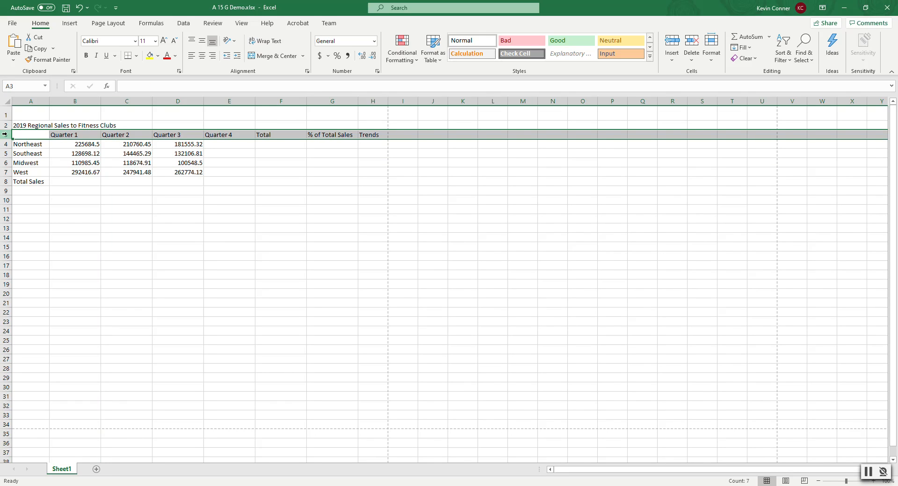
left_click(236, 101)
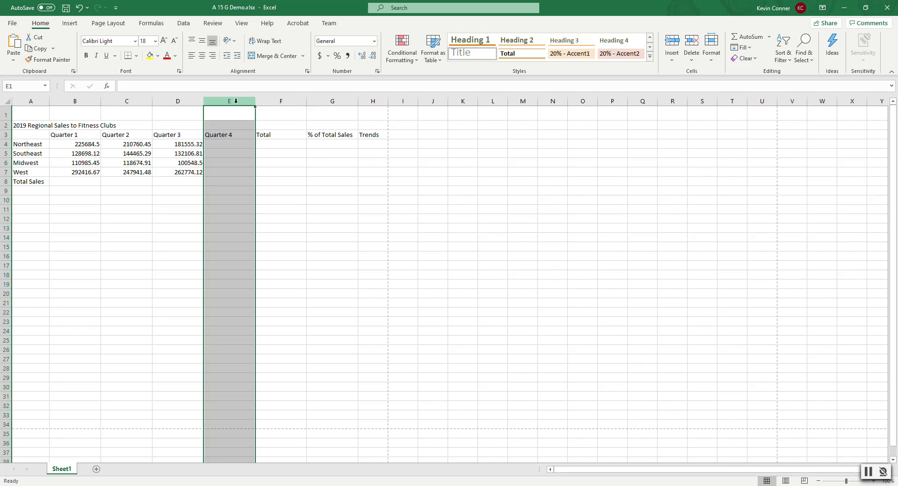
left_click(7, 144)
left_click(229, 146)
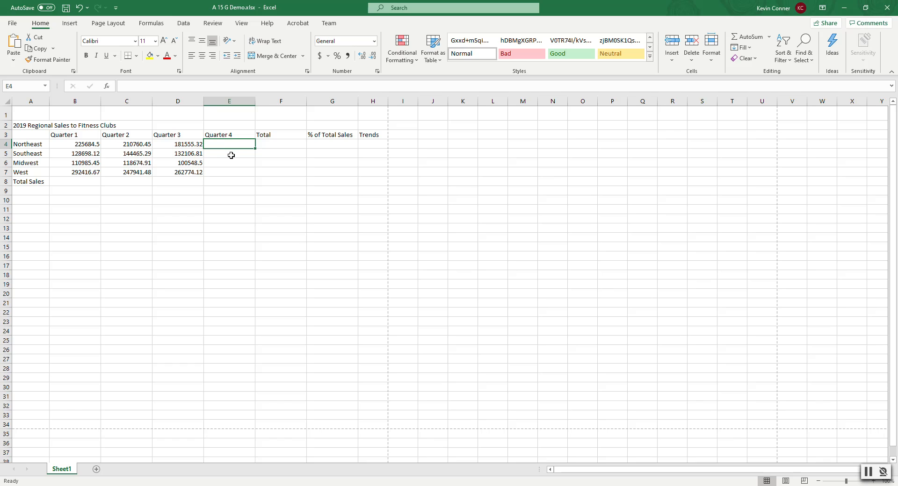
left_click(231, 155)
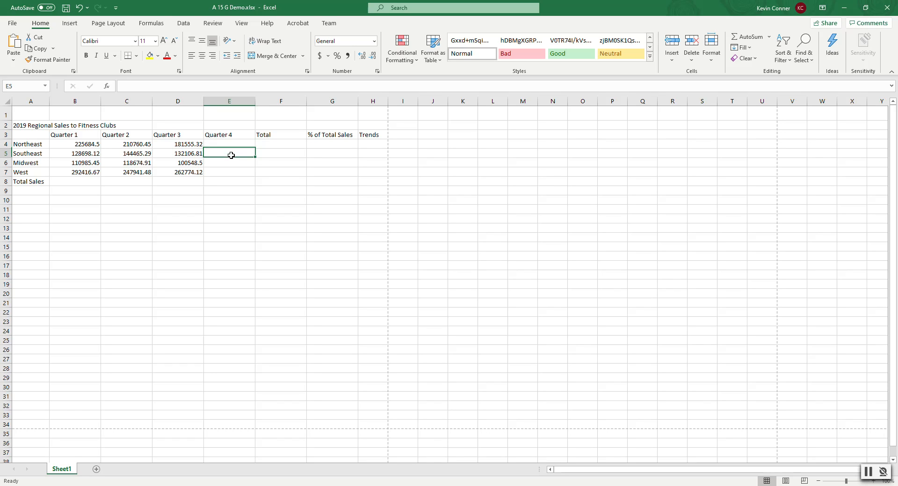
left_click(237, 144)
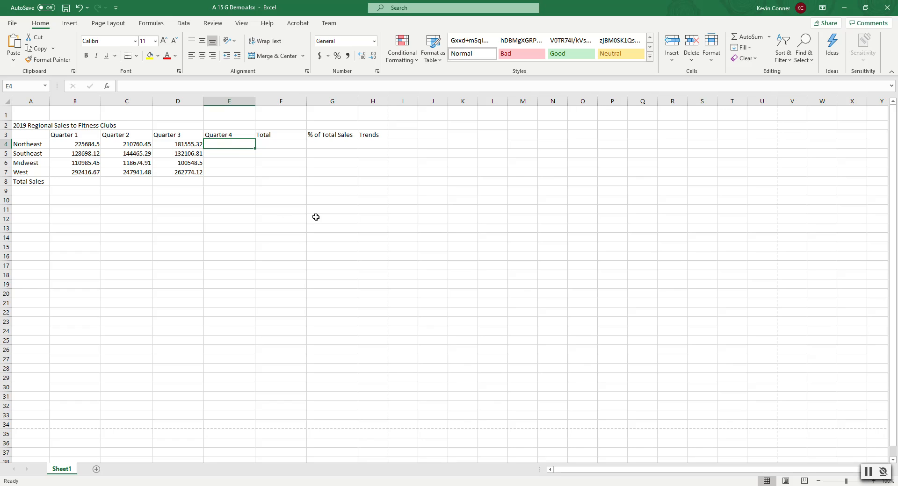
Select cells G6, B12, F6, F9, D10 and E7 individually to view different cell addresses.
left_click(324, 163)
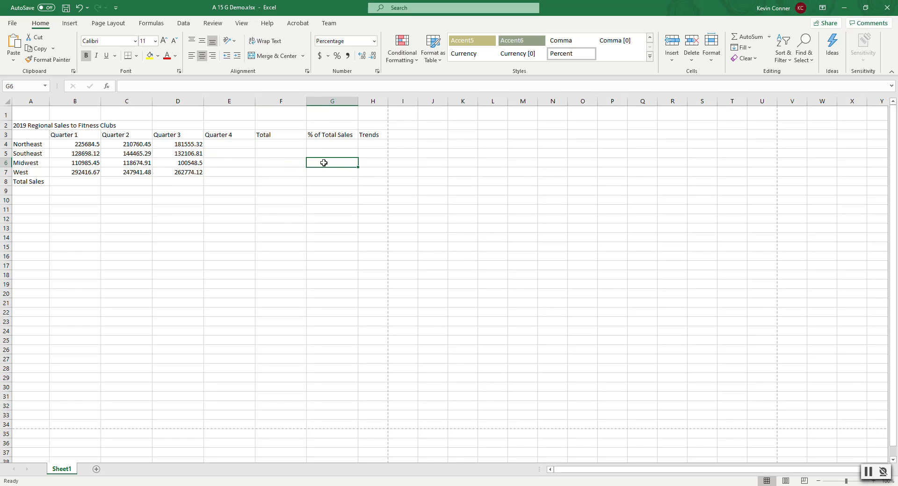
left_click(79, 218)
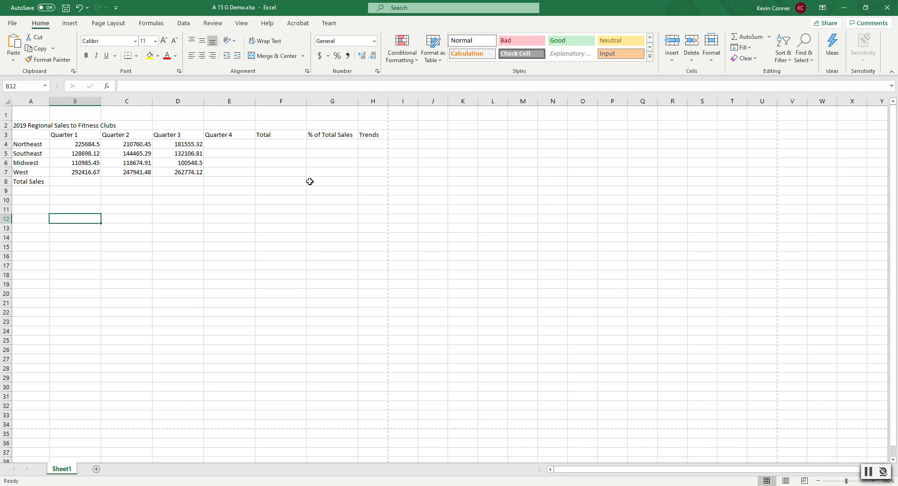
left_click(280, 163)
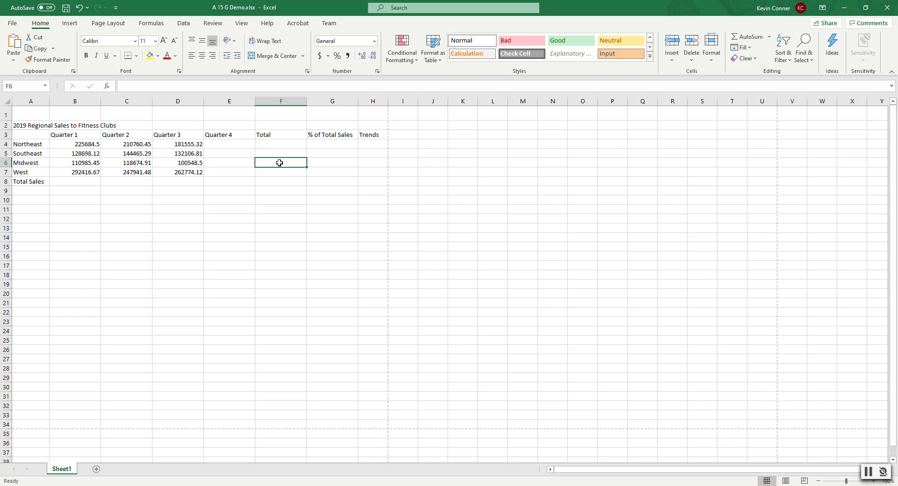
left_click(278, 190)
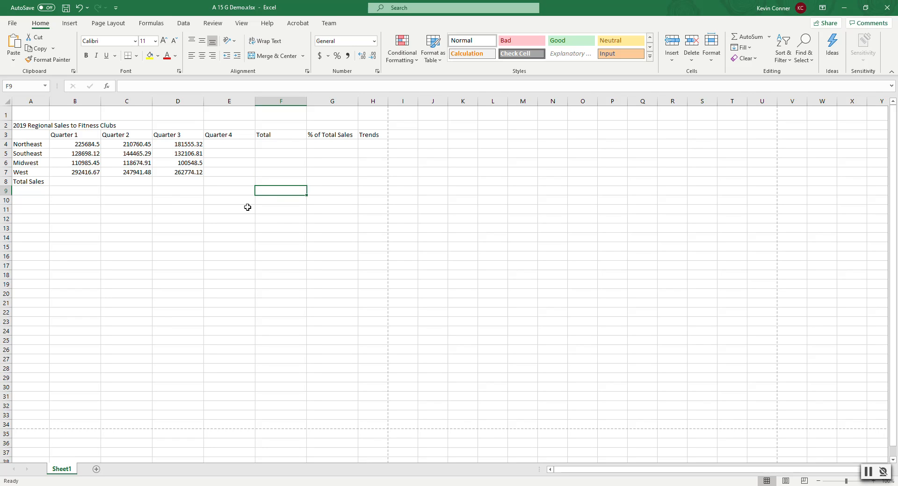
left_click(171, 202)
left_click(235, 168)
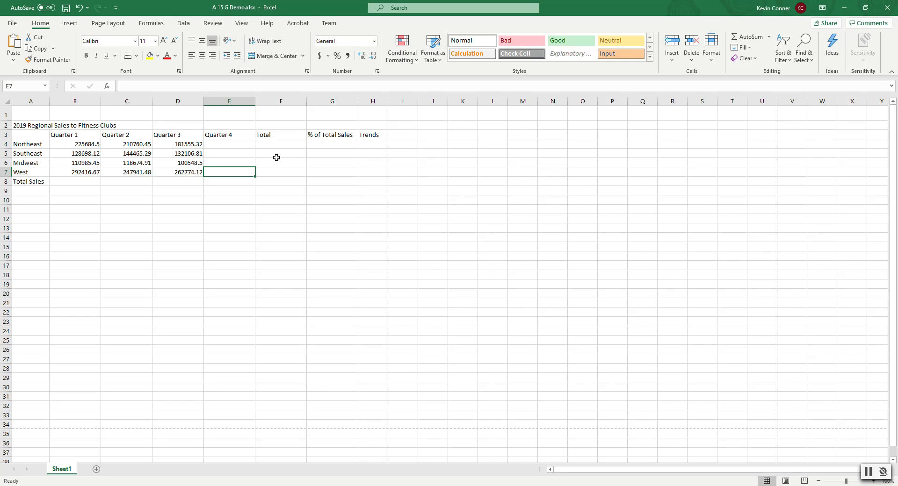
Move the active cell one cell at a time around the lower Quarter 4 and Total columns, ending on F6.
key("Right")
key("Down")
key("Left")
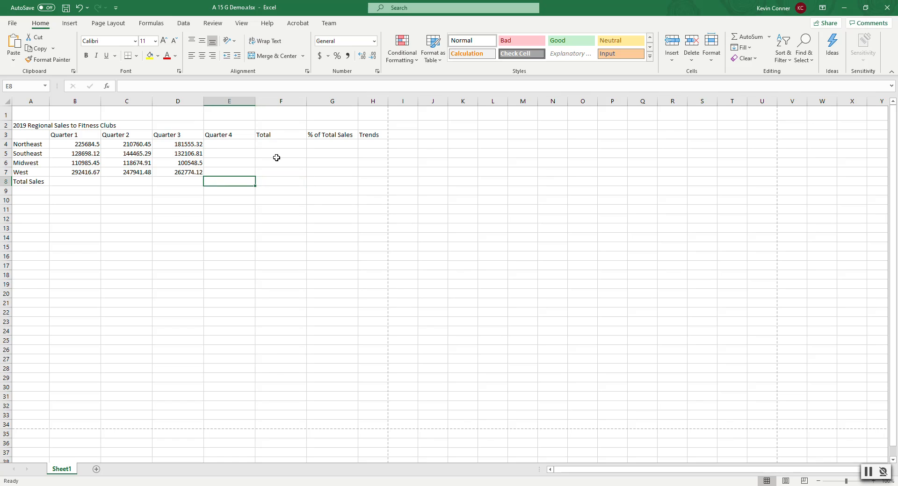
key("Up")
key("Right")
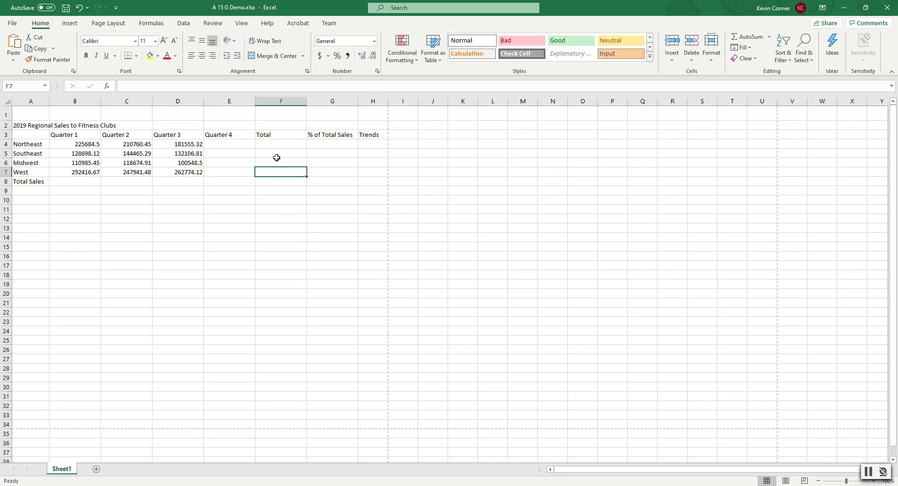
key("Down")
key("Down")
key("Left")
key("Left")
key("Right")
key("Right")
key("Up")
key("Up")
key("Up")
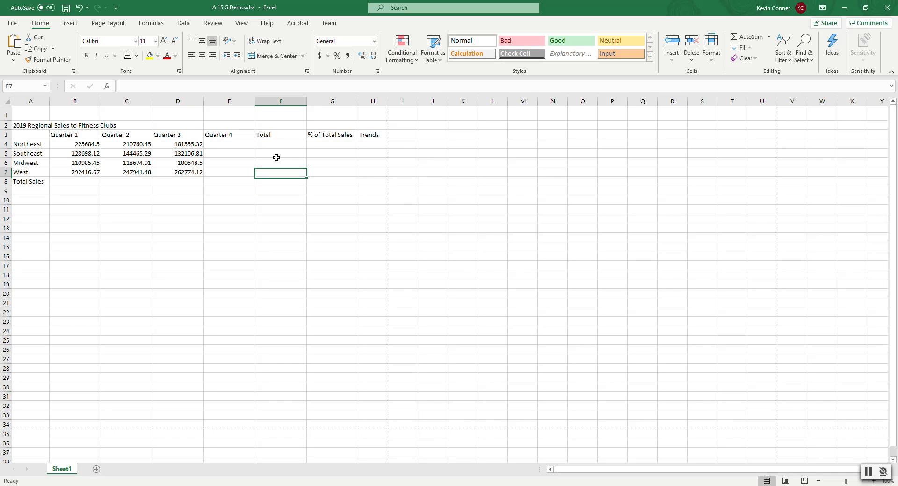
key("Left")
key("Right")
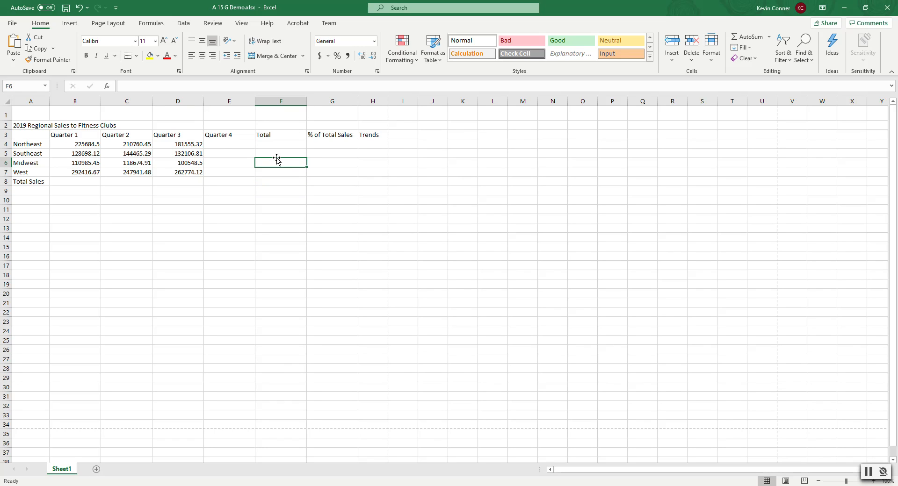
Step the active cell through the Total and Quarter 4 columns around rows 8 to 10, including E8 and F8, and finish on E5.
key("Down")
key("Down")
left_click(207, 201)
key("Up")
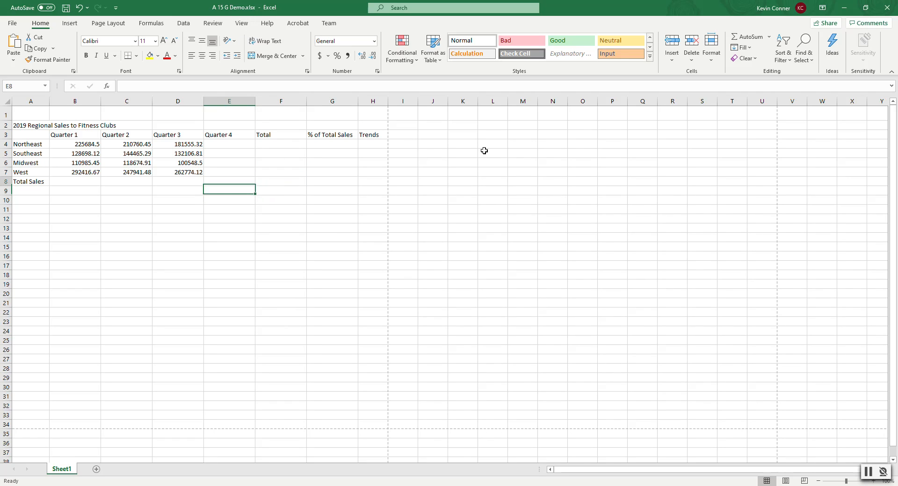
key("Up")
key("Right")
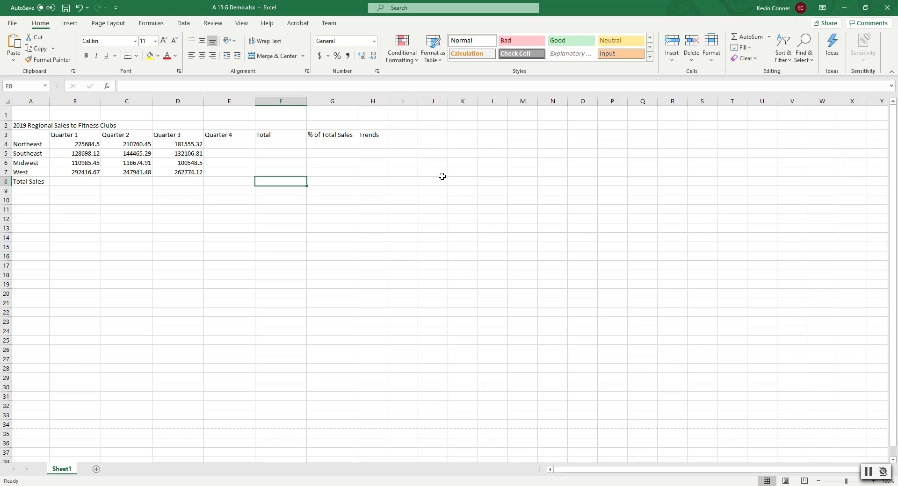
left_click(239, 172)
left_click(230, 153)
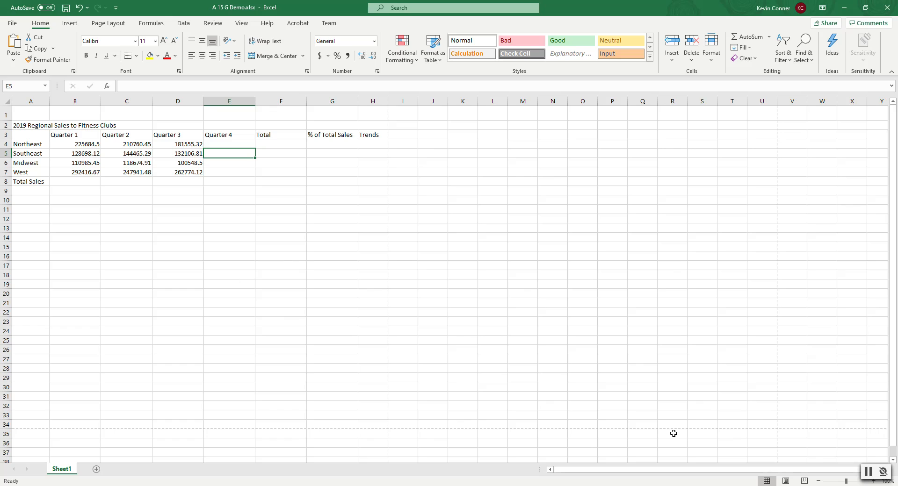
Zoom the worksheet out to an overview of many printed pages, and zoom back in until the table is slightly larger than originally.
left_click(819, 482)
left_click(818, 482)
left_click(819, 483)
left_click(818, 482)
left_click(819, 482)
left_click(818, 483)
left_click(818, 482)
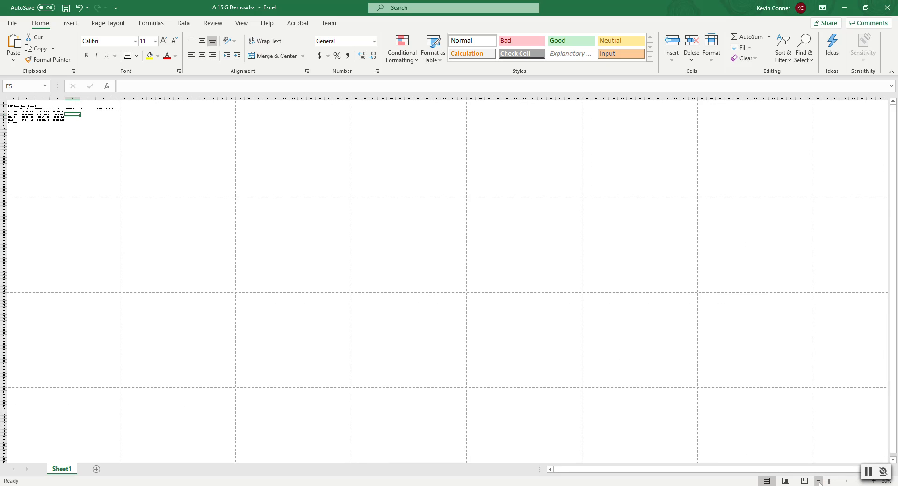
left_click(874, 484)
left_click(829, 481)
left_click(847, 482)
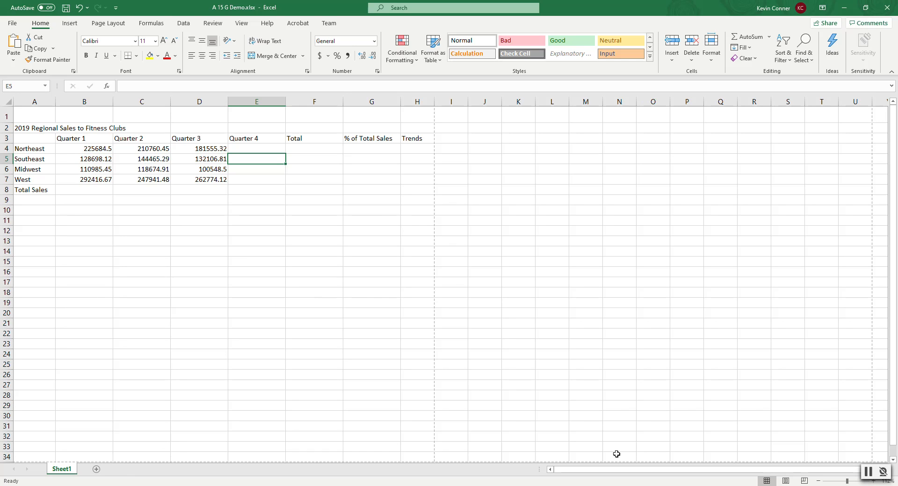
Move the active cell along row 7 from G7 past column Z through the double-letter columns to BN7.
left_click_drag(661, 472, 774, 474)
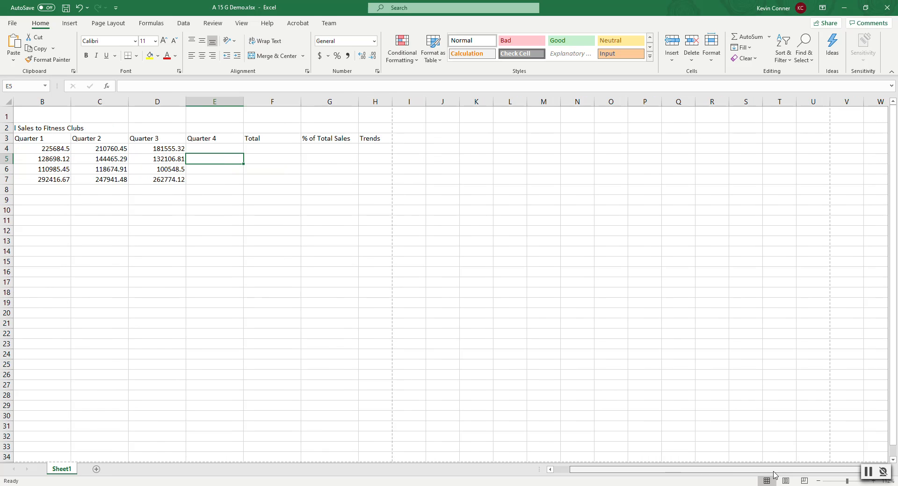
left_click(329, 178)
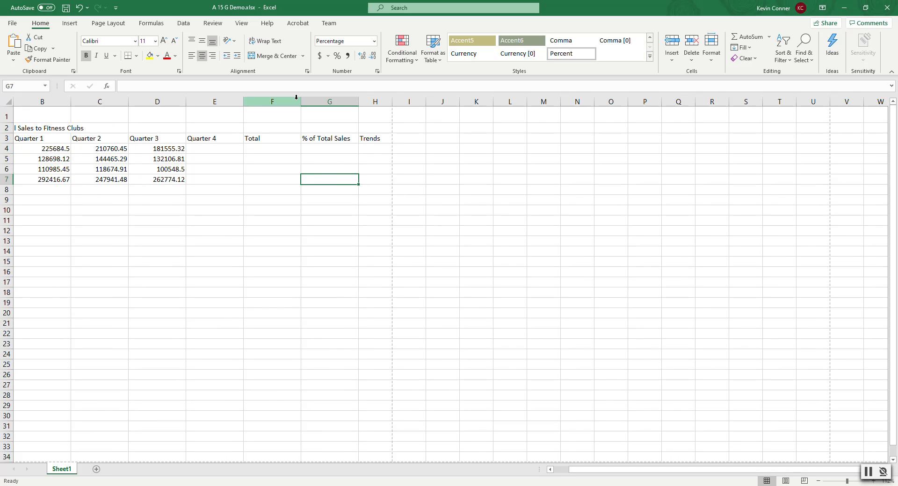
key("Right")
key("Right")
key("Right")
key("Right")
key("Right")
key("Right")
key("Right")
key("Right")
key("Right")
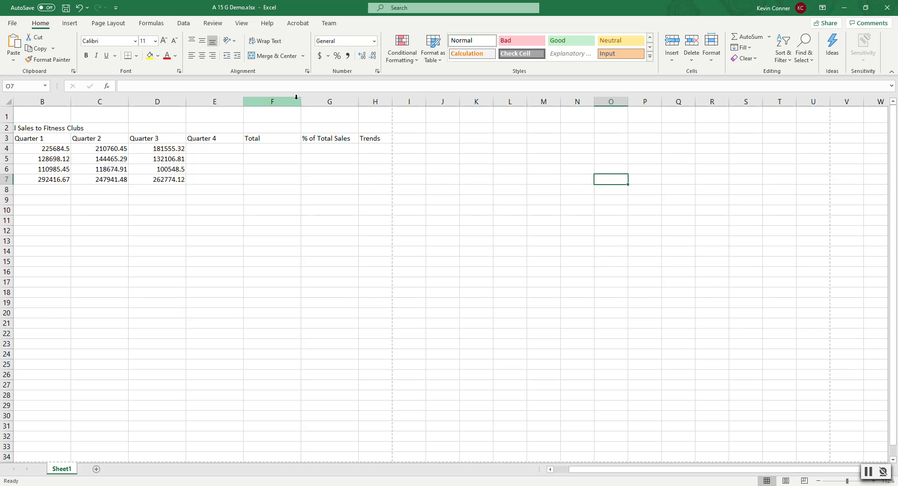
key("Right")
key("Right")
key("Right")
key("Right")
key("Right")
key("Right")
key("Right")
key("Right")
key("Right")
key("Right")
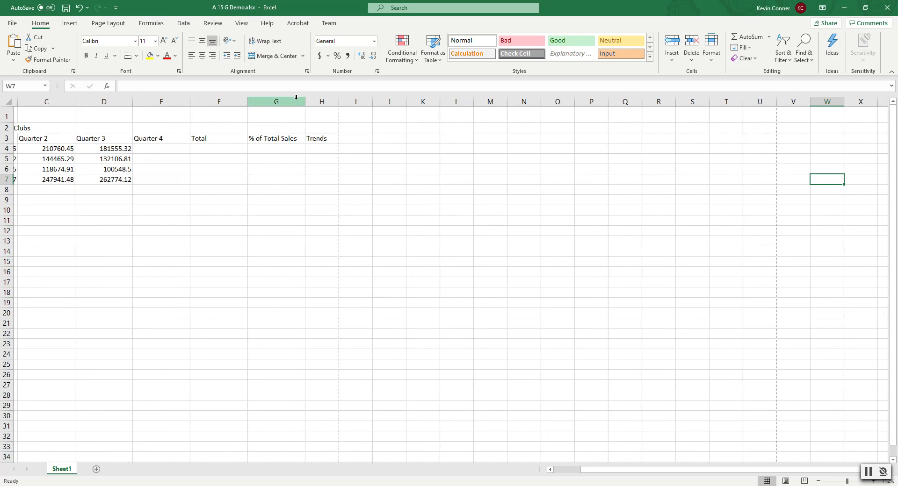
key("Right")
key("Right")
key("Right")
key("Right")
key("Right")
key("Right")
key("Right")
key("Right")
key("Right")
key("Right")
key("Right")
key("Right")
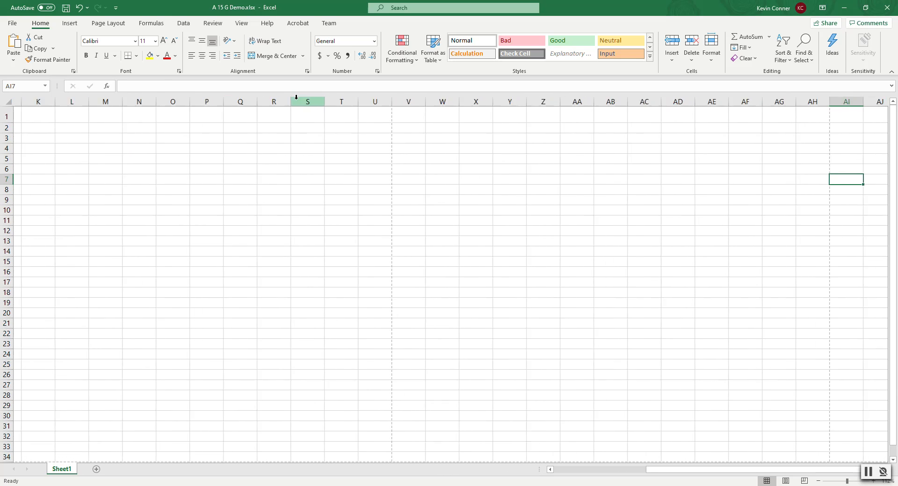
key("Right")
key("Right")
key("Right")
key("Right")
key("Right")
key("Right")
key("Right")
key("Right")
key("Right")
key("Right")
key("Right")
key("Right")
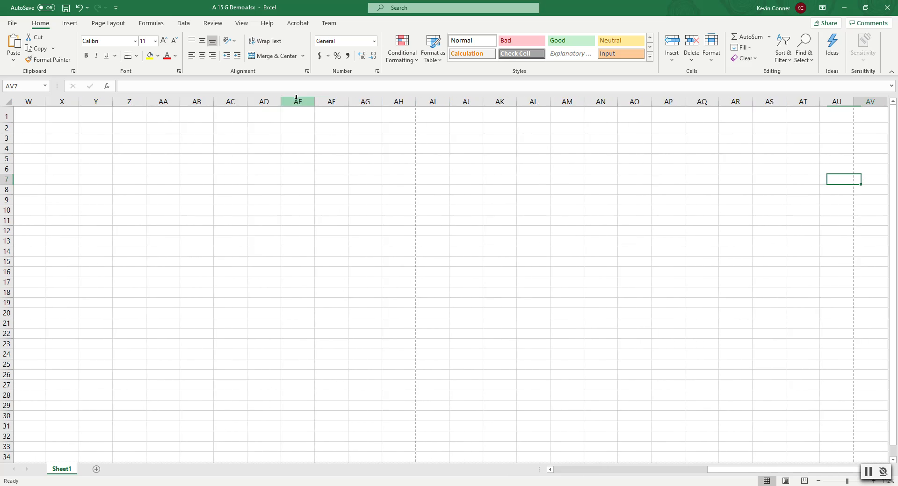
key("Right")
key("Right")
key("Right")
key("Right")
key("Right")
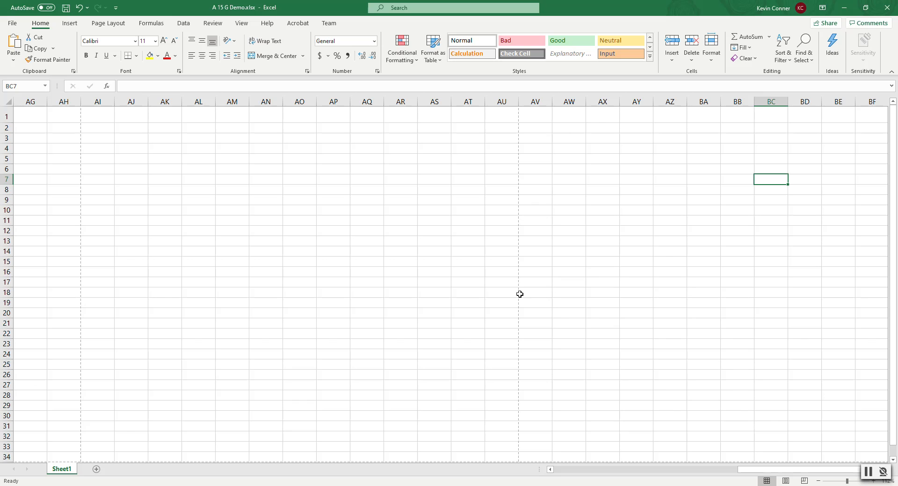
key("Right")
key("Right")
key("Right")
key("Right")
key("Right")
key("Right")
key("Right")
key("Right")
key("Right")
key("Right")
key("Right")
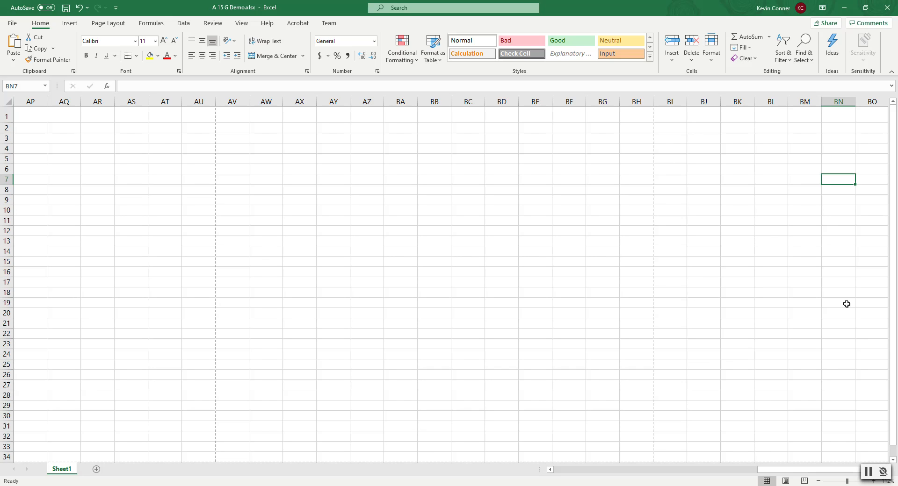
Look over the empty cells around columns N to AM and down past row 50, and return to the sales table.
left_click_drag(795, 470, 692, 470)
scroll(374, 328, "down", 10)
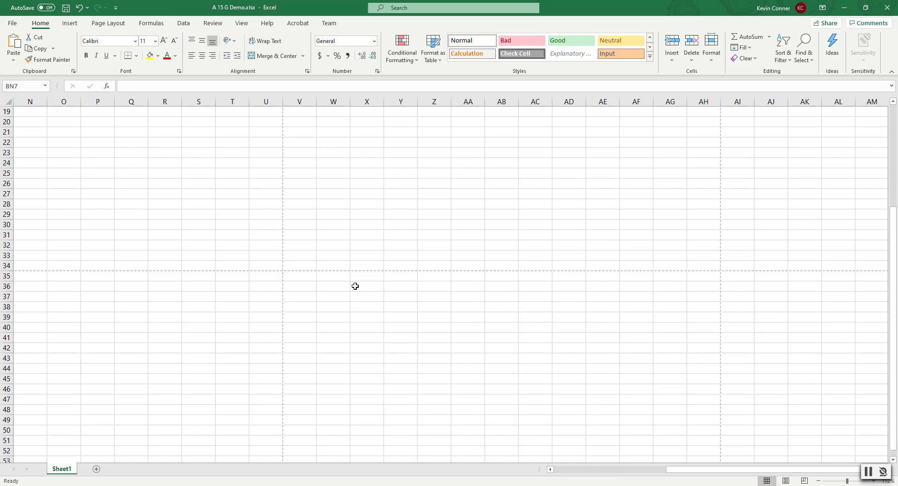
scroll(354, 328, "up", 10)
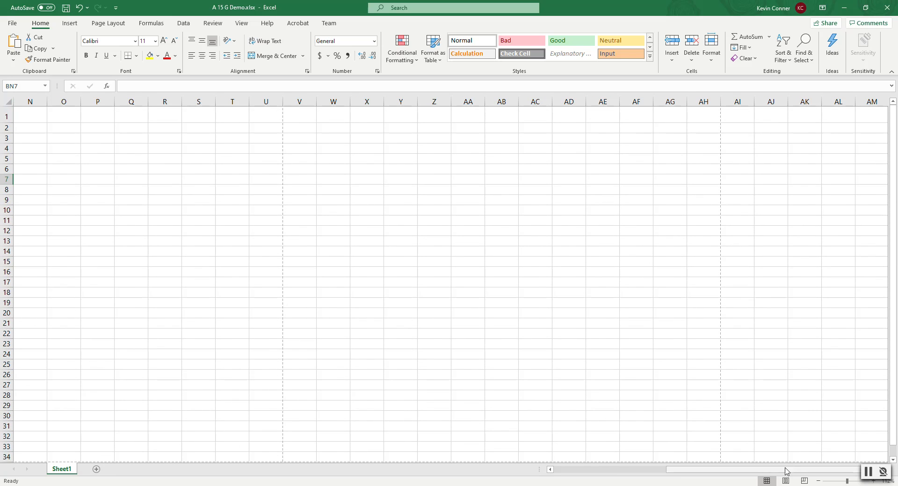
left_click_drag(735, 470, 605, 471)
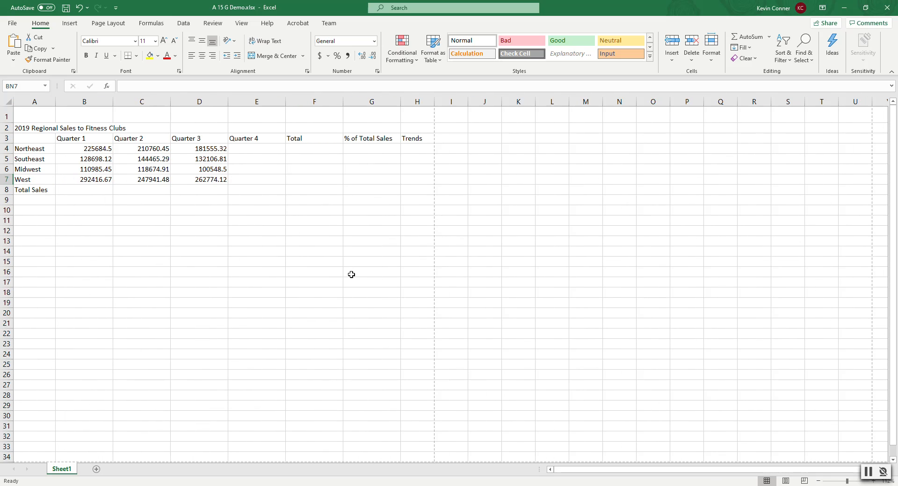
Select cell D11 and reduce the height of row 1 to about that of the other rows.
left_click(193, 223)
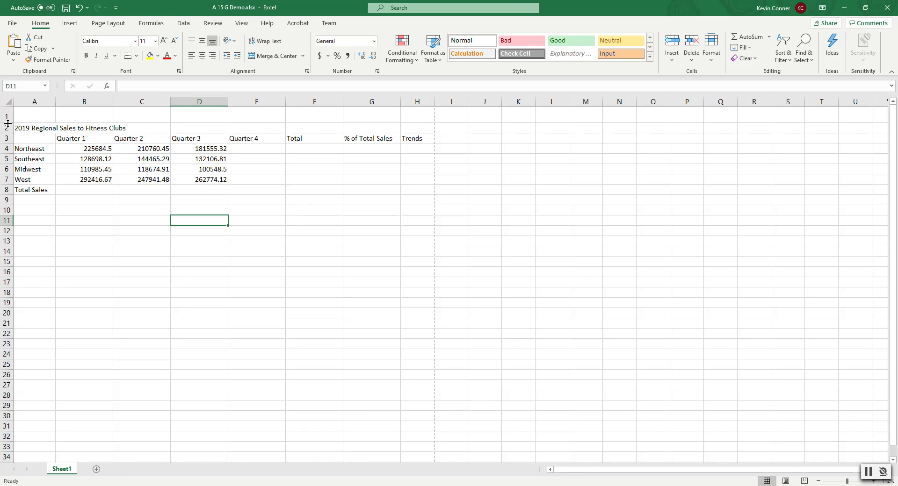
left_click_drag(8, 123, 10, 118)
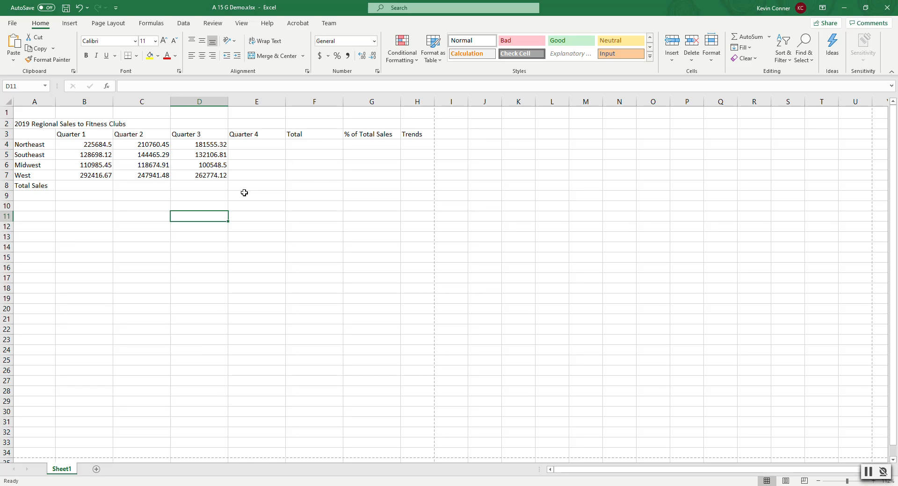
Enter 846634.12 as the Northeast Quarter 4 sales in cell E4.
left_click(262, 145)
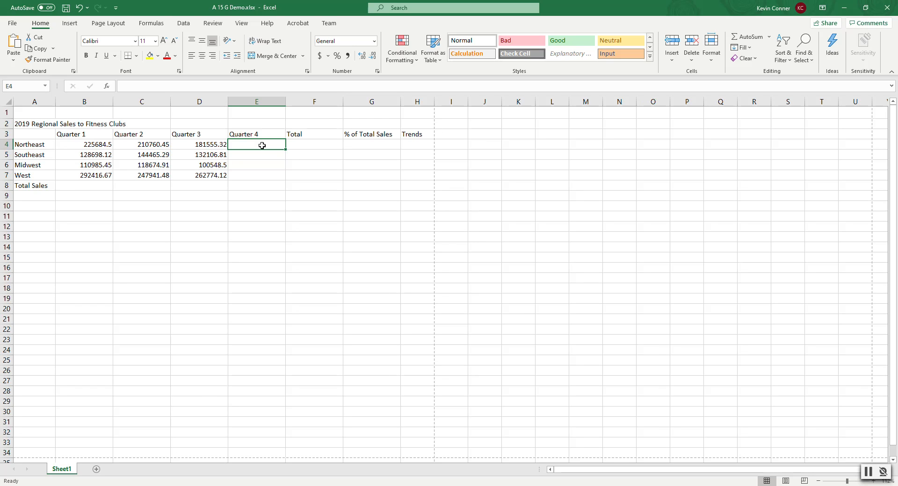
left_click(254, 134)
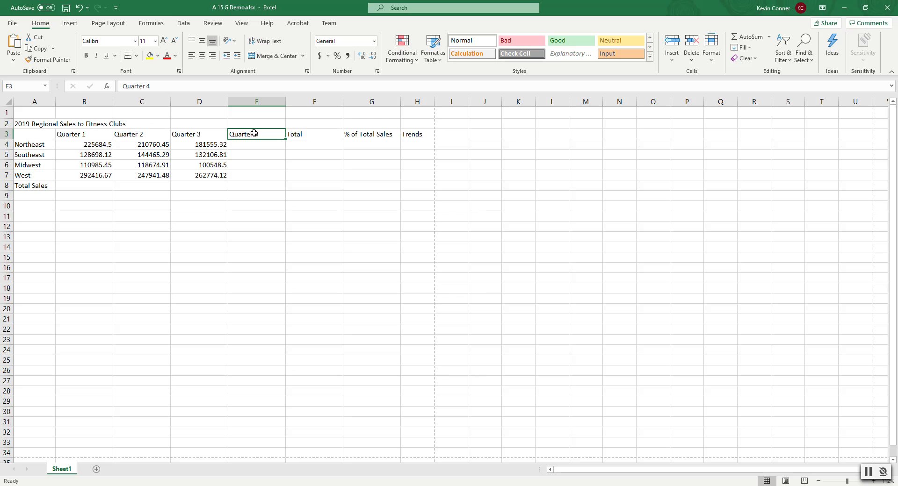
left_click(253, 146)
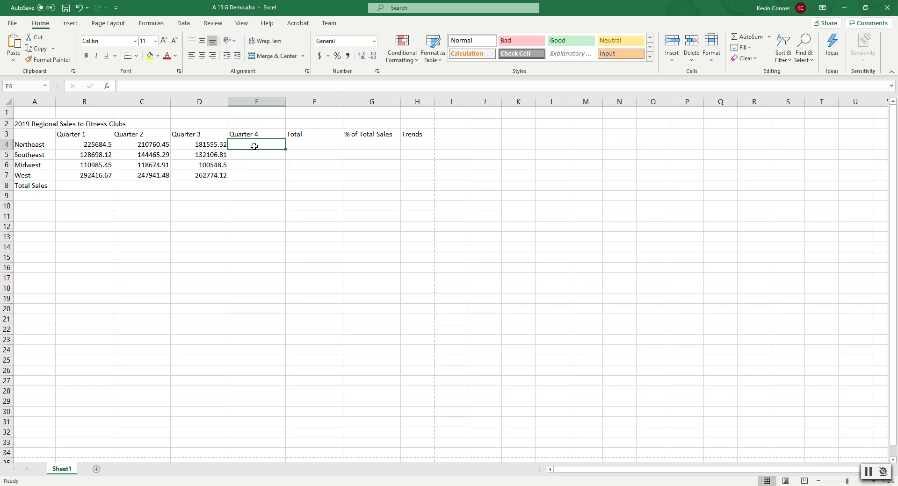
left_click(868, 472)
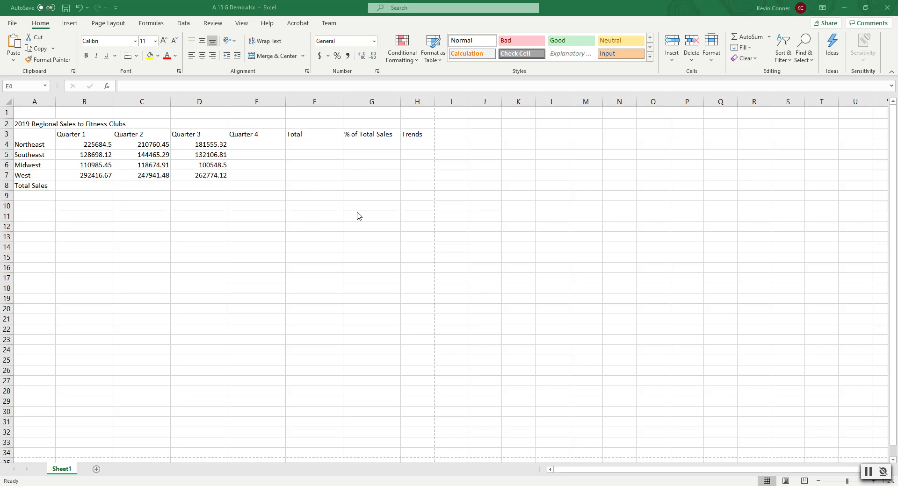
left_click(256, 144)
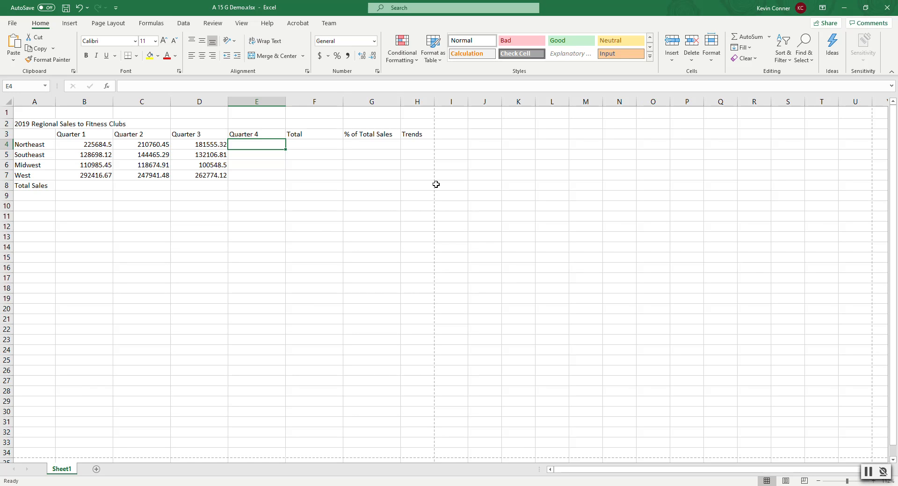
type("84")
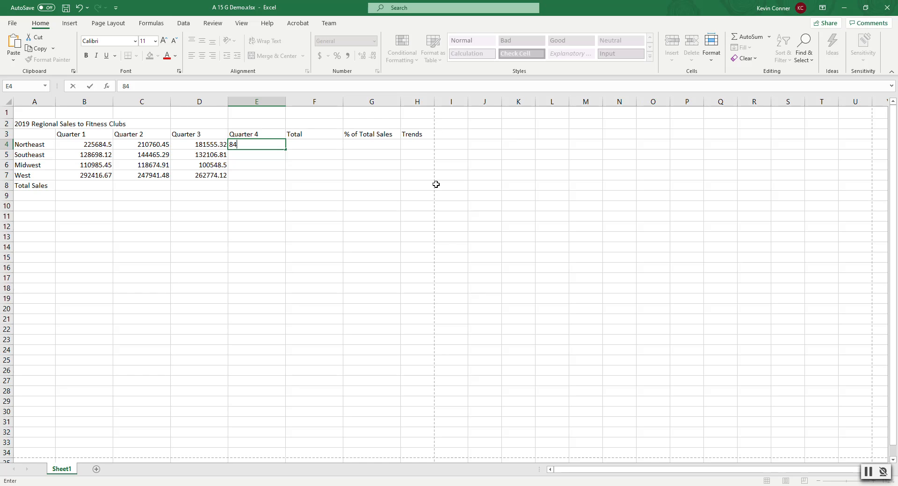
type("6634.12")
key("Return")
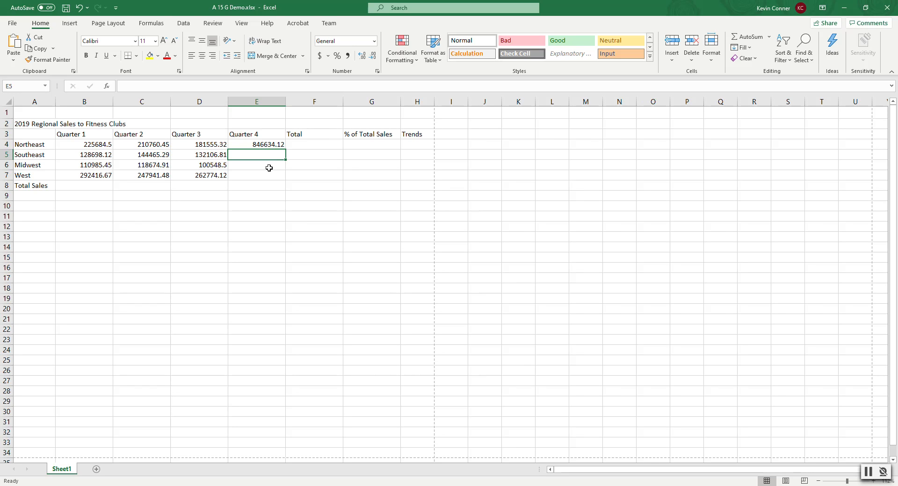
Open the Northeast Quarter 4 value in E4 for editing, leave it by moving to F4, and return to E4.
key("Up")
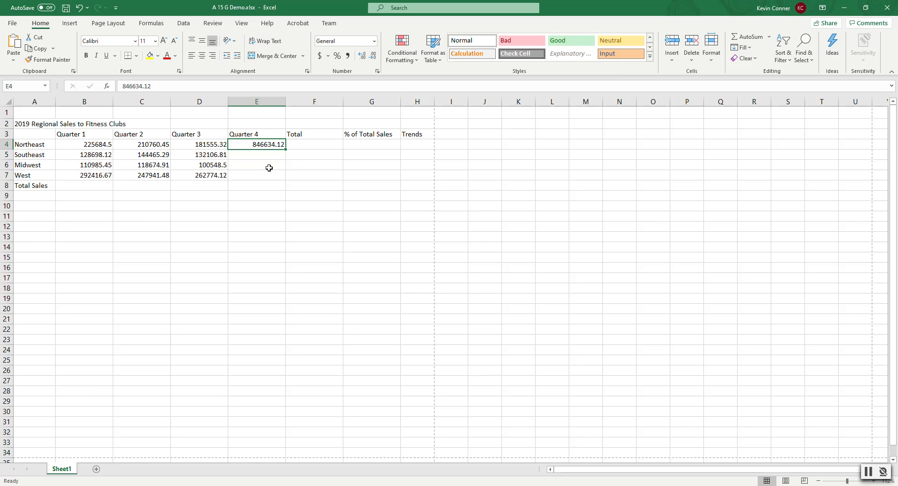
double_click(275, 145)
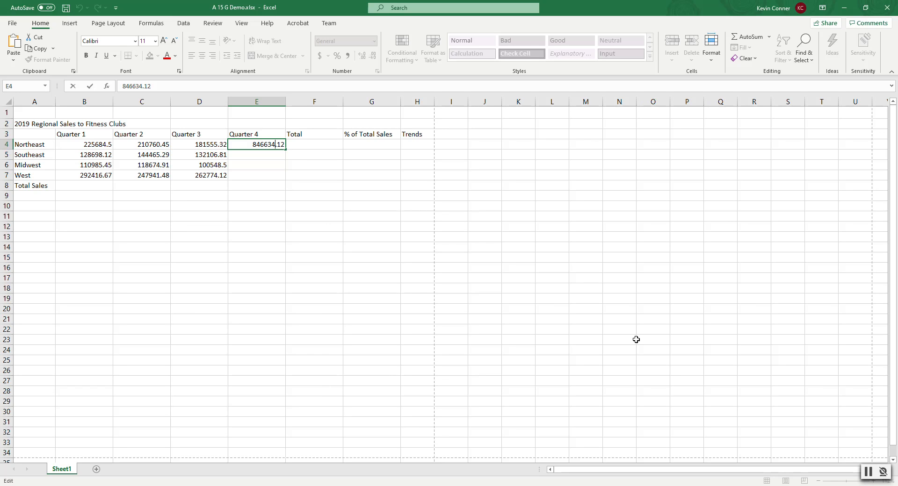
key("Tab")
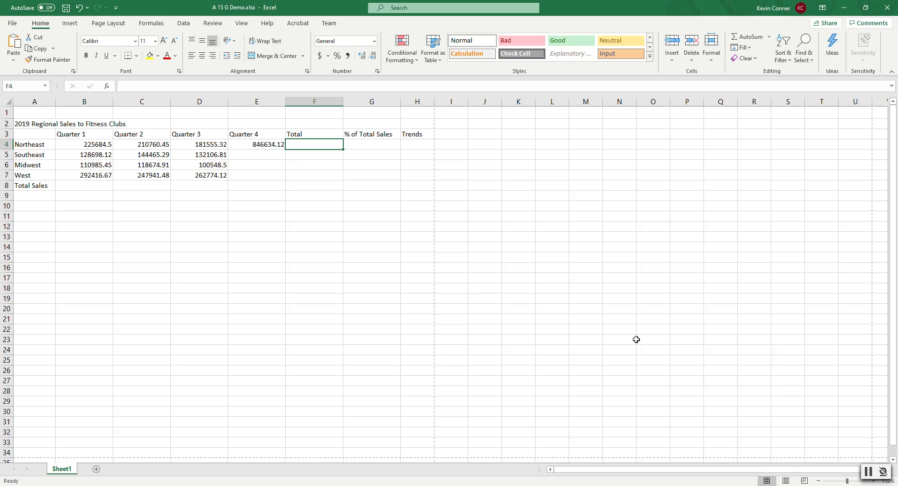
key("Left")
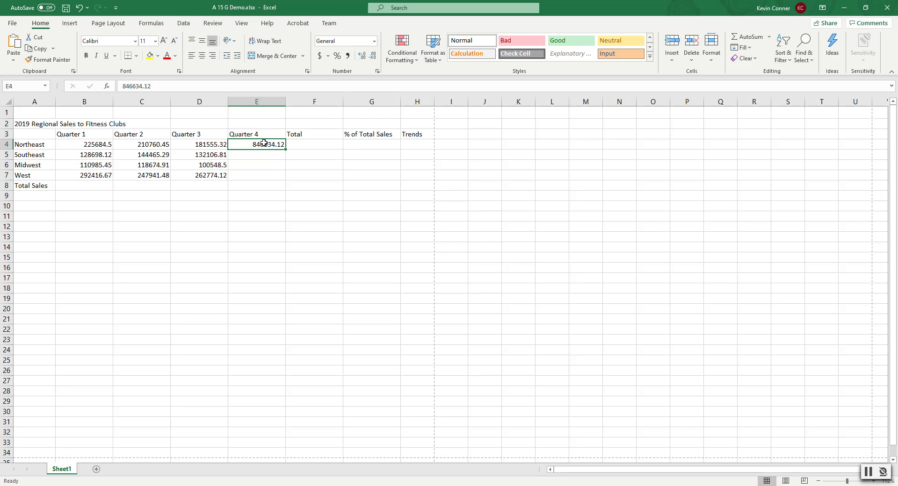
Select the Quarter 4 heading in E3 and the Southeast Quarter 4 cell E5.
left_click(252, 132)
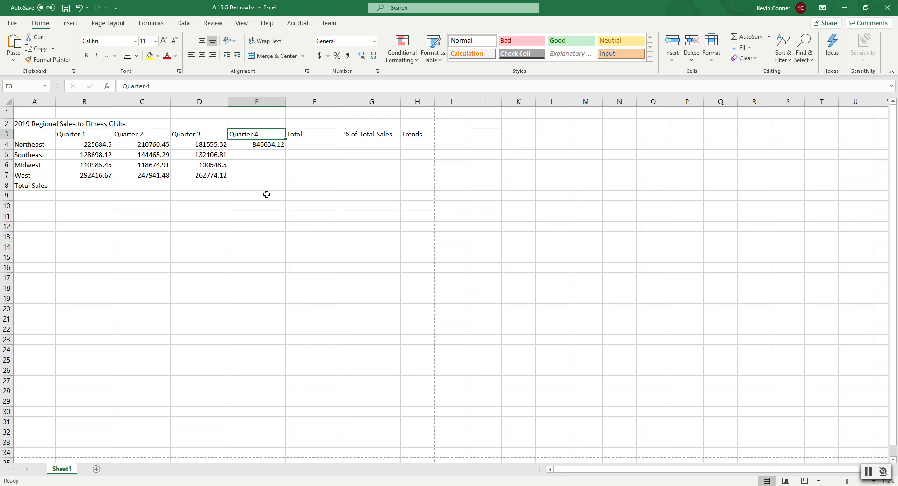
left_click(262, 157)
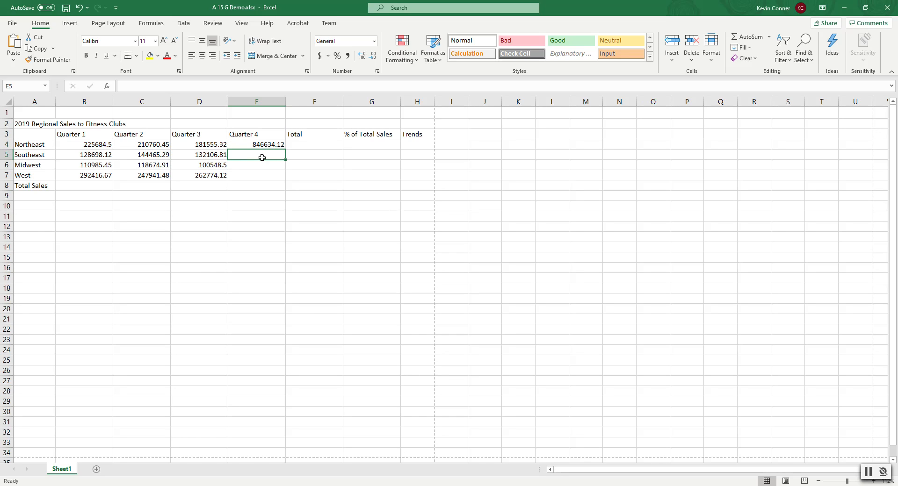
left_click(867, 475)
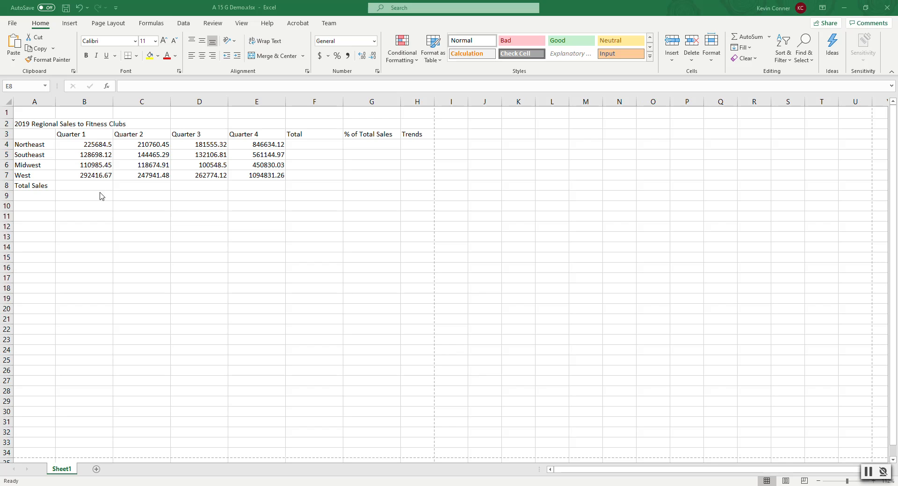
Examine the Northeast sales for Quarters 1 to 4 in B4:E4 against the empty Total cell F4.
double_click(95, 145)
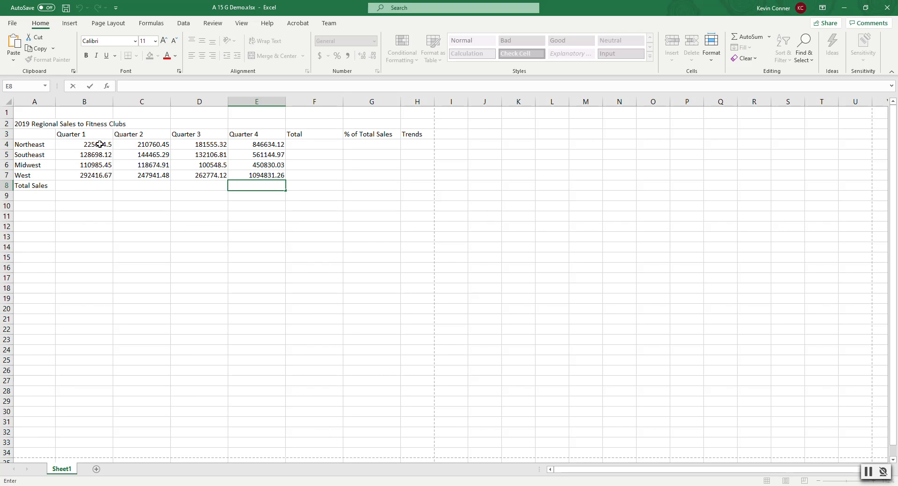
key("Escape")
left_click(99, 144)
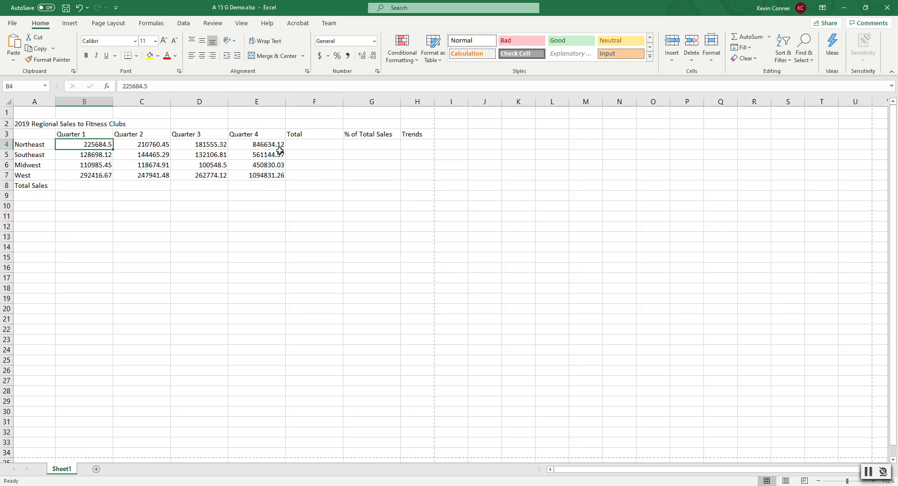
left_click(311, 146)
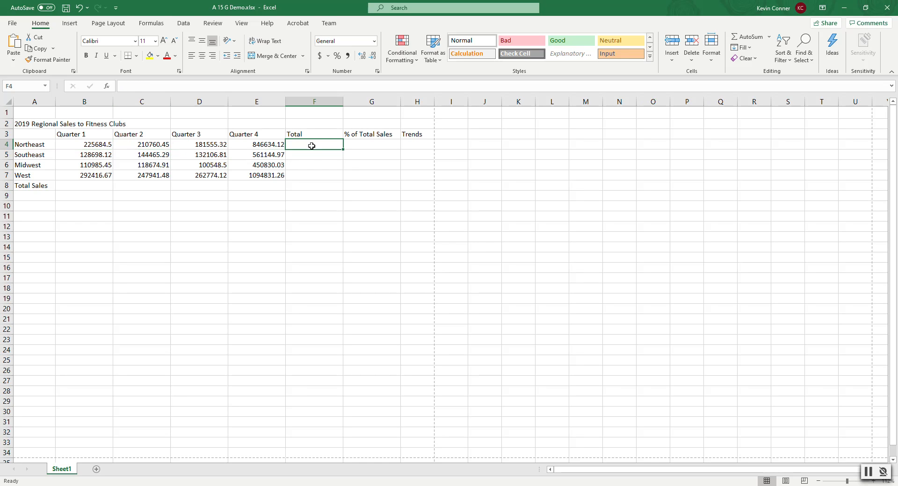
left_click(320, 159)
left_click(319, 146)
left_click(264, 146)
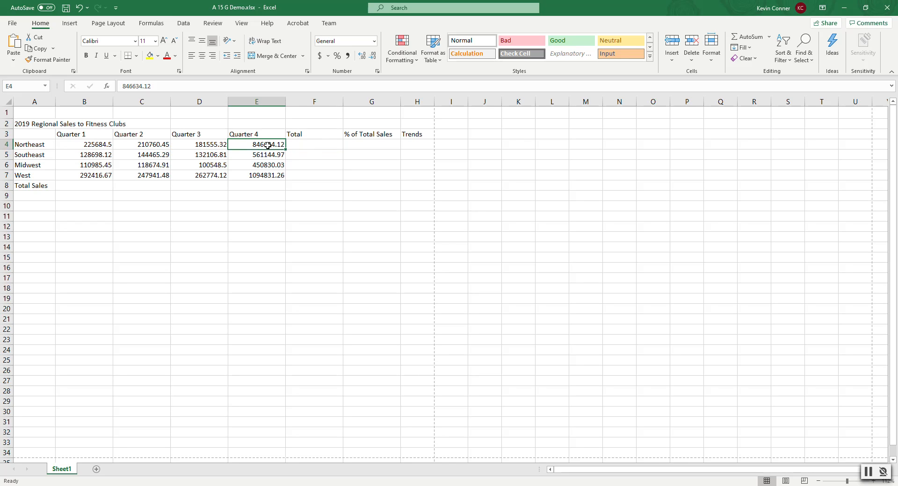
left_click(202, 144)
left_click(142, 146)
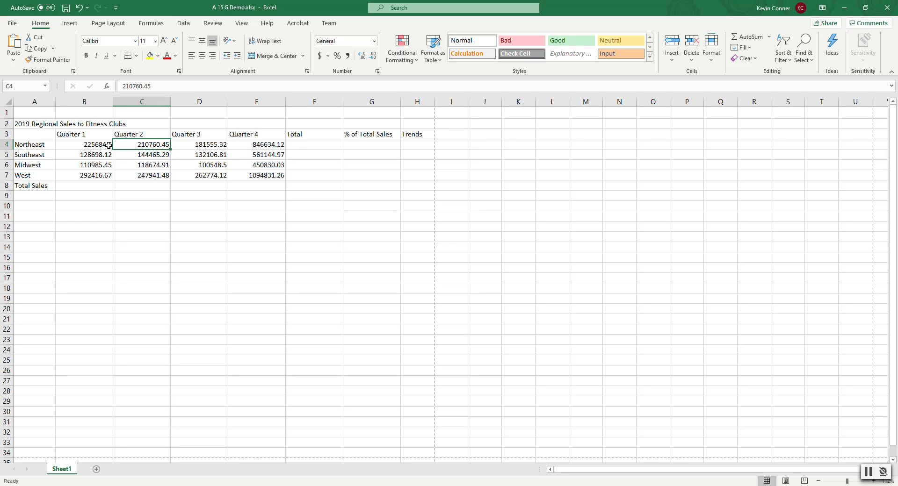
left_click(89, 146)
left_click(309, 144)
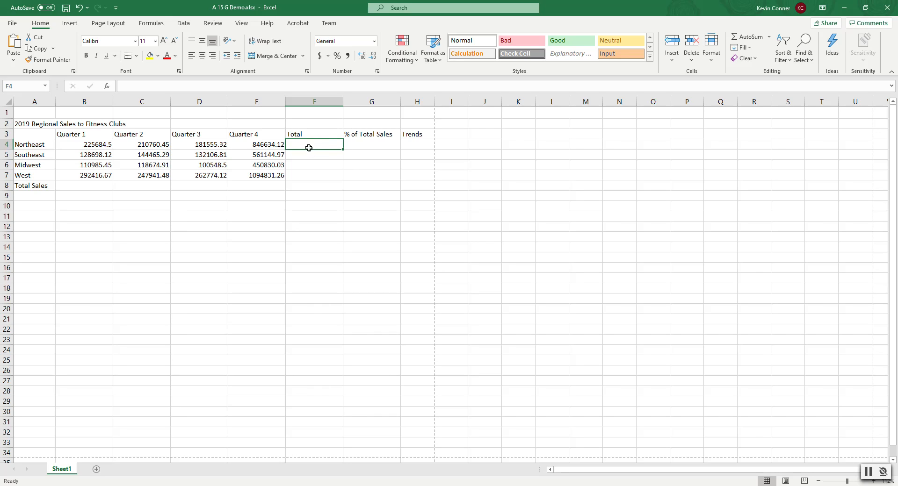
left_click(258, 146)
left_click(211, 144)
left_click(142, 144)
left_click(97, 145)
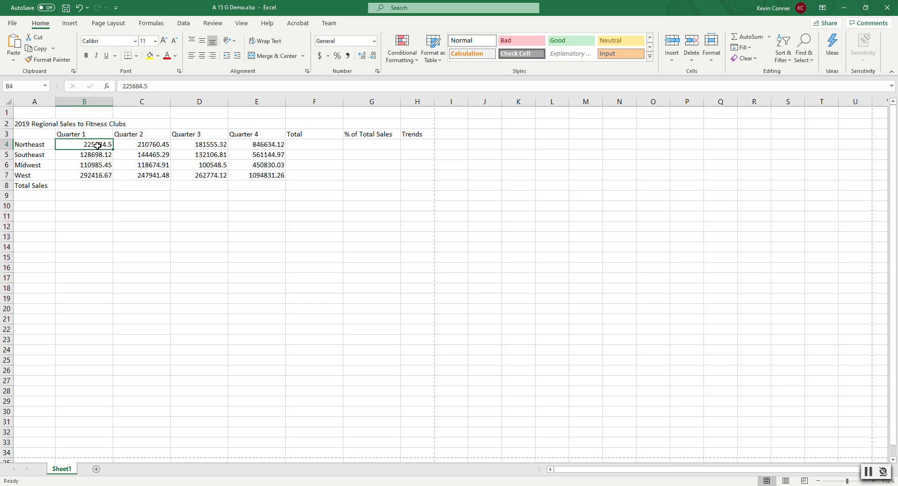
left_click(161, 146)
left_click(262, 146)
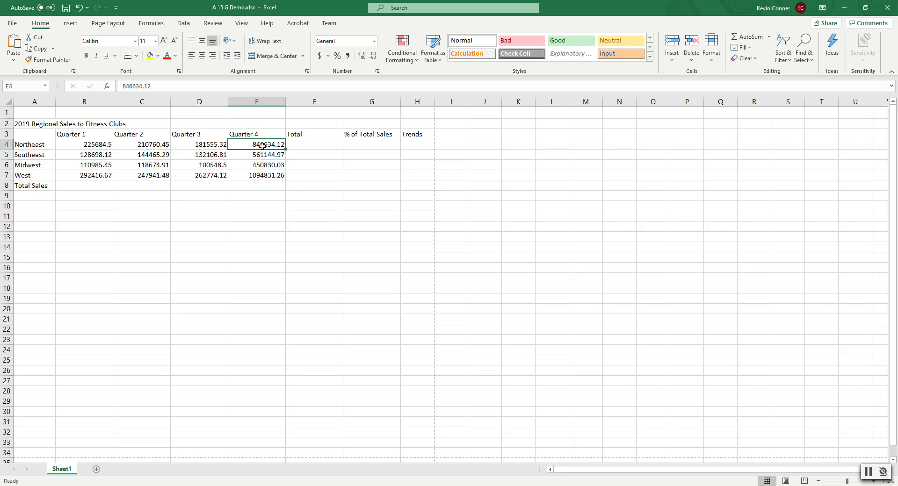
left_click(313, 144)
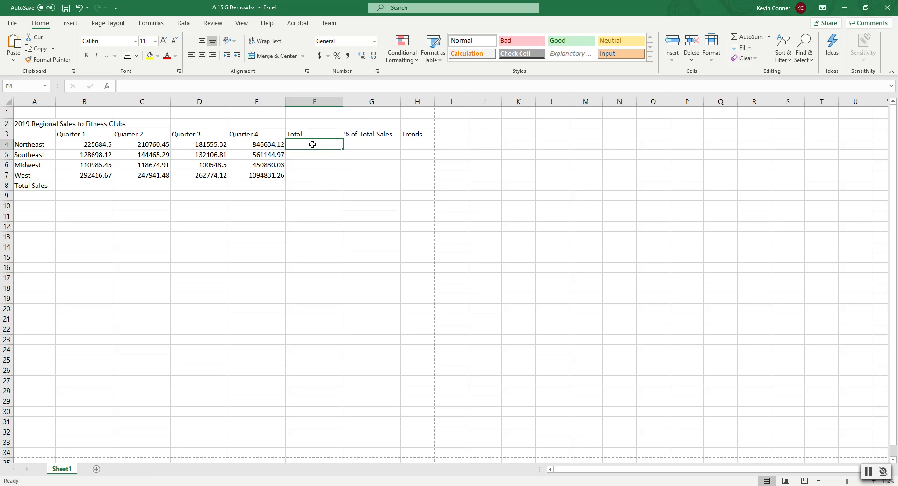
Look over the sales figures of all four regions within B4:E7.
left_click(266, 145)
left_click(255, 164)
left_click(243, 177)
left_click(192, 155)
left_click(116, 167)
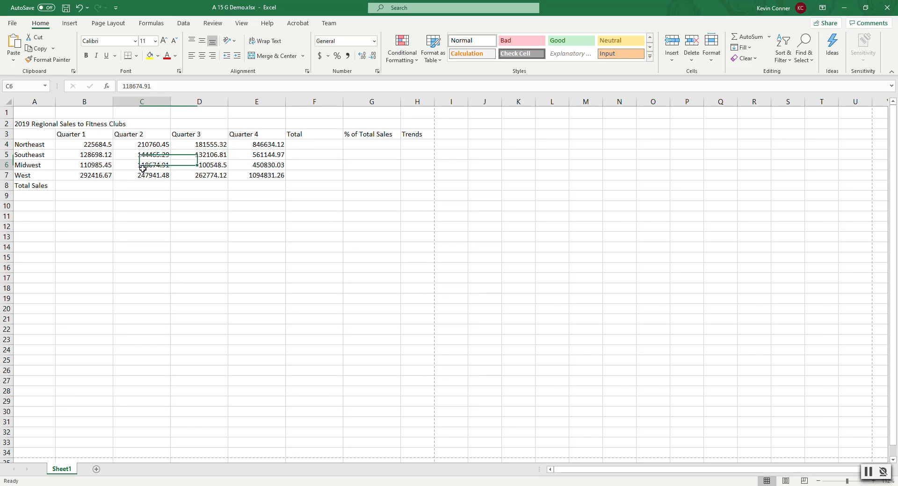
left_click(98, 173)
left_click(96, 153)
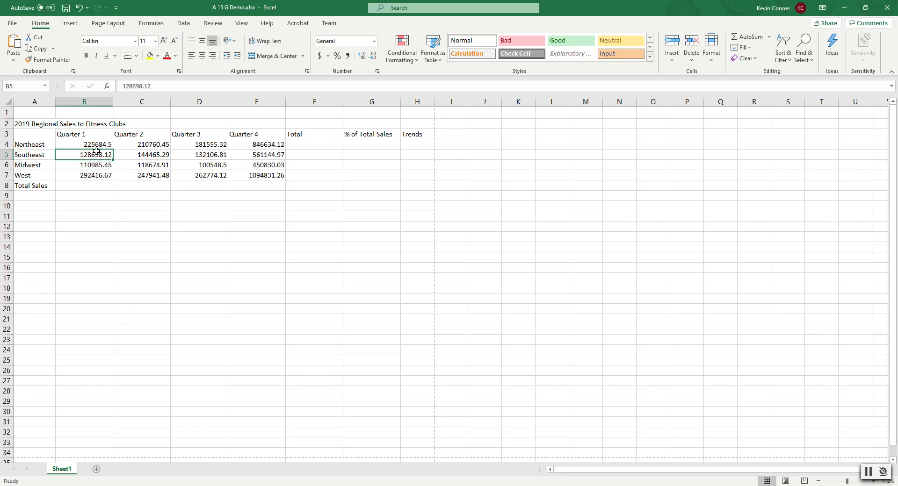
left_click(135, 167)
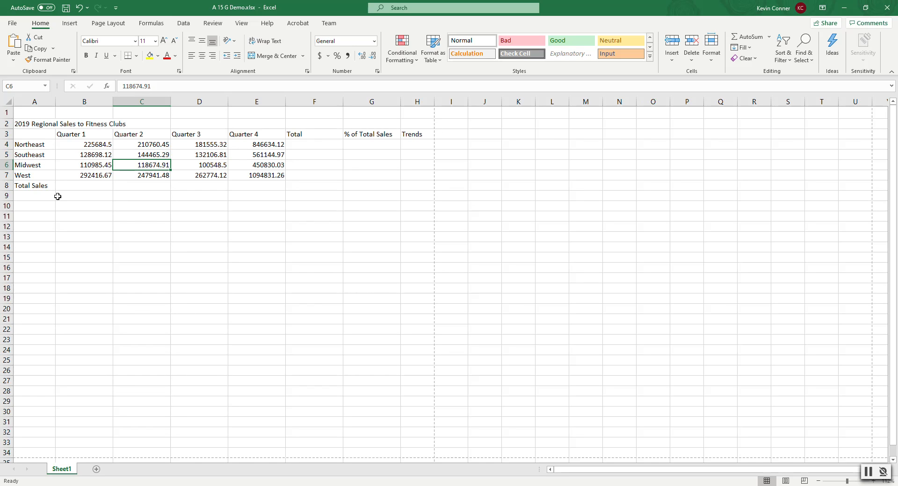
Enter the worksheet title Pro Fit Marietta in cell A1.
left_click(35, 112)
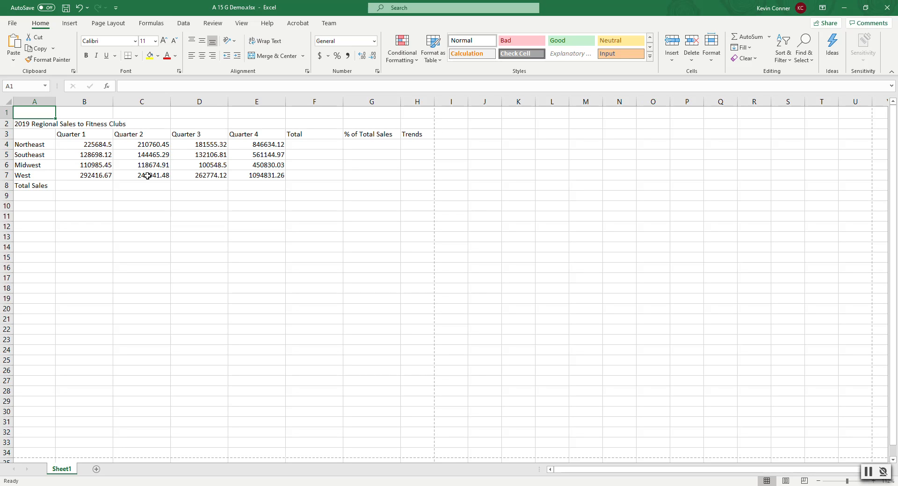
type("P")
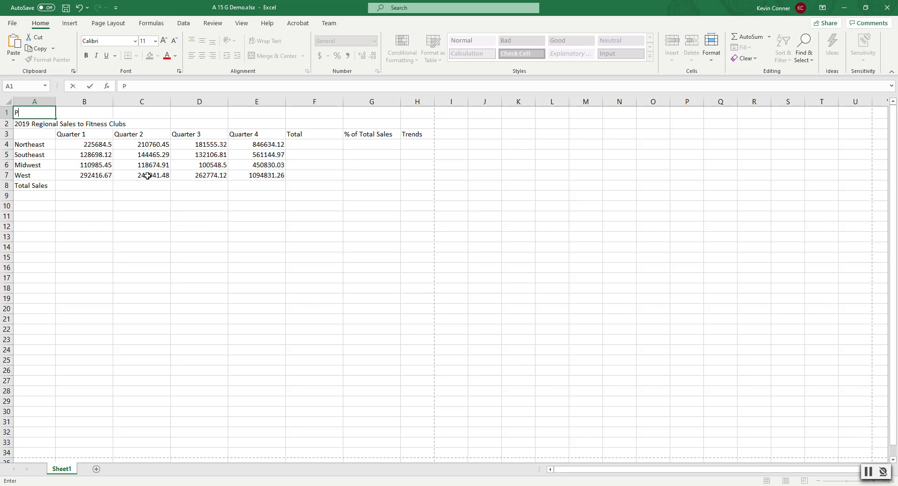
type("o")
type("r")
type(" Fi")
type("t Ma")
type("ri")
type("ta")
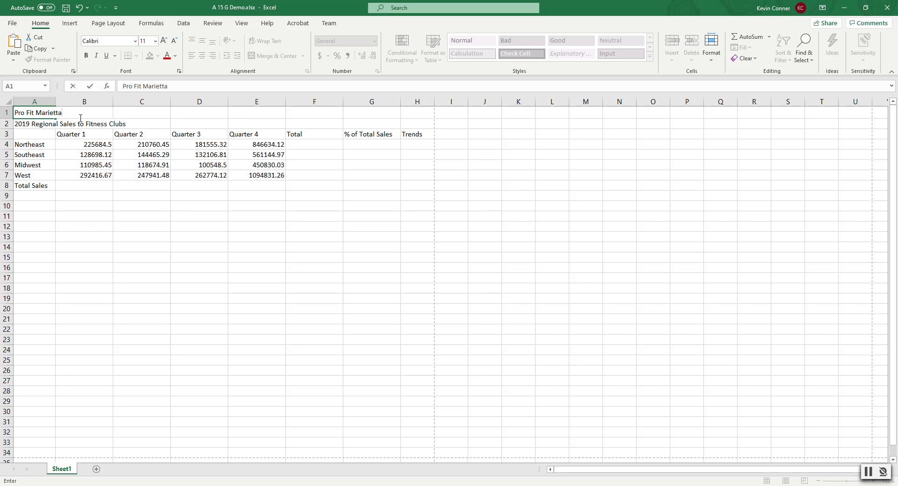
key("Return")
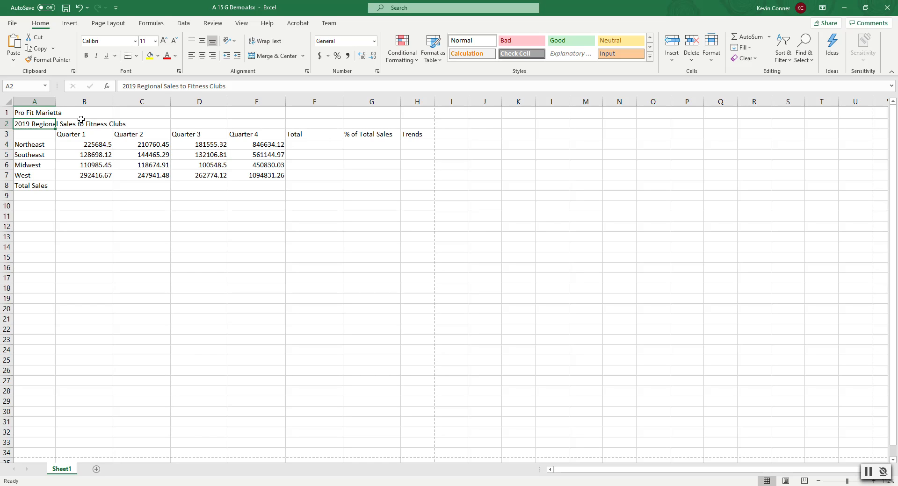
Enter the trial text rgfgg in B1 beside the title and widen column A slightly.
left_click(84, 113)
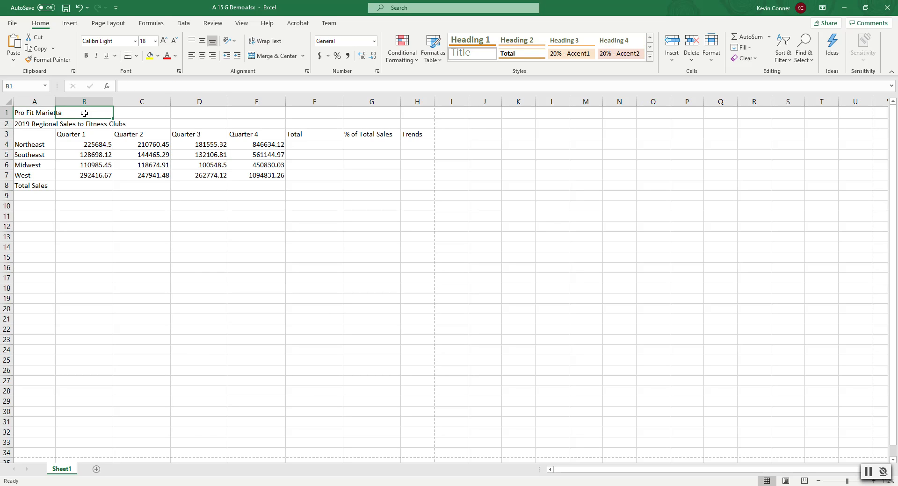
type("rgfgg")
key("Return")
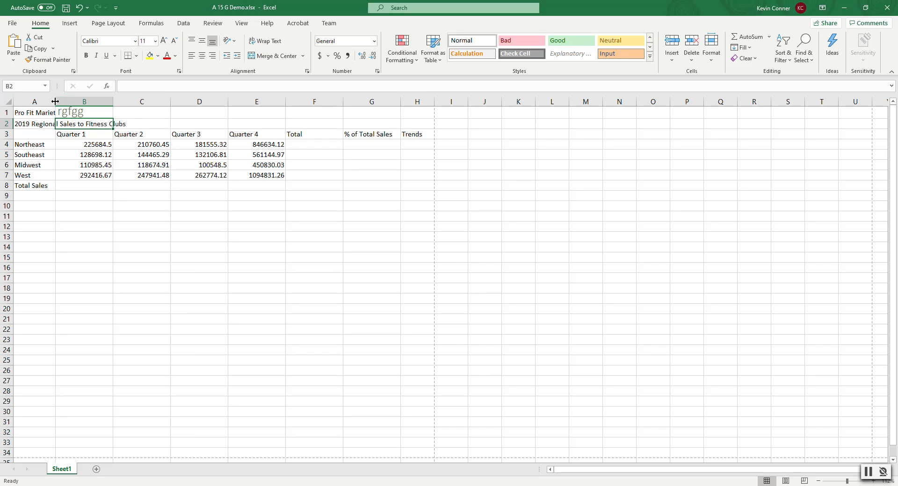
mouse_move(56, 102)
left_mouse_down()
mouse_move(69, 99)
mouse_move(58, 100)
left_mouse_up()
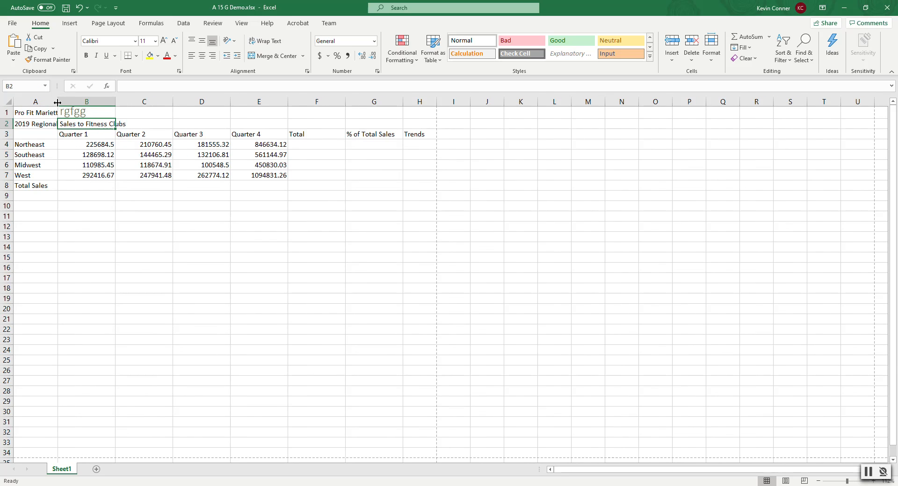
Clear the trial text from B1 and check the title in A1 against the neighbouring cell.
left_click(82, 111)
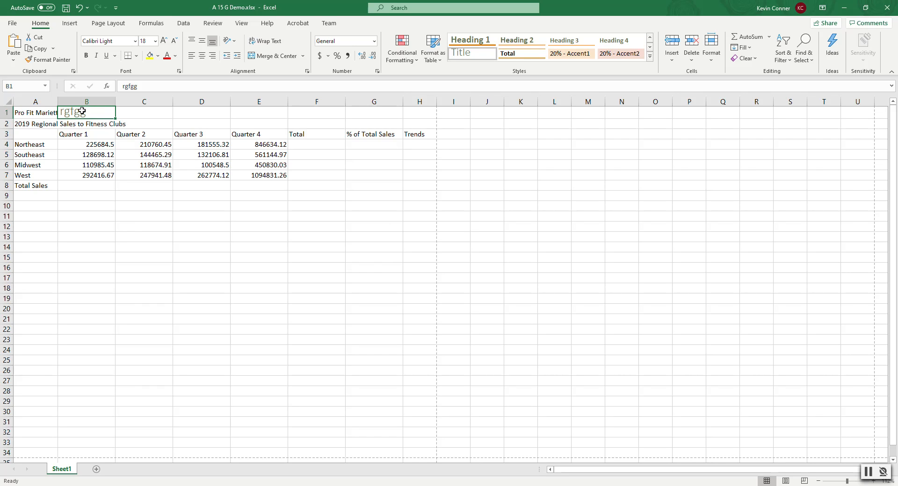
key("Delete")
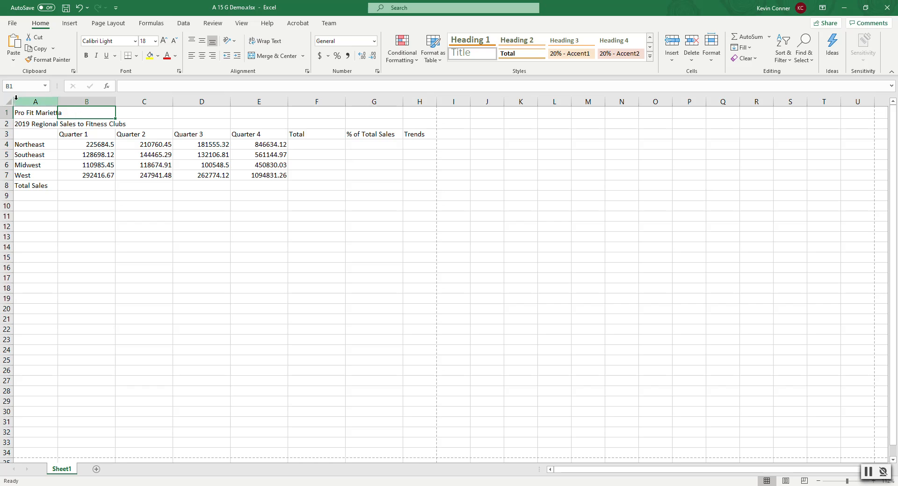
left_click(26, 110)
left_click(63, 115)
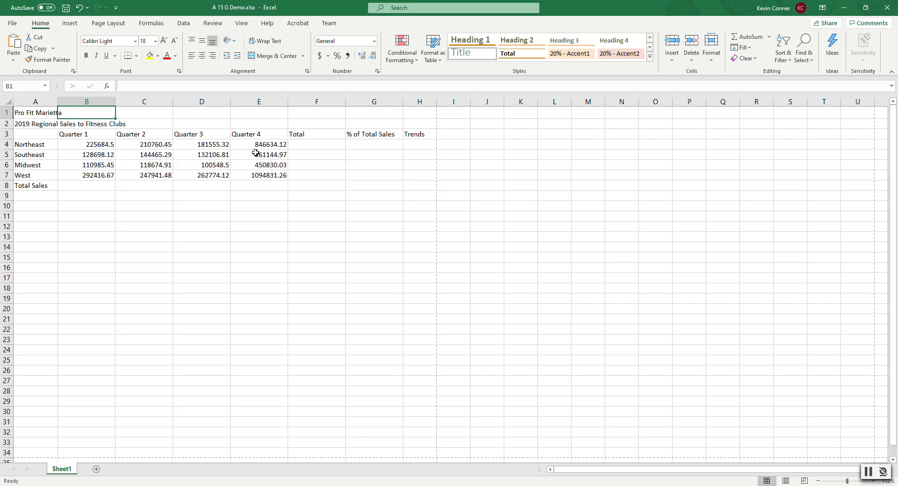
left_click(81, 144)
left_click(88, 158)
left_click(103, 185)
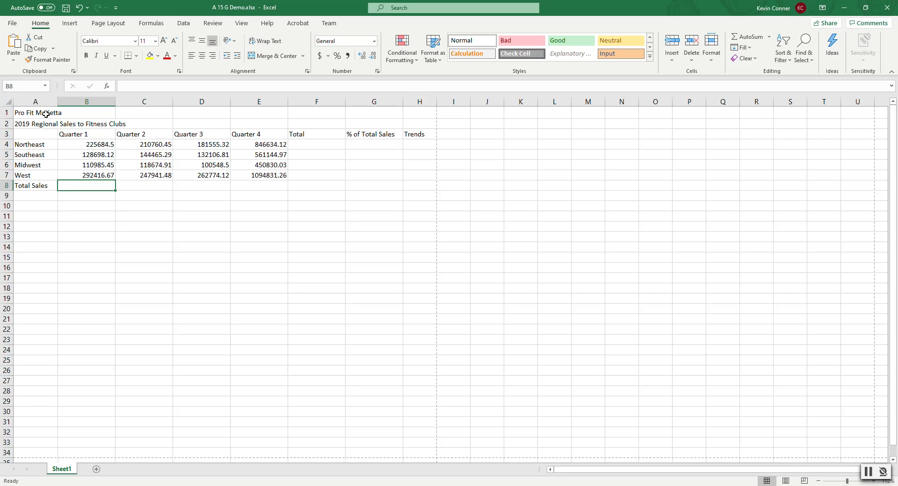
left_click(45, 114)
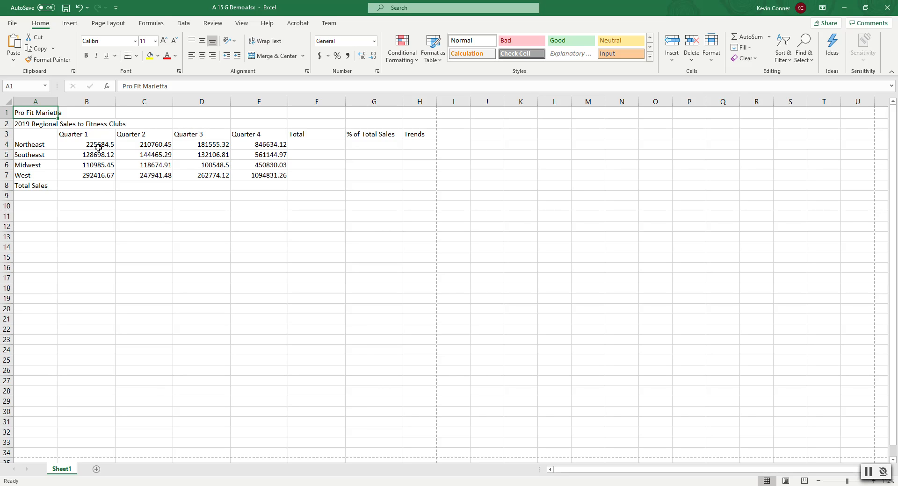
Enter the formula =b4+b5+b6+b7 in B8 as the Quarter 1 total sales.
left_click(94, 186)
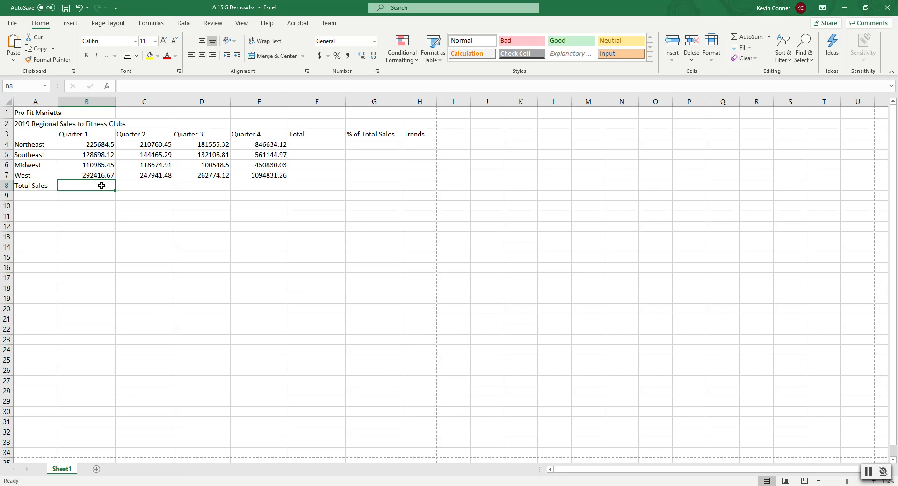
type("=")
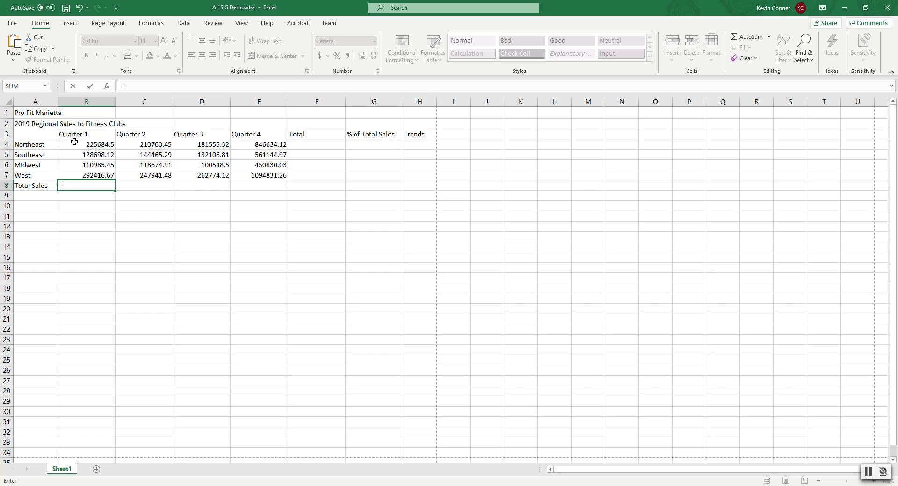
type("b4+")
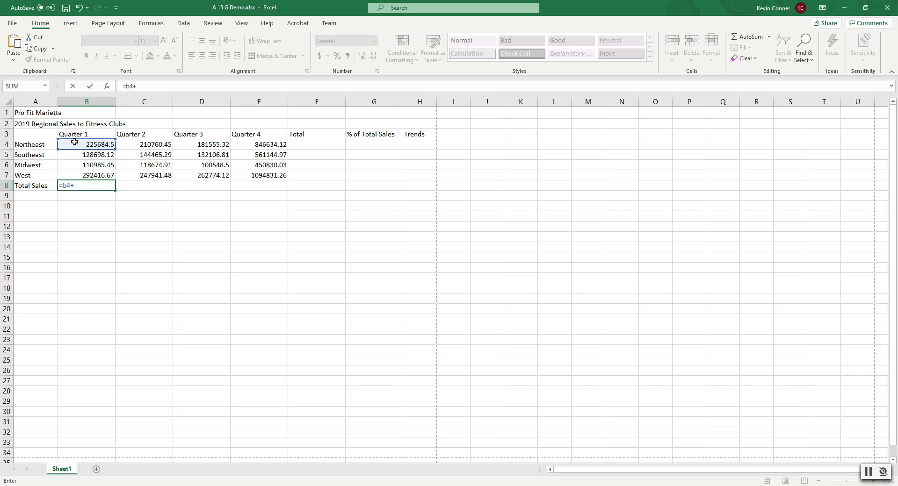
type("b5")
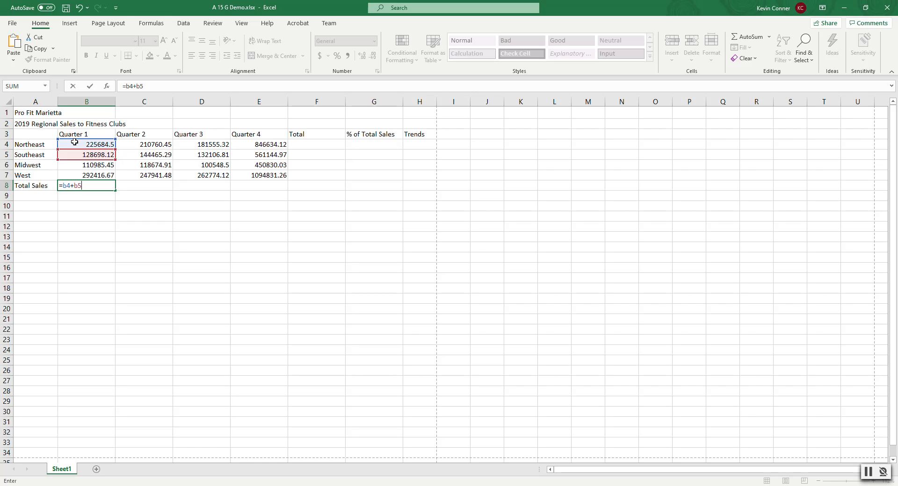
type("+b")
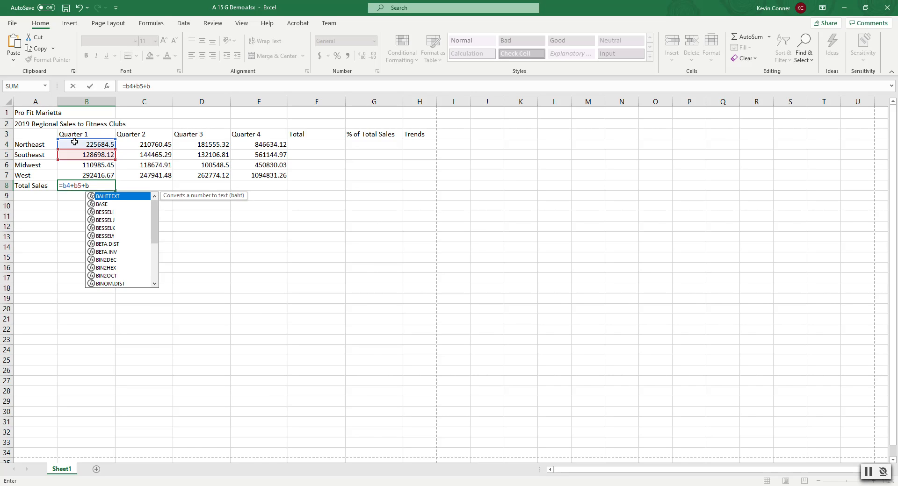
type("6")
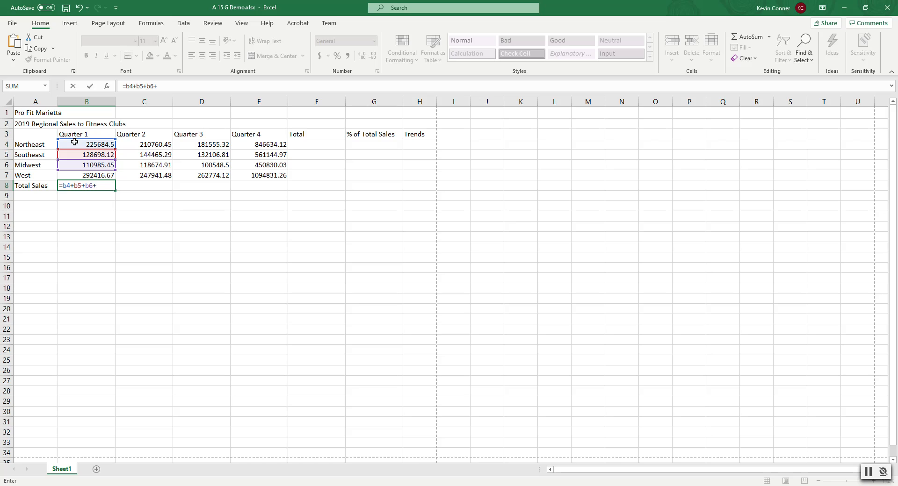
type("+b7")
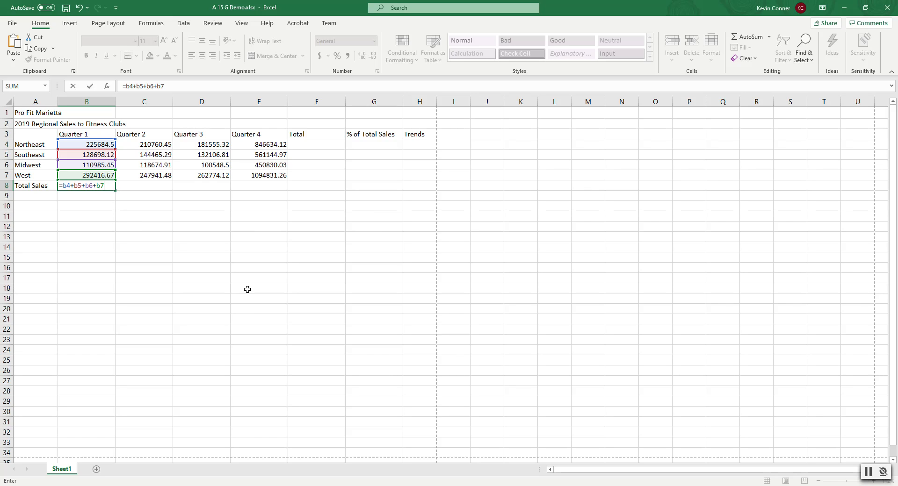
key("Tab")
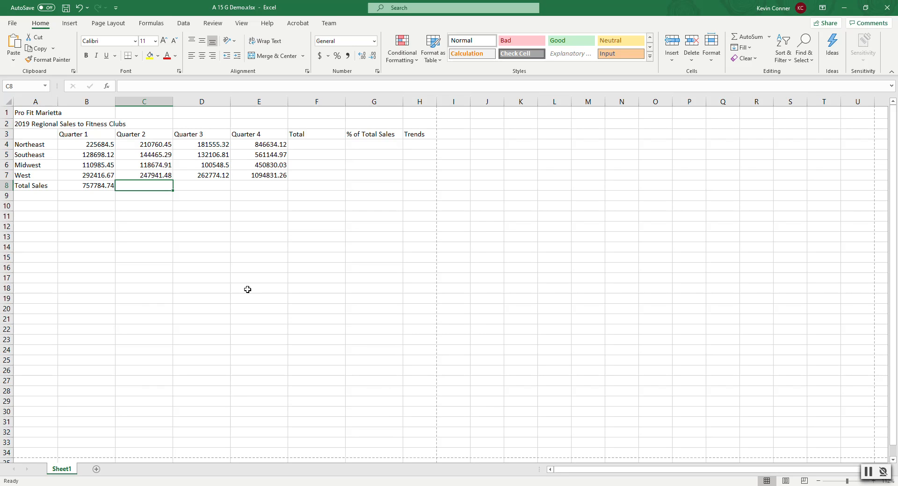
Open the Quarter 1 total formula in B8 to examine its cell references, and close it with B8 selected.
left_click(97, 185)
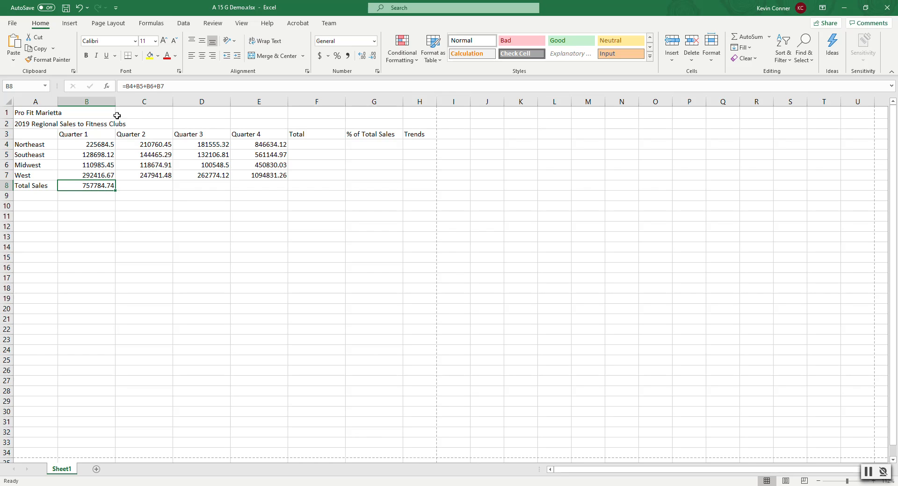
left_click(157, 86)
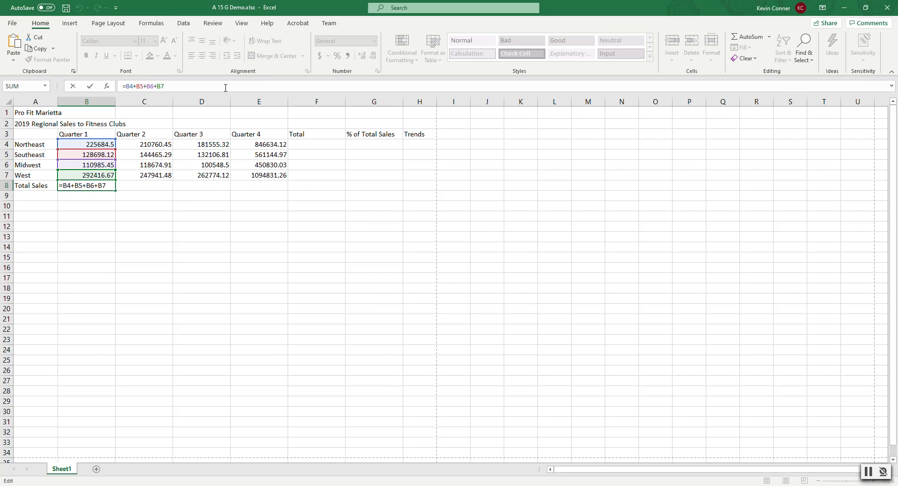
key("Left")
key("ctrl+Return")
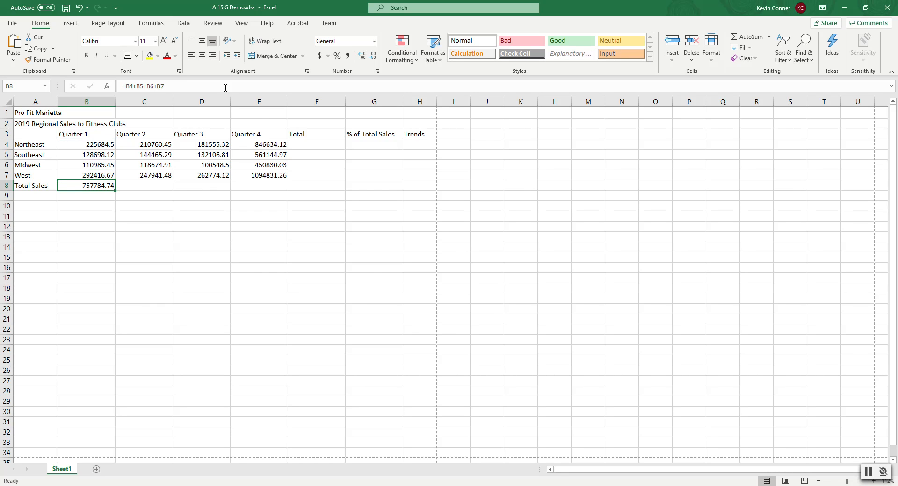
Compare the plain number in C4 with the formula in B8, opening each for inspection and leaving both unchanged.
left_click(145, 146)
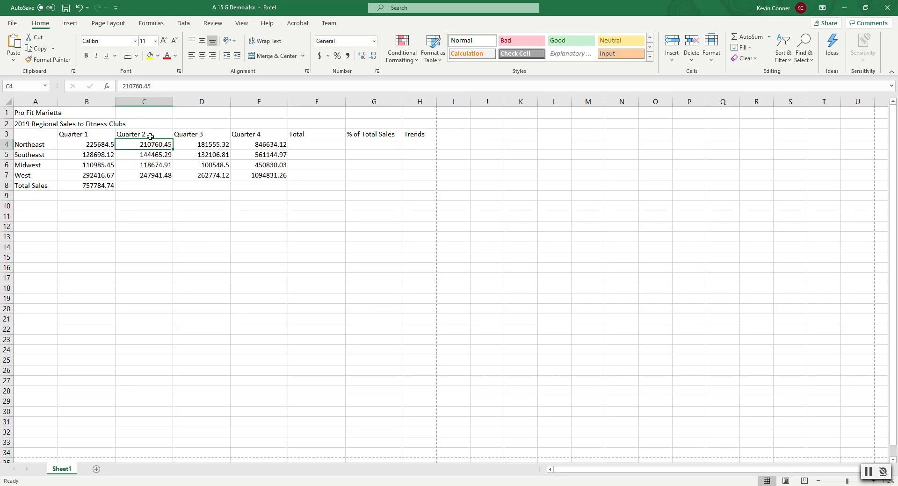
left_click(133, 86)
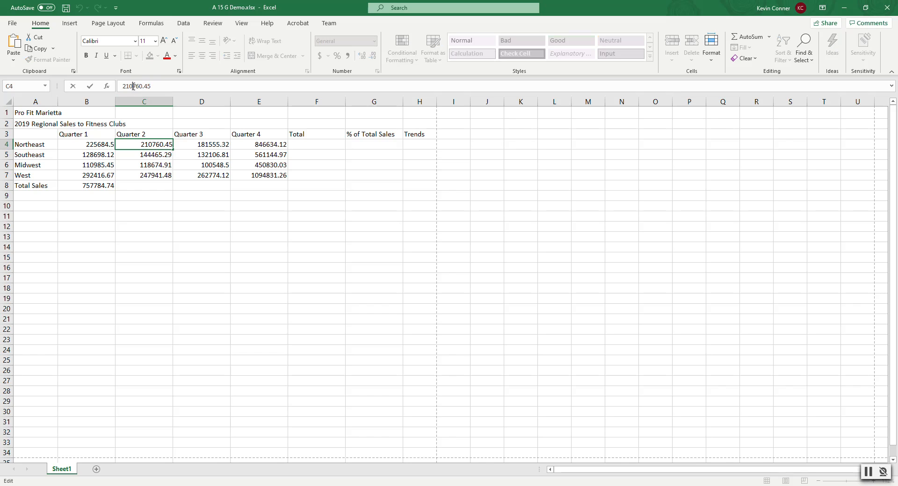
left_click(222, 205)
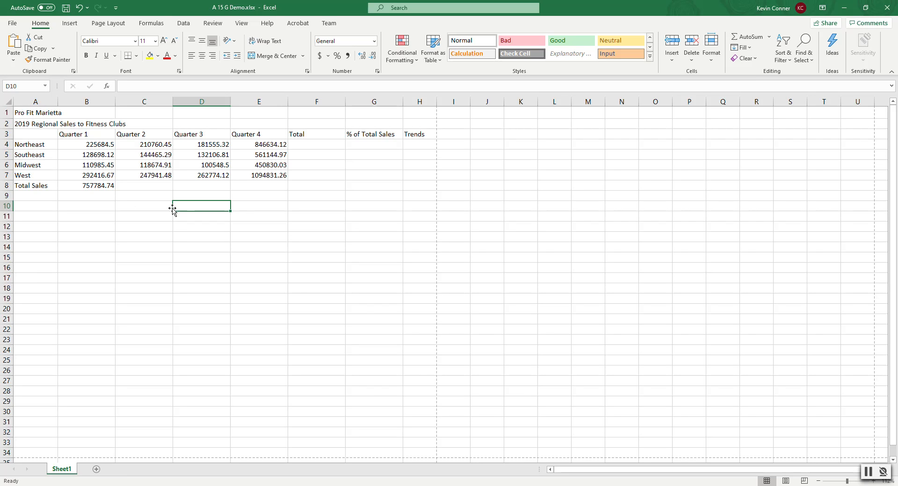
double_click(91, 185)
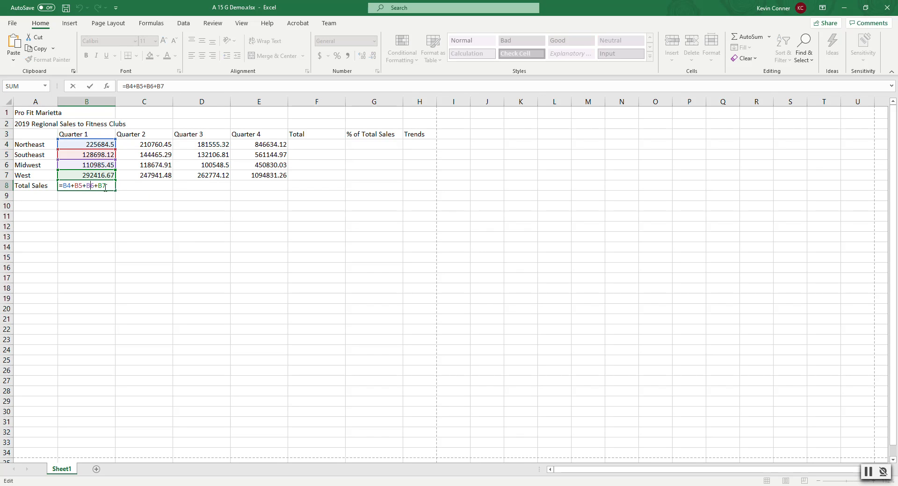
key("Right")
key("Right")
key("ctrl+Return")
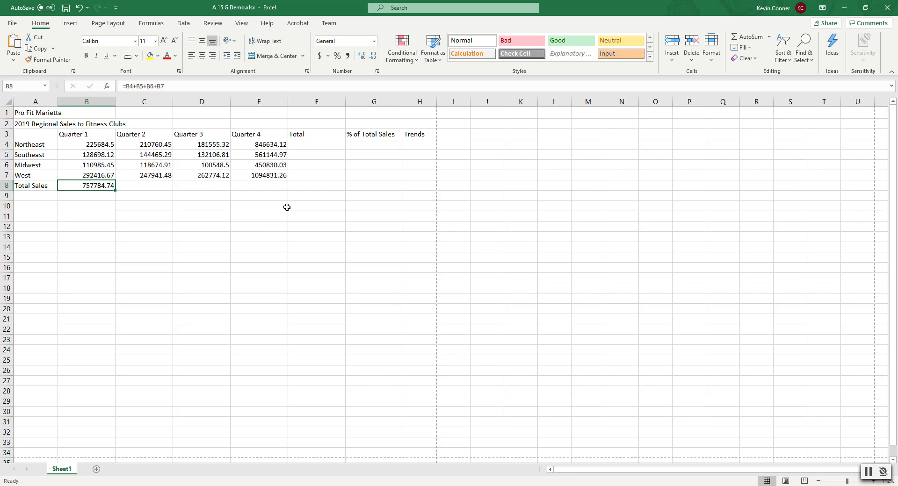
Enter the formula =C4+C5+C6+C7 in C8 as the Quarter 2 total by picking the four regional cells.
left_click(151, 188)
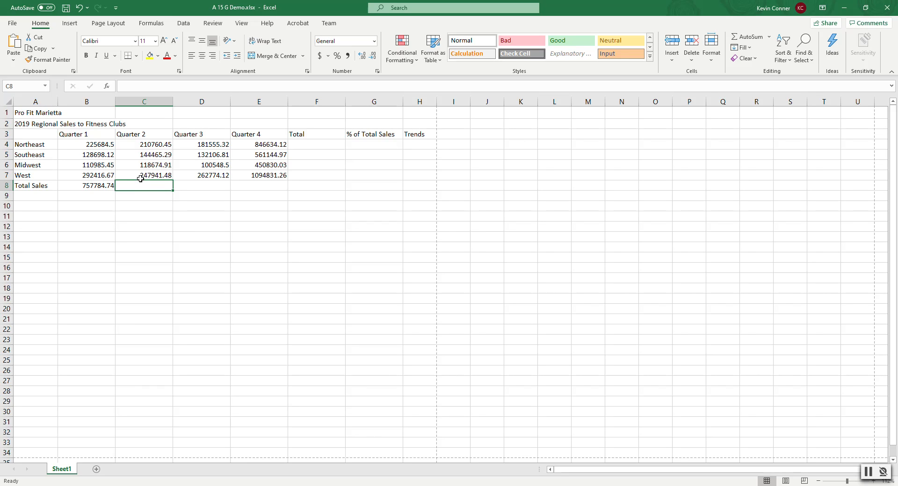
type("=")
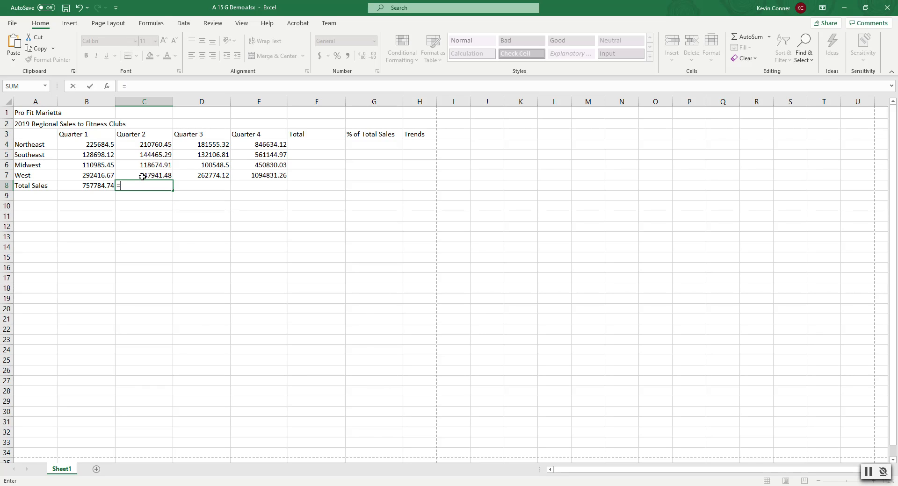
left_click(148, 144)
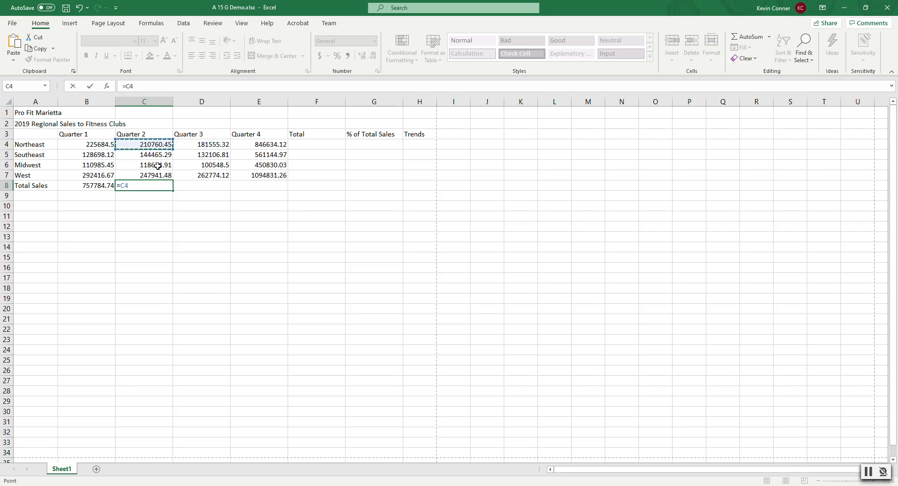
type("+")
left_click(145, 156)
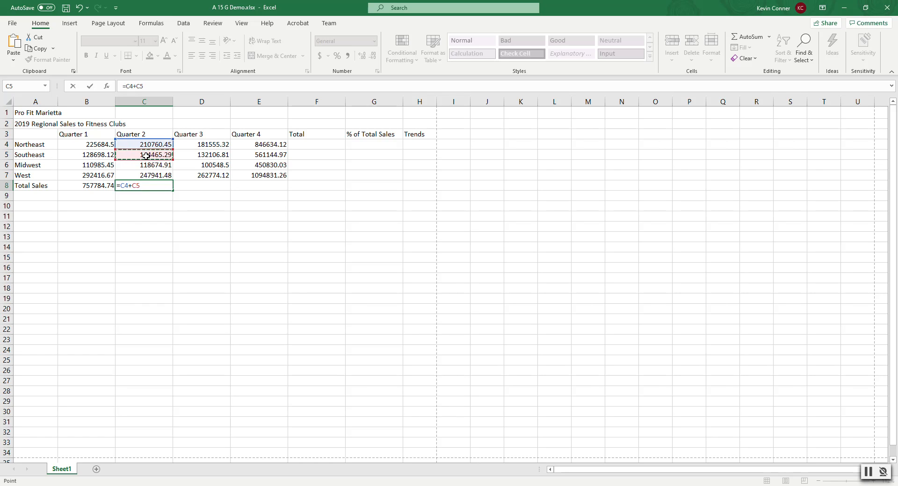
type("+")
left_click(155, 165)
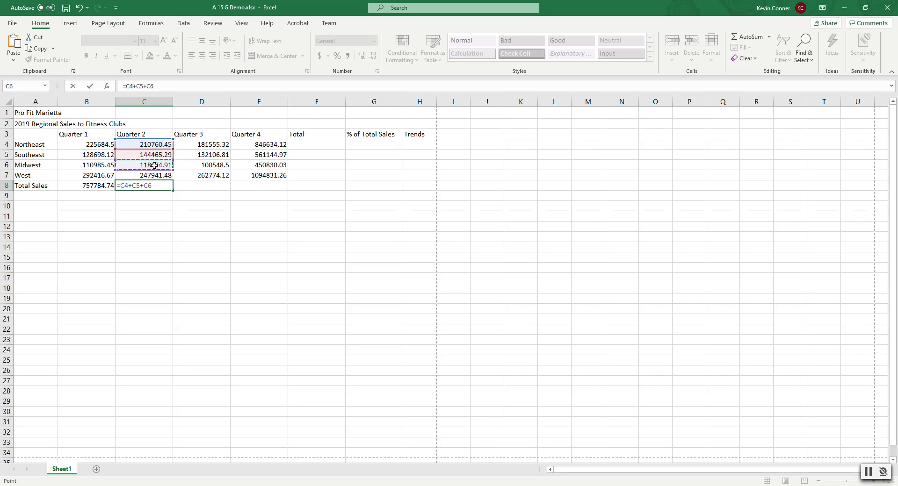
type("+")
left_click(151, 175)
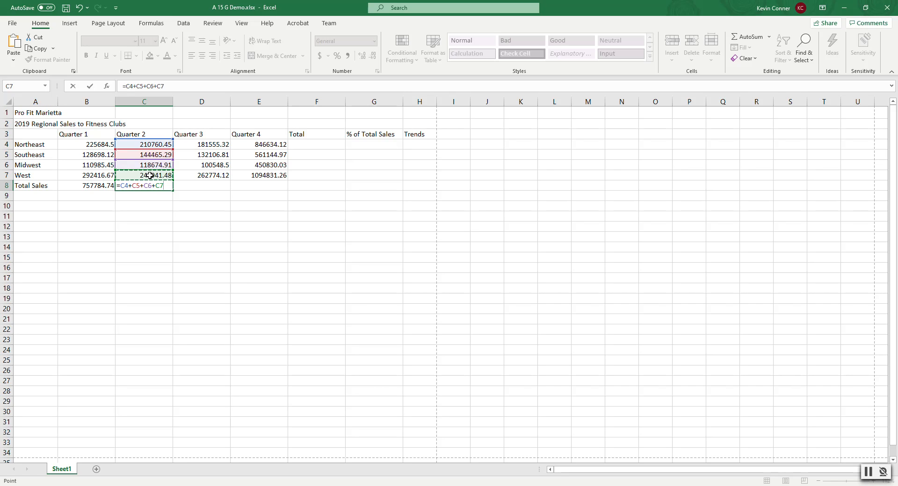
type("+")
key("BackSpace")
key("Tab")
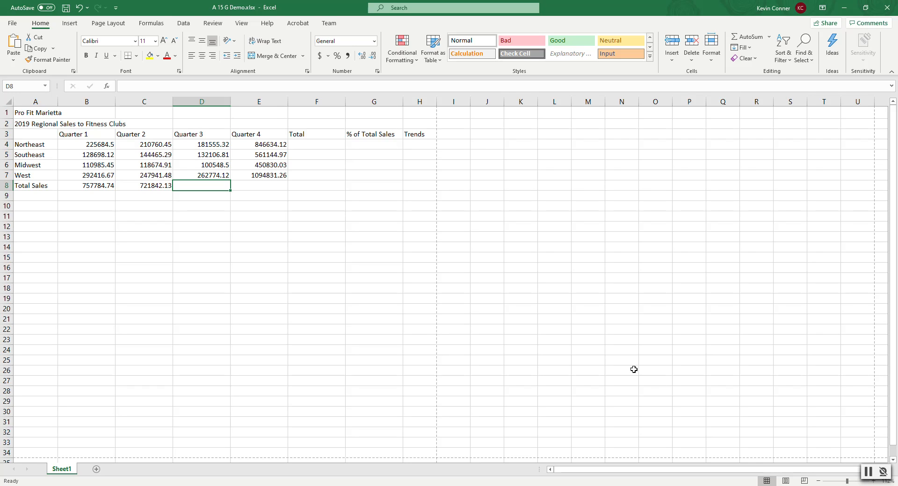
Clear the Quarter 2 total formula from C8 and select the Quarter 1 total in B8.
left_click(868, 472)
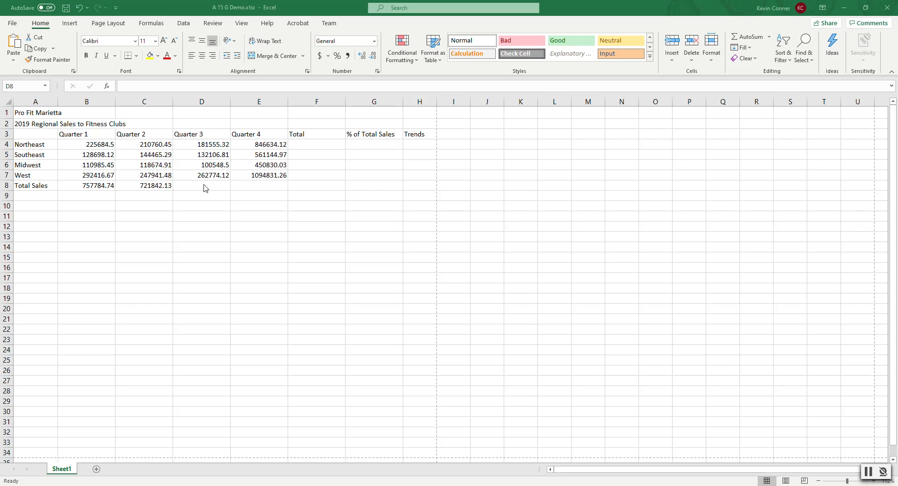
left_click(151, 186)
left_click(147, 187)
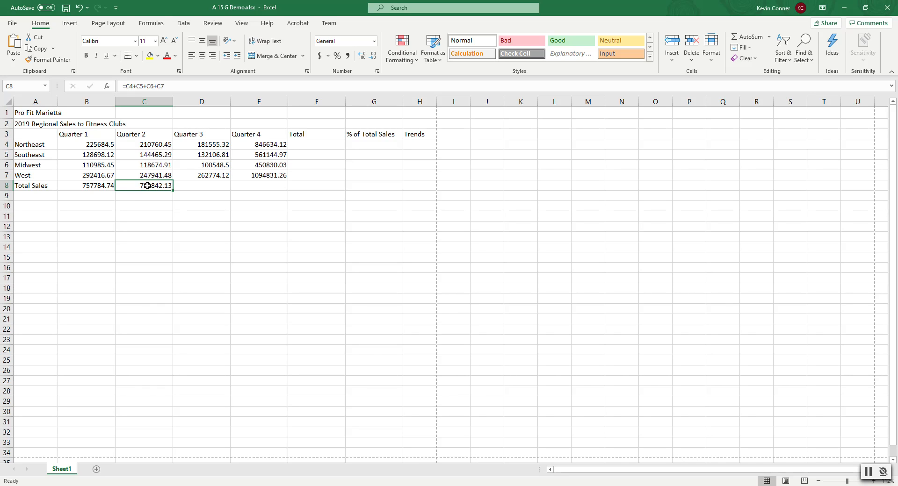
key("Delete")
left_click(97, 185)
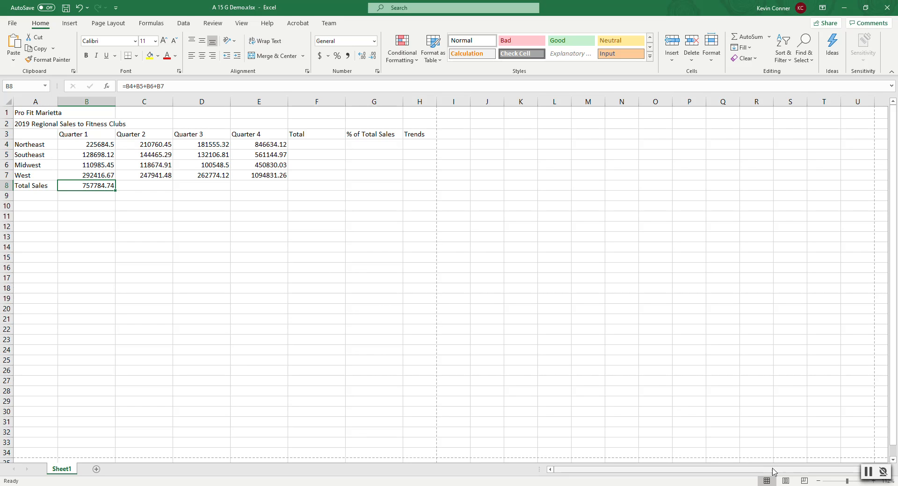
Enlarge the worksheet display and practise selecting single cells and ranges, including C10:F14 and the quarterly figures in B4:E7.
left_click(853, 481)
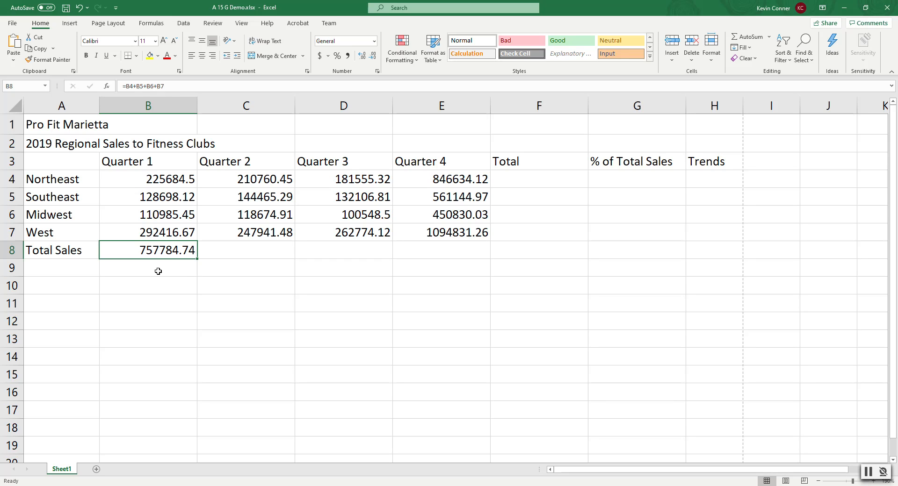
left_click(188, 270)
left_click(232, 267)
left_click(220, 310)
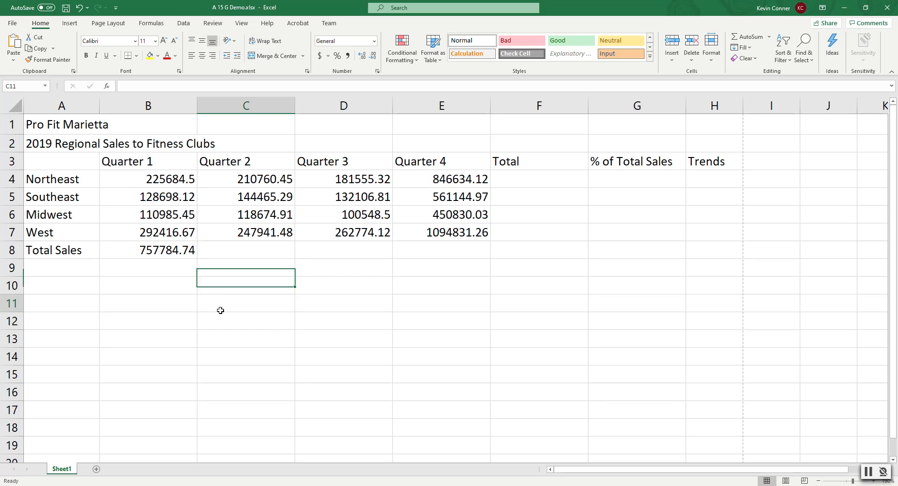
left_click_drag(184, 177, 482, 240)
left_click_drag(435, 273, 621, 325)
left_click_drag(271, 289, 535, 355)
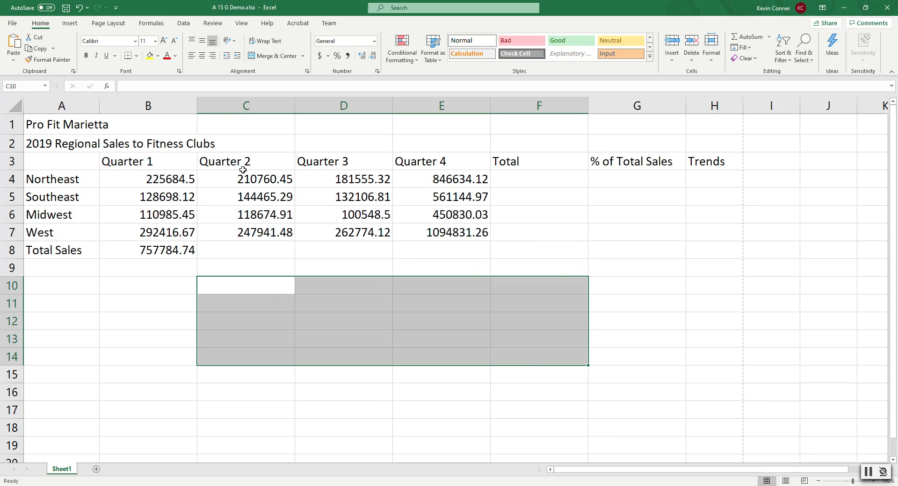
left_click_drag(158, 176, 438, 233)
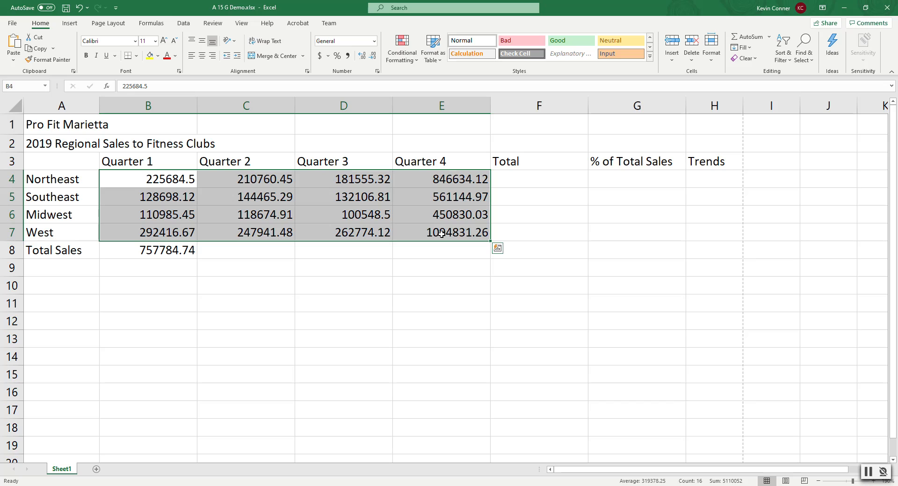
Move the Quarter 1 total from B8 to B13 and return it to B8.
left_click(166, 251)
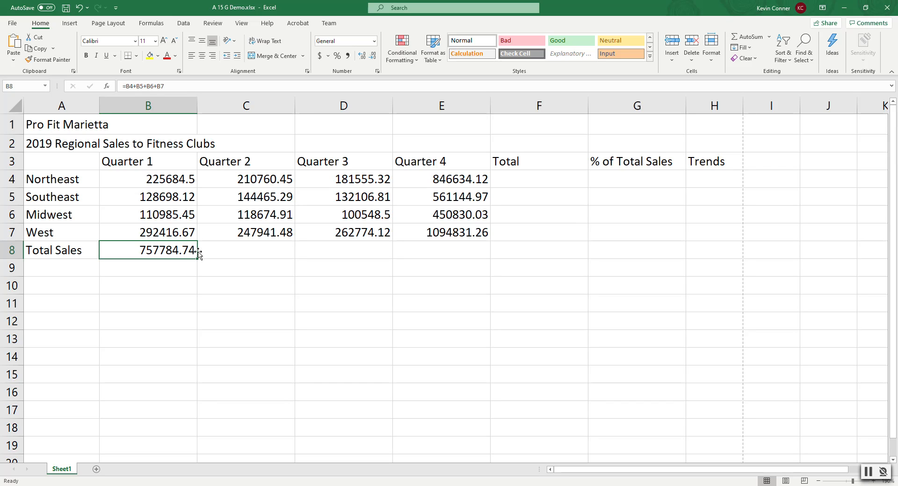
left_click_drag(160, 259, 172, 339)
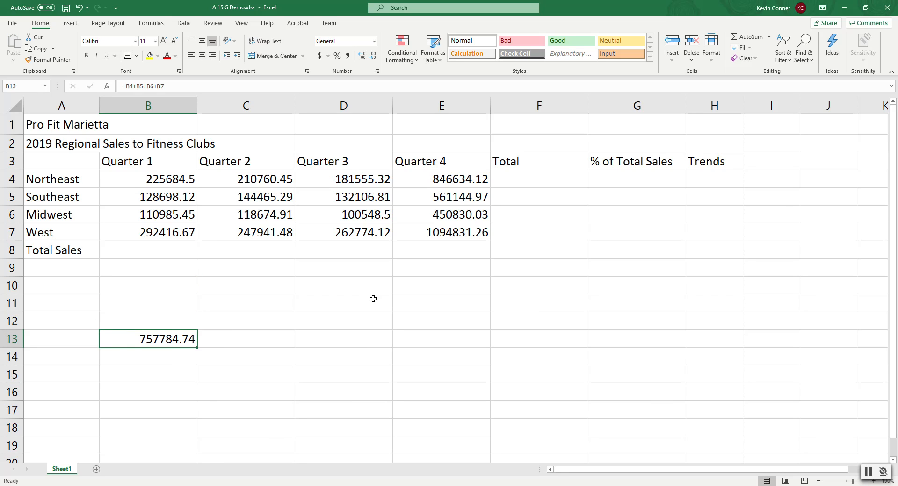
left_click_drag(156, 331, 161, 258)
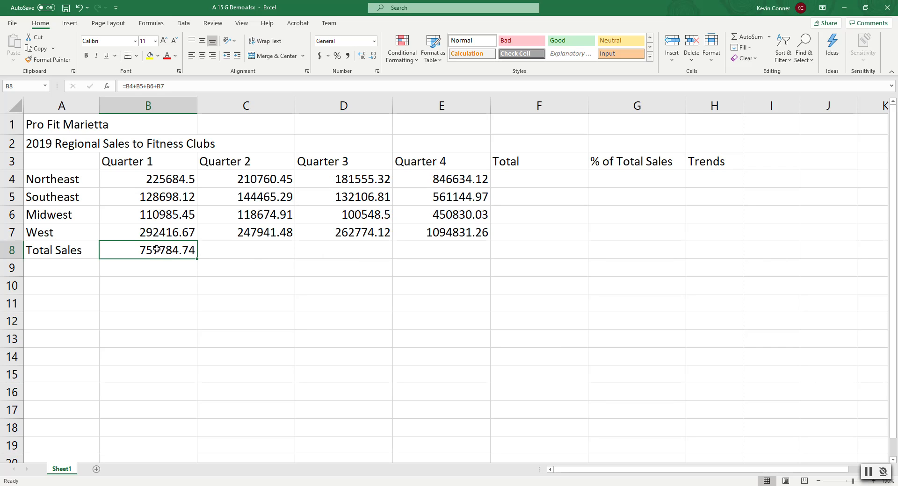
Fill the Quarter 1 total formula from B8 across C8:E8 for the remaining quarters.
left_click(246, 252)
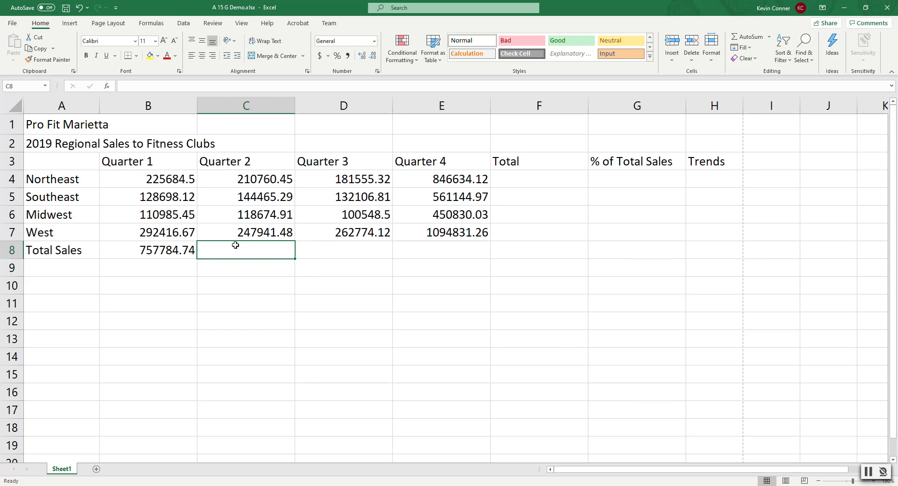
left_click(346, 250)
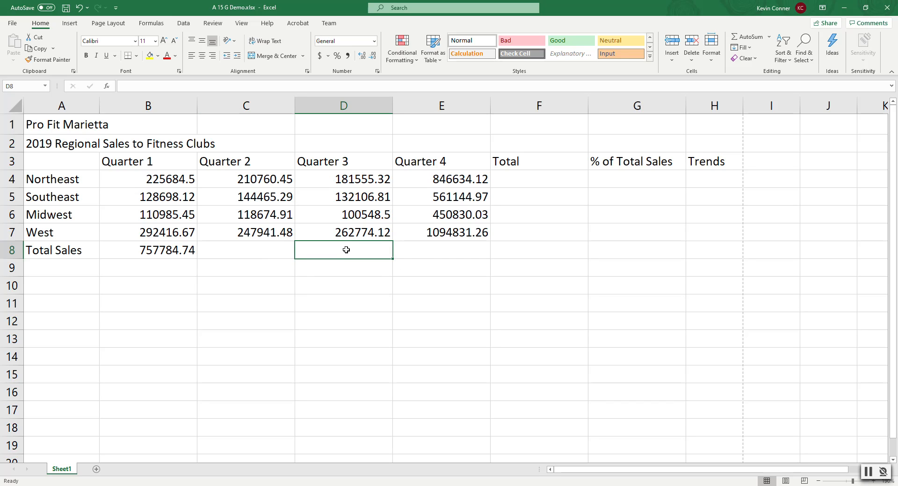
left_click(420, 252)
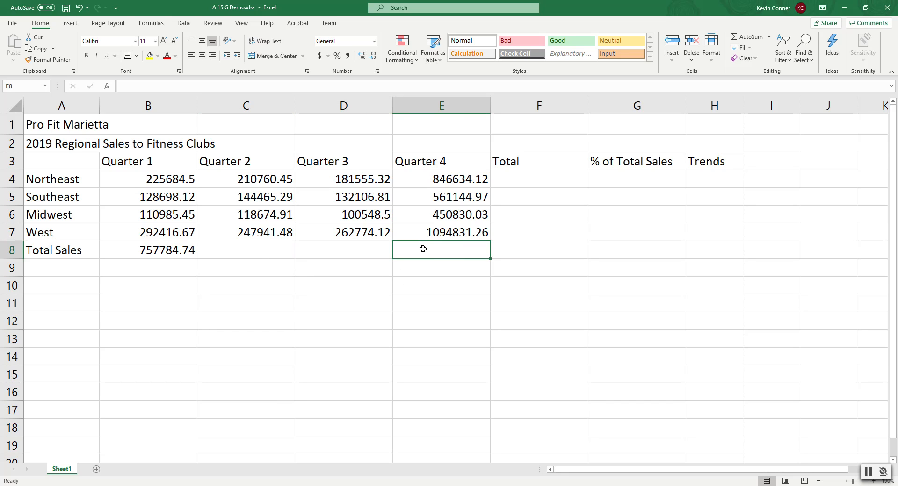
left_click(168, 251)
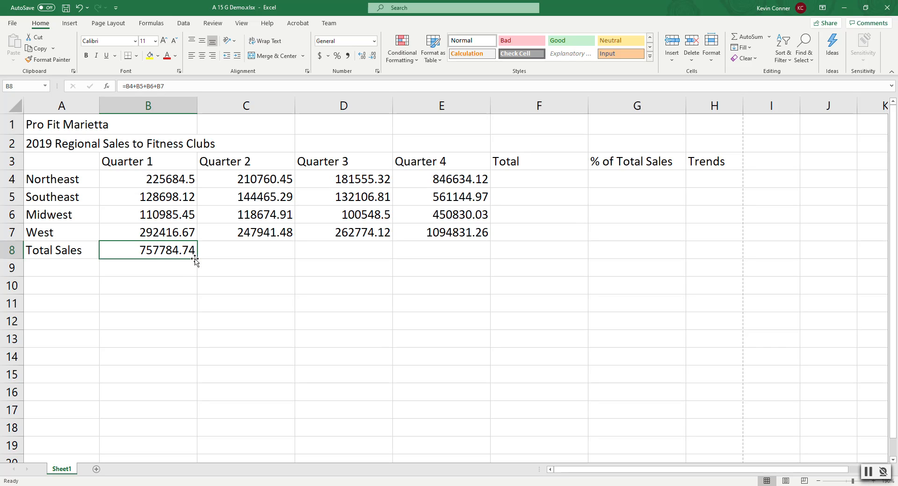
left_click_drag(198, 260, 479, 252)
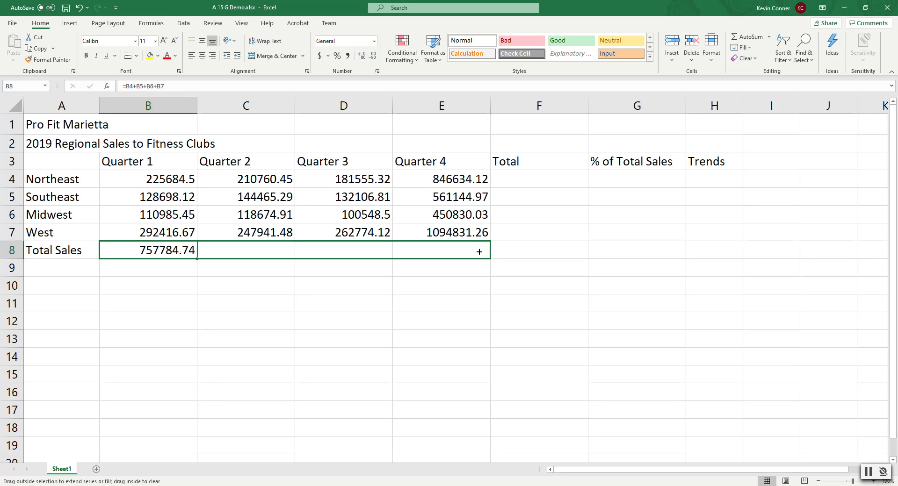
left_click_drag(479, 252, 484, 258)
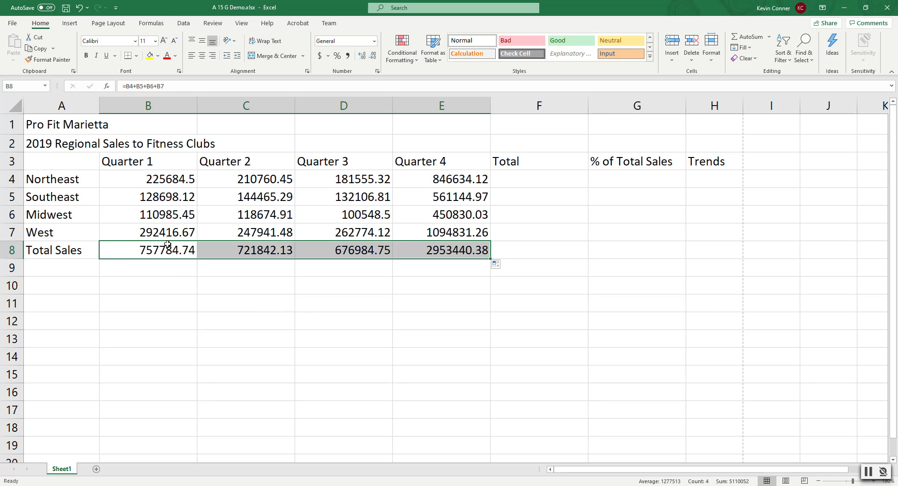
Examine the total formulas in B8:E8 and compare how their column references differ between quarters.
left_click(268, 314)
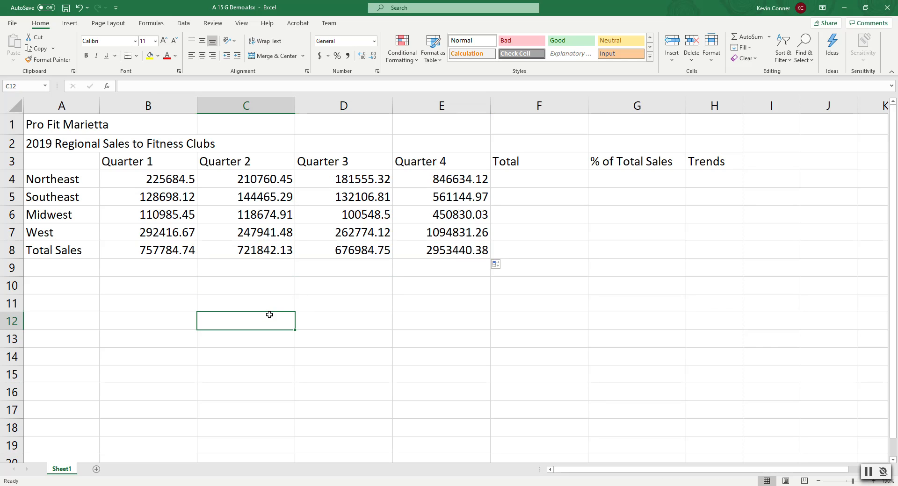
left_click(161, 250)
left_click(255, 252)
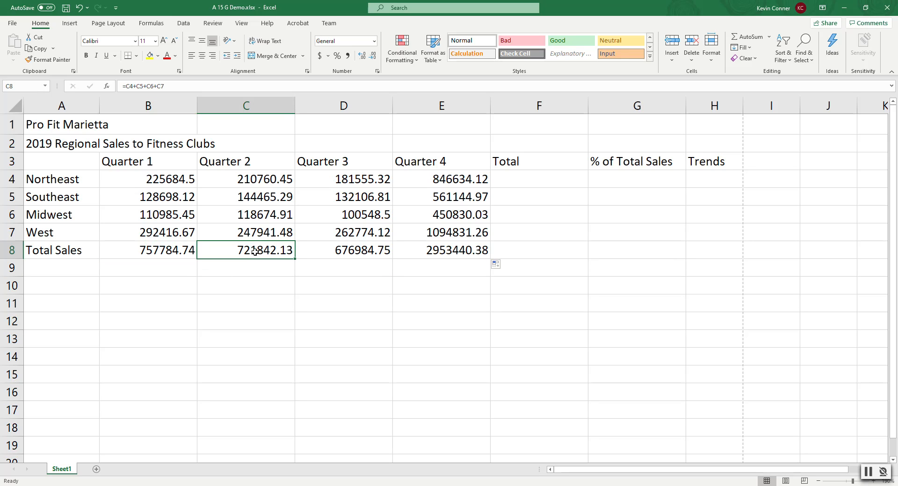
left_click(320, 252)
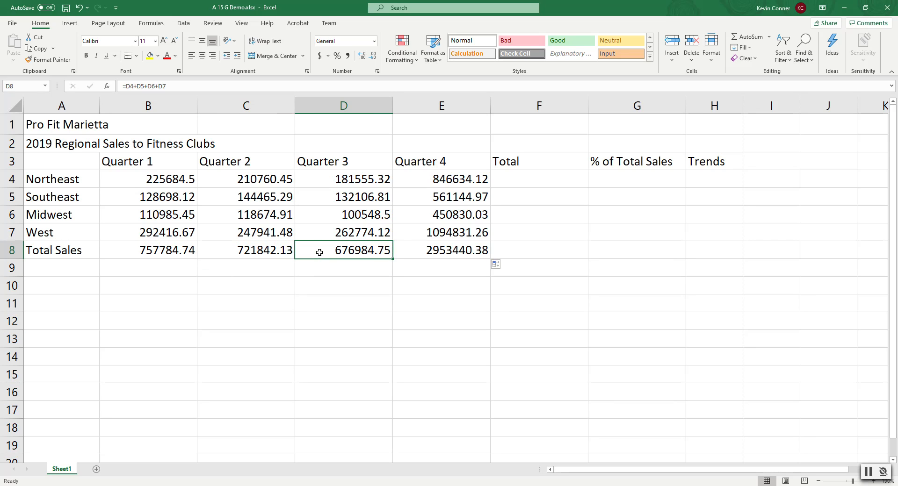
left_click(452, 253)
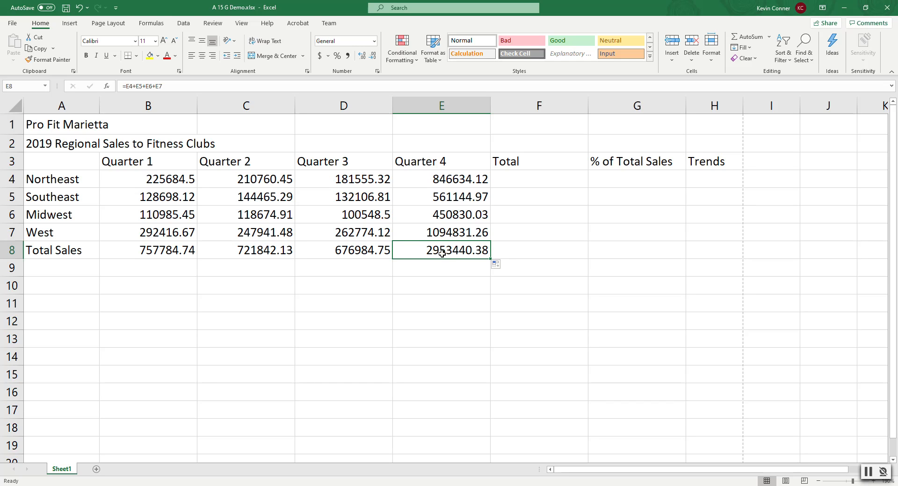
left_click(137, 252)
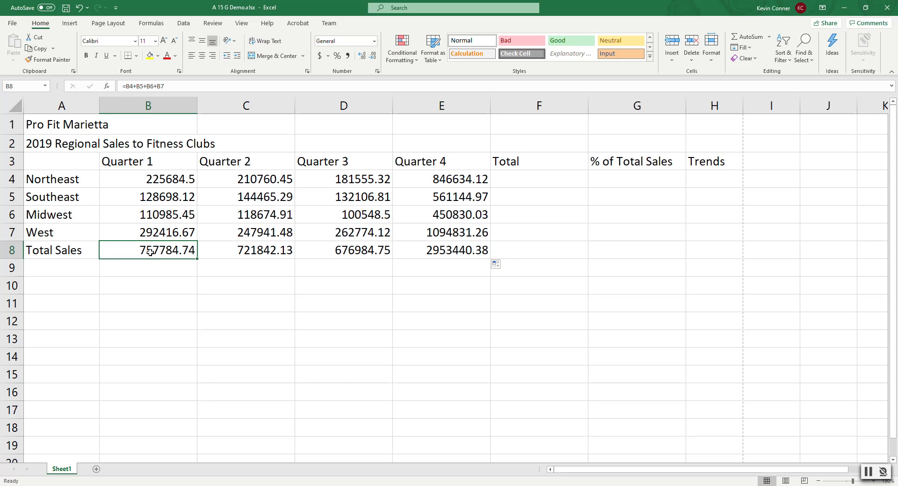
left_click(235, 253)
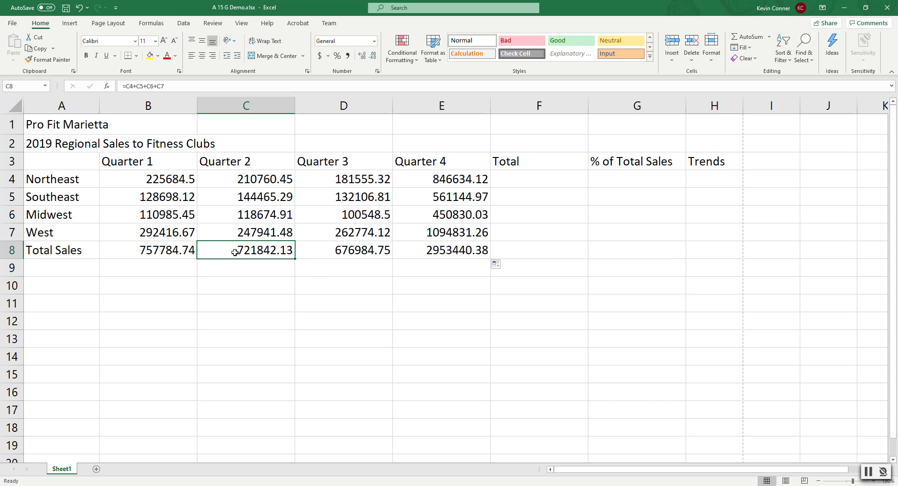
left_click(344, 247)
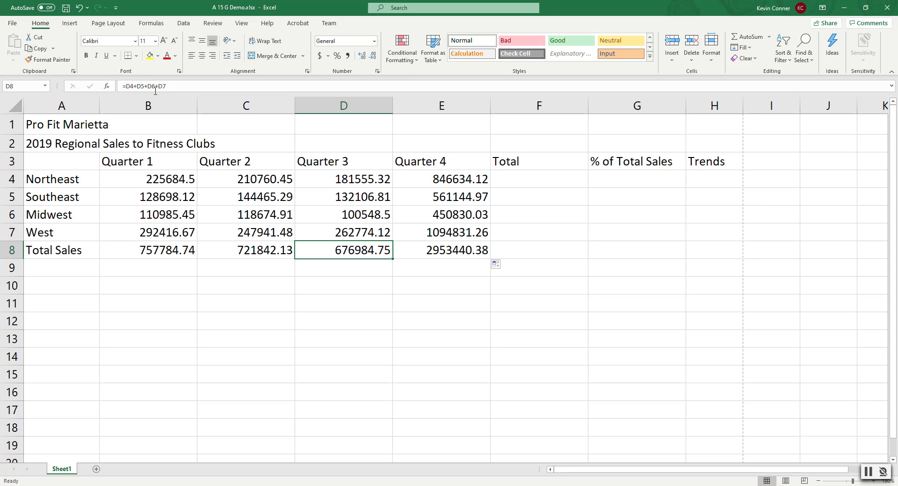
Undo the fill of the total formula and fill it again from B8 across C8:E8.
left_click(432, 255)
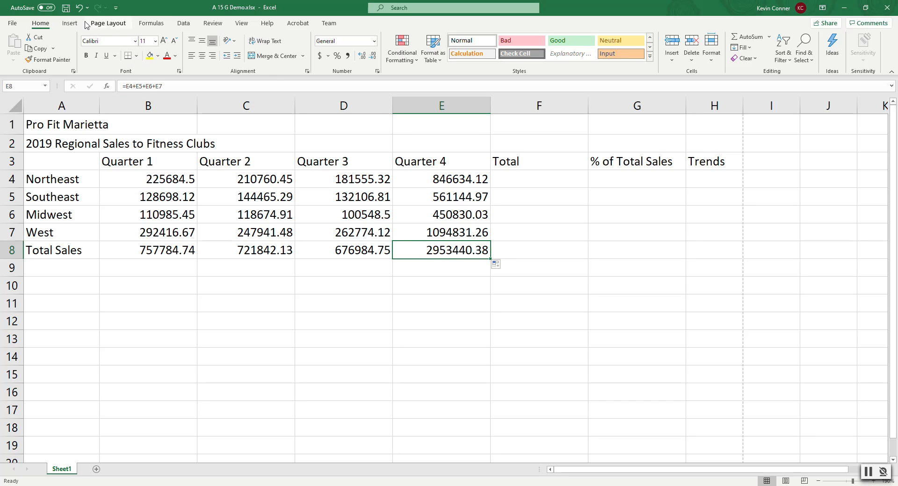
left_click(78, 9)
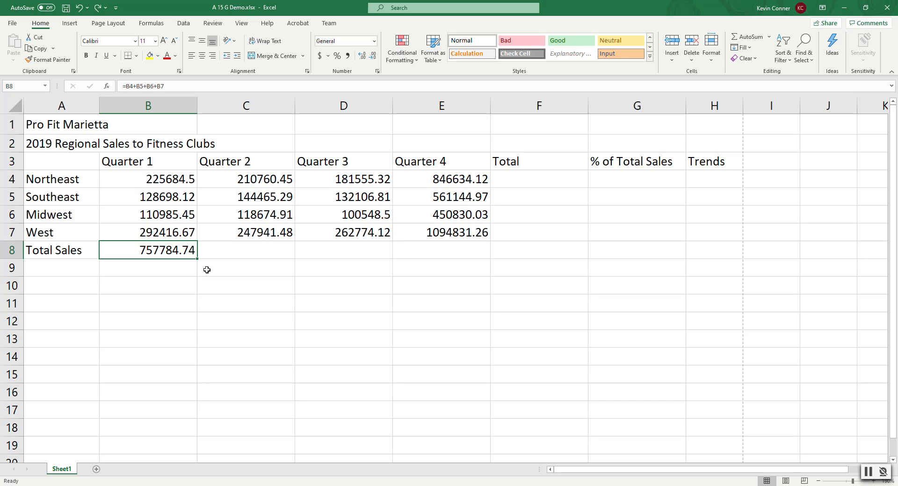
left_click_drag(196, 259, 471, 256)
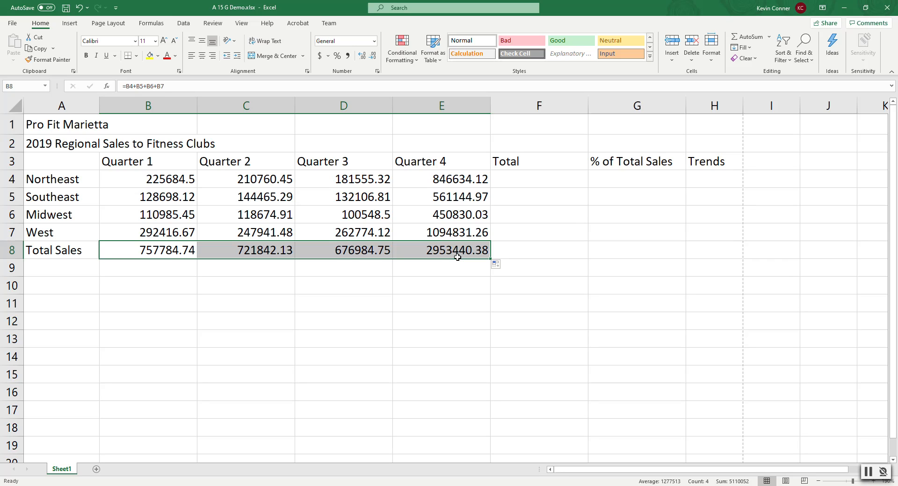
Clear the total formulas from B8:E8 and select the Quarter 1 total cell B8.
key("Delete")
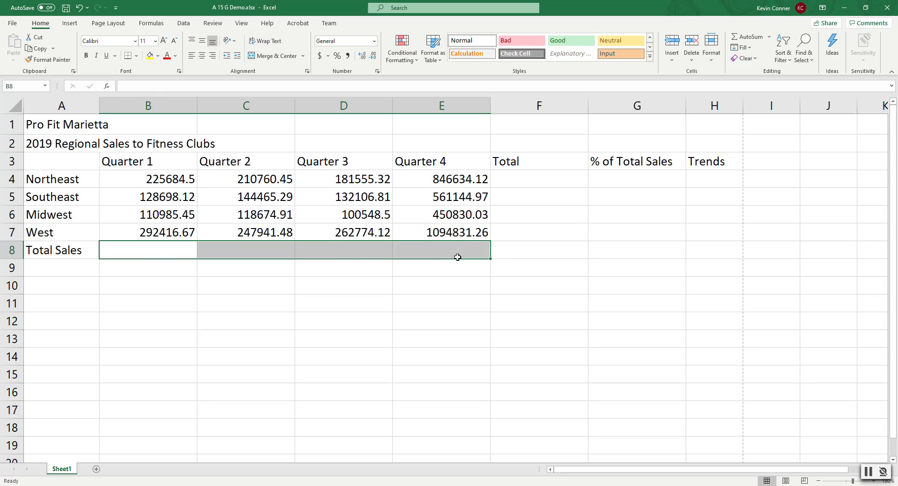
left_click(172, 270)
left_click(164, 254)
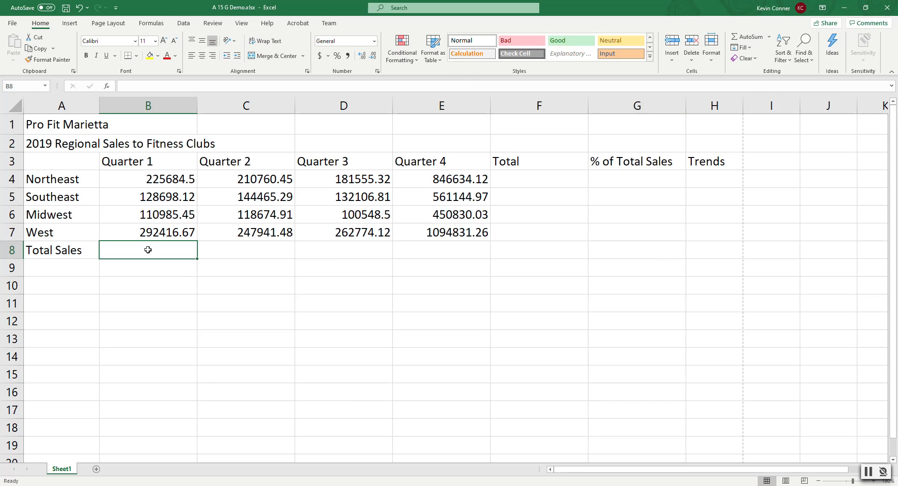
Examine the Quarter 1 figures in B4:B7 as the adjacent range above the total cell B8.
left_click(161, 182)
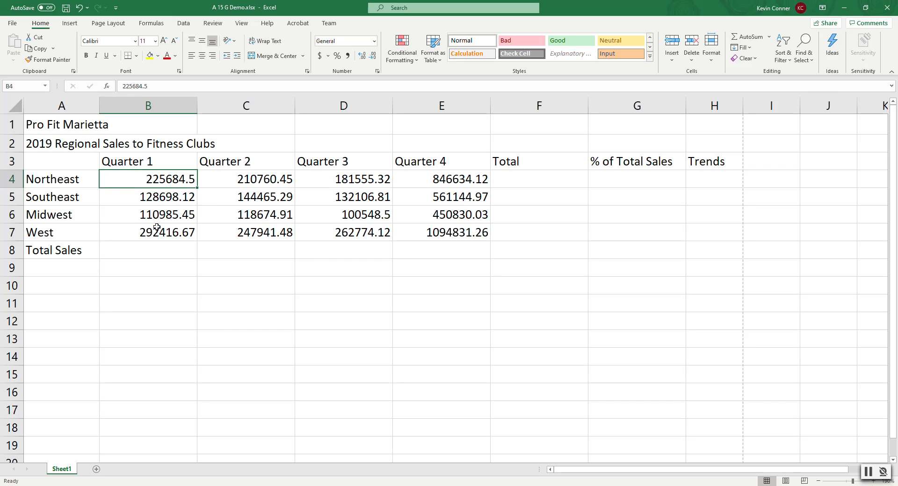
key("Down")
key("Down")
key("Down")
left_click_drag(160, 178, 160, 230)
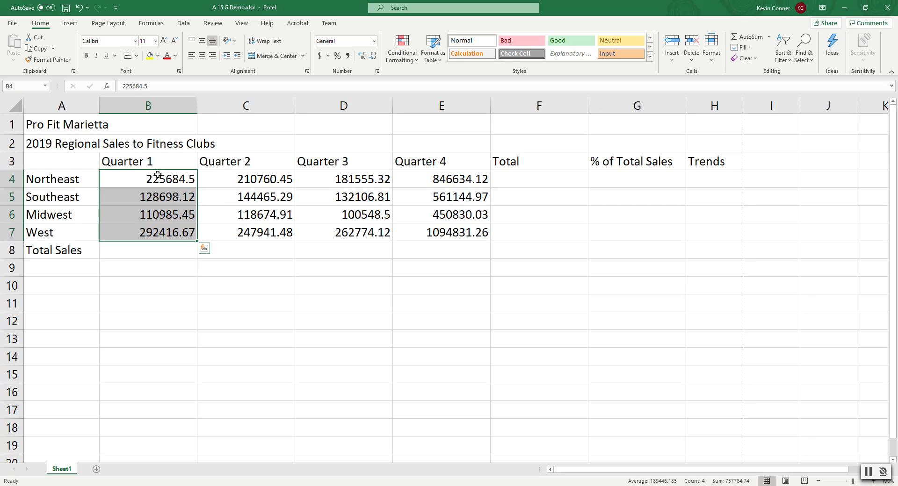
left_click(157, 251)
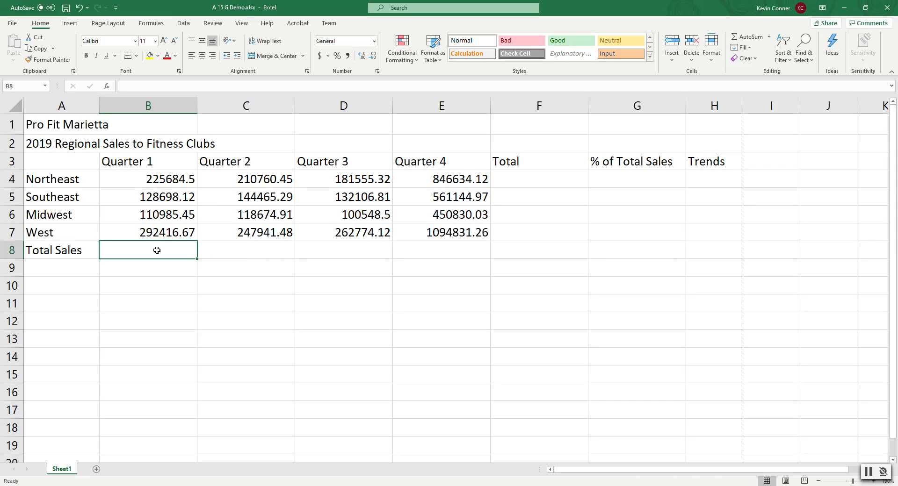
left_click(189, 234)
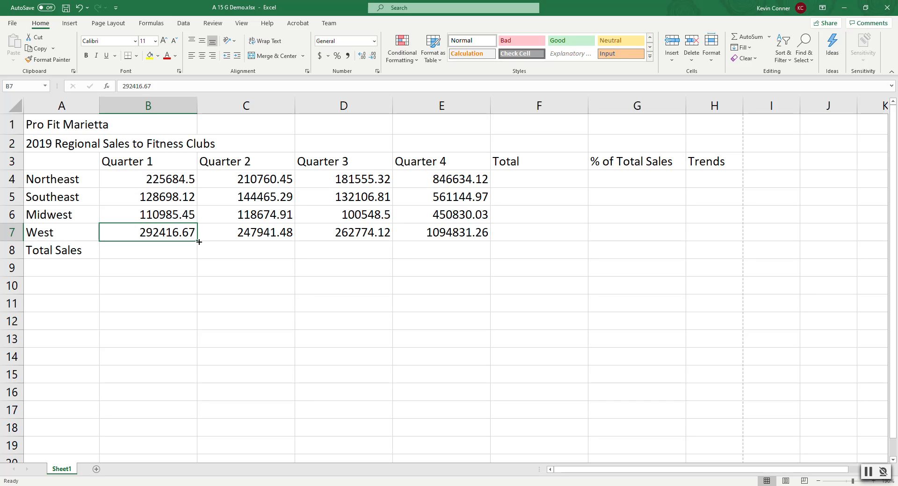
left_click_drag(152, 180, 148, 236)
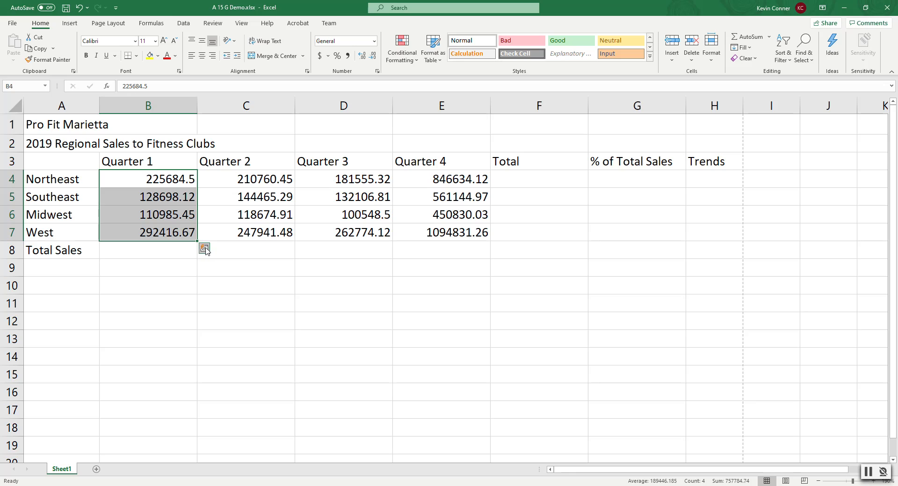
Try AutoSum in B8 for the Quarter 1 figures B4:B7, check the resulting formula, and undo it.
left_click(159, 252)
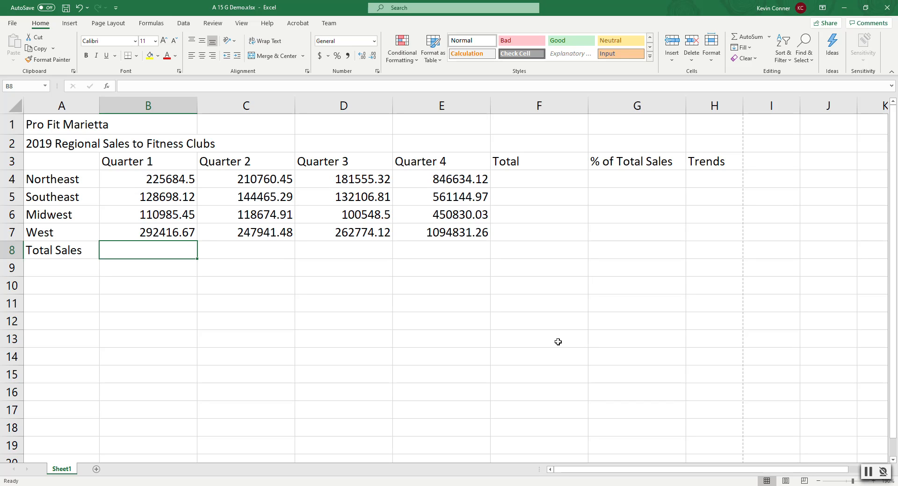
left_click(768, 38)
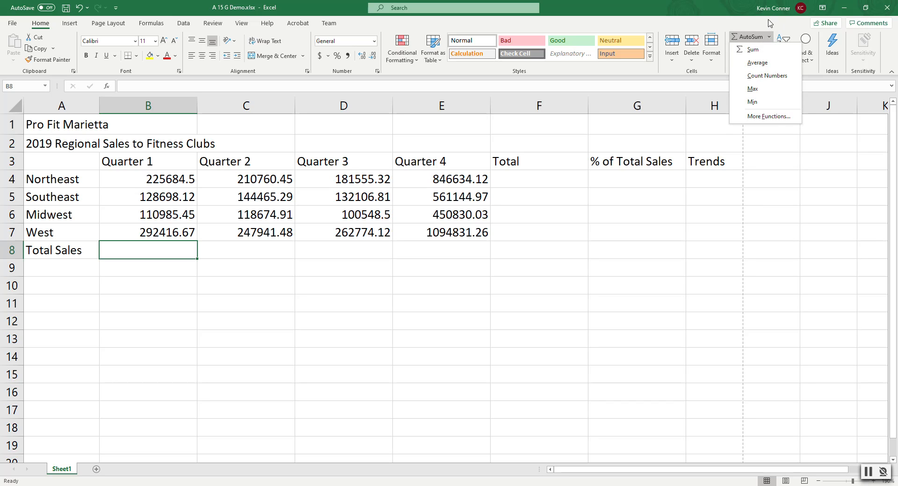
left_click(771, 23)
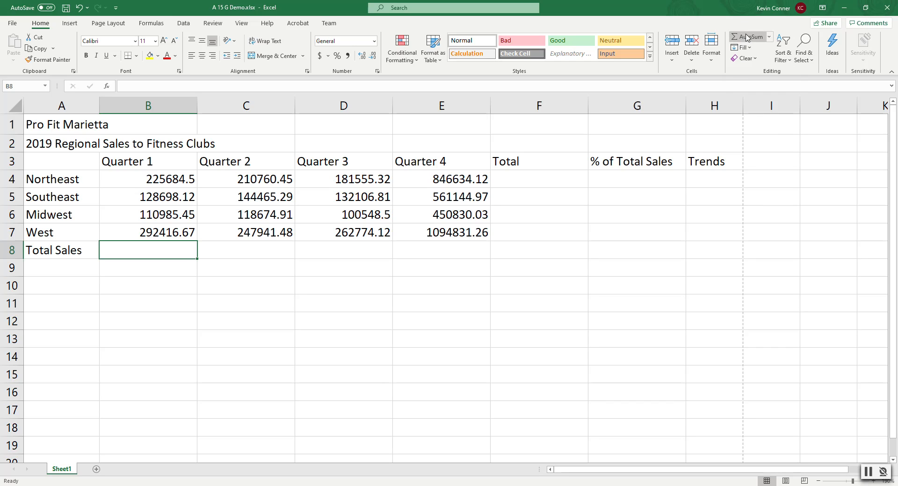
left_click(749, 37)
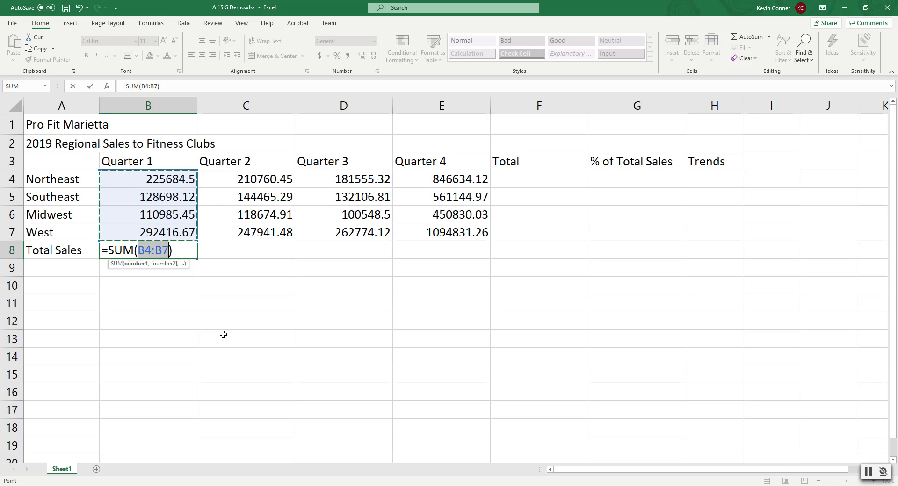
key("Tab")
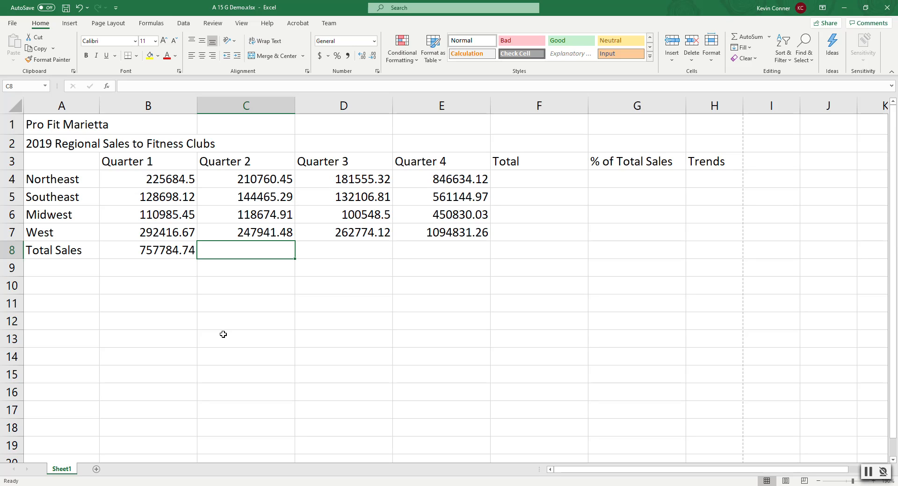
left_click(160, 256)
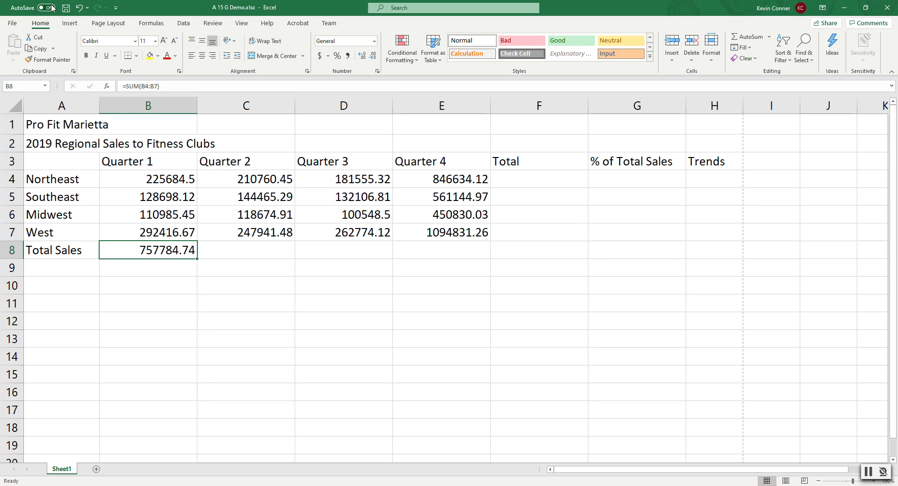
left_click(79, 7)
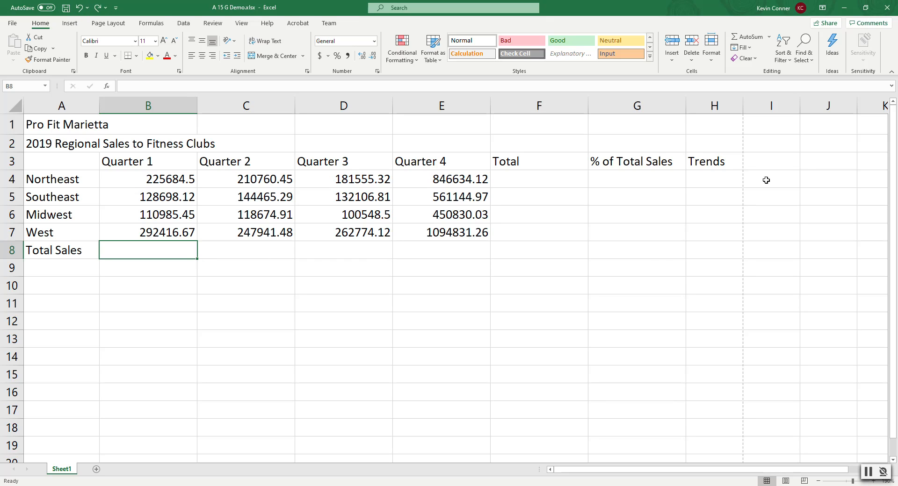
Insert the AutoSum of B4:B7 in B8 once more and clear the cell again.
left_click(744, 37)
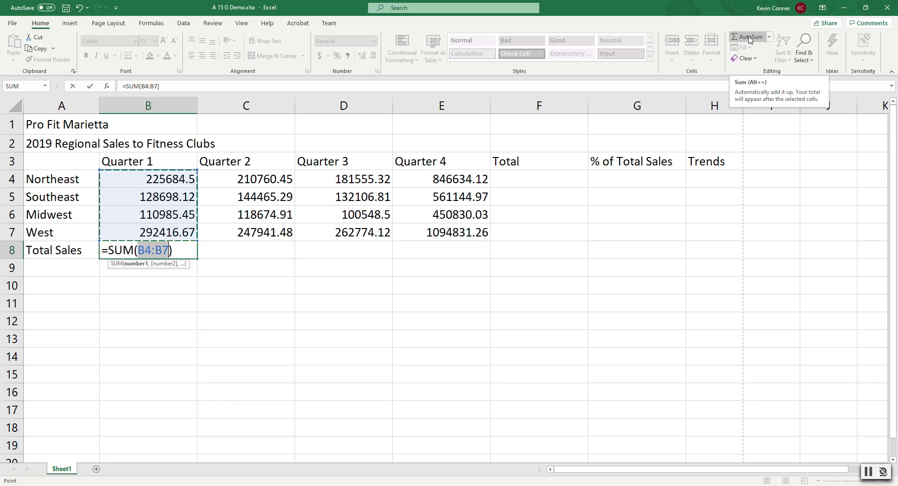
left_click(749, 40)
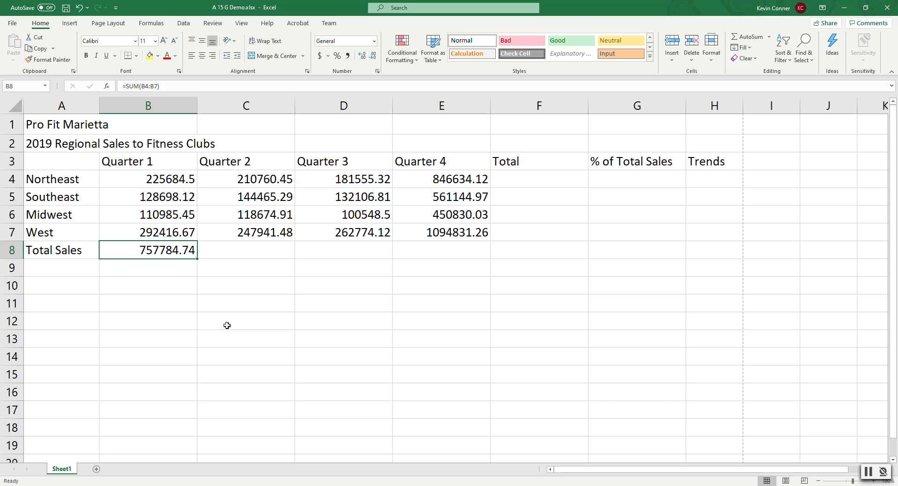
key("Delete")
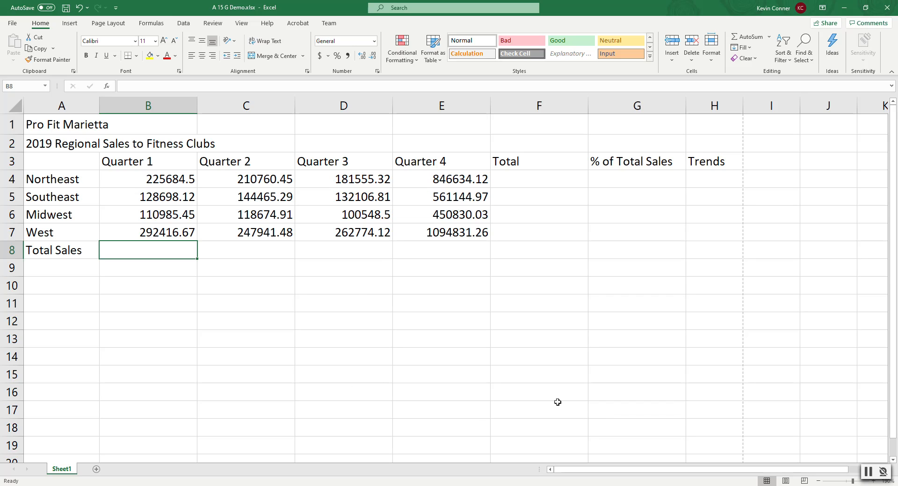
Try AutoSum in the detached cell F16 with B4:B7 chosen as its range, and delete the result.
left_click(533, 394)
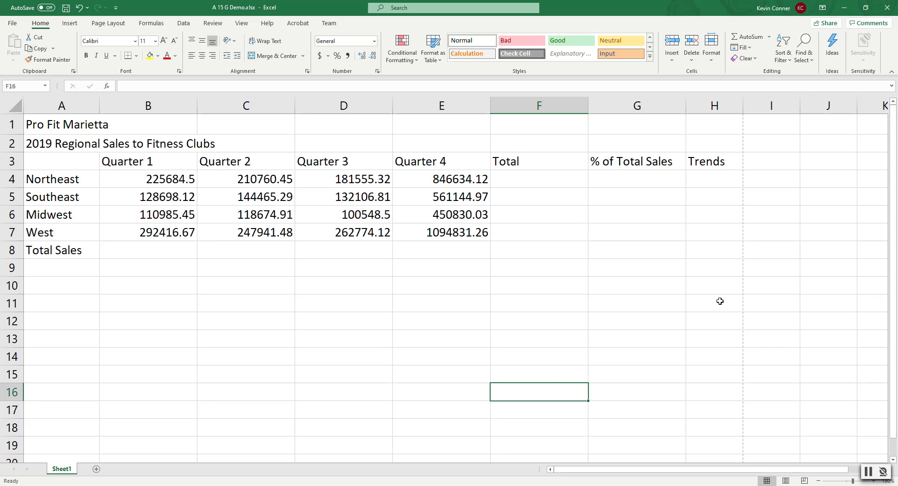
left_click(746, 37)
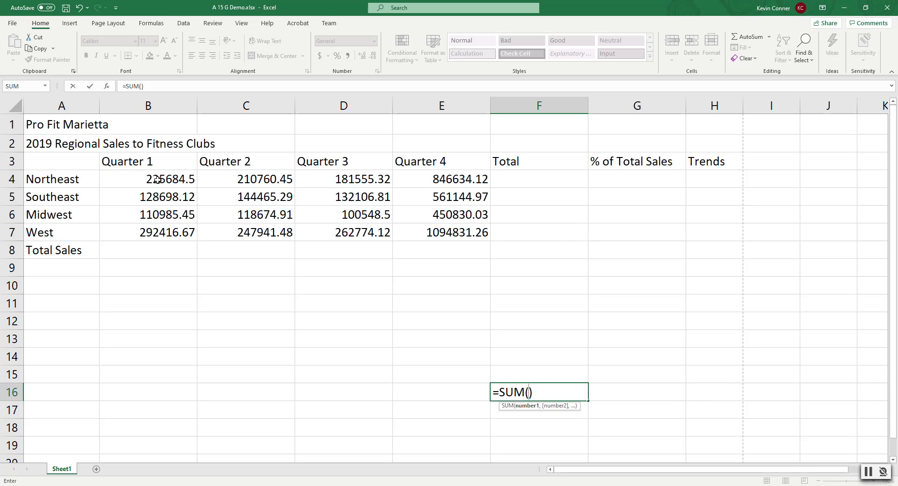
left_click_drag(157, 180, 157, 232)
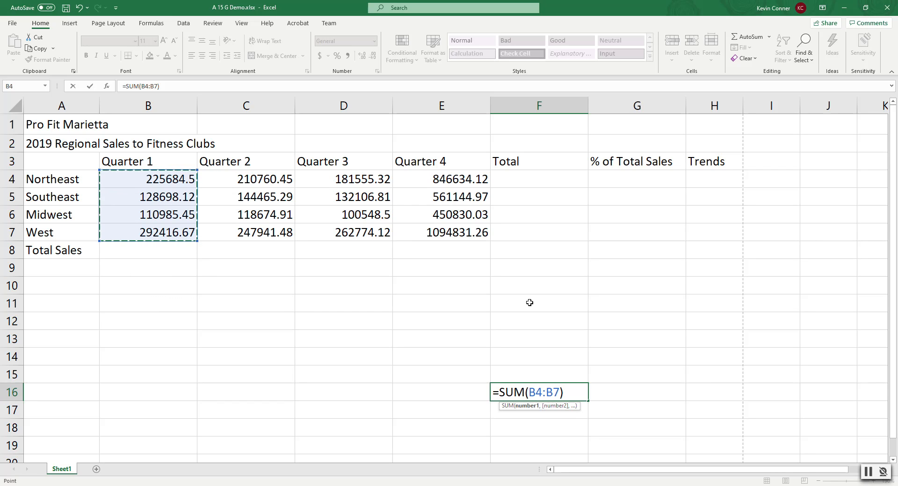
key("Return")
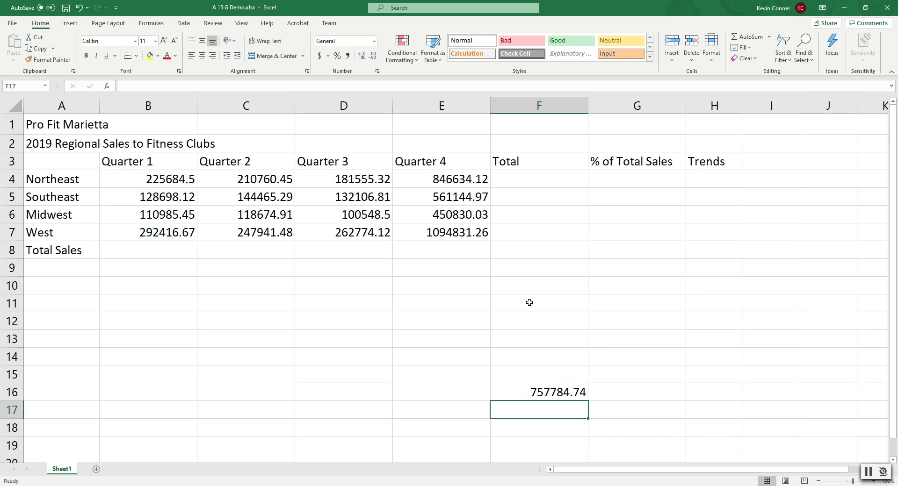
key("Up")
key("Delete")
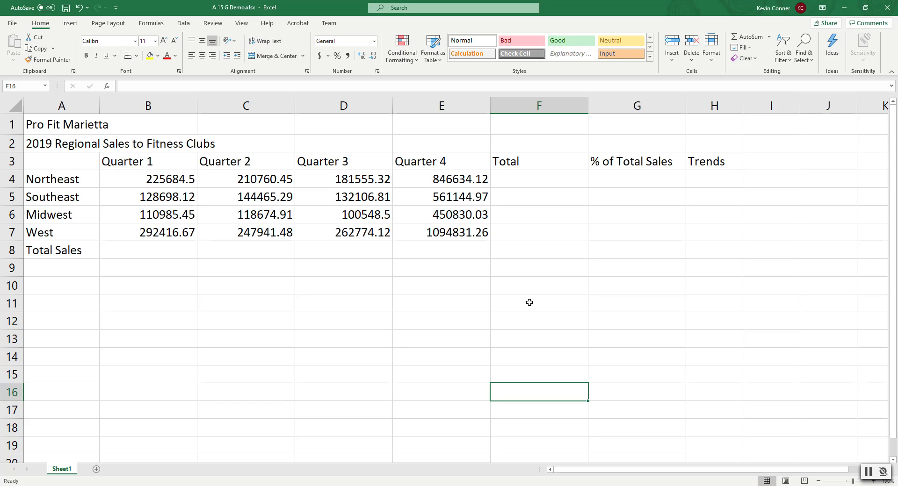
Total Quarter 1 in B8 with AutoSum over B4:B7 and fill the formula across C8:E8.
left_click(141, 251)
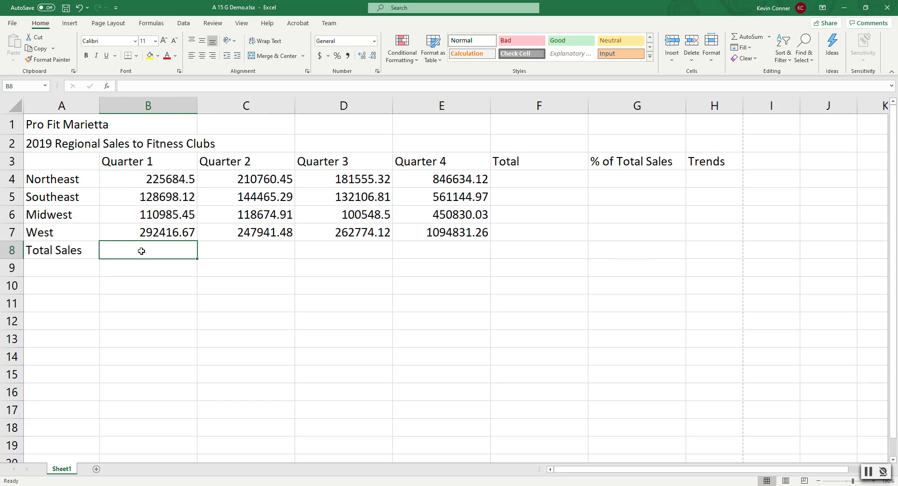
left_click(744, 41)
left_click(743, 41)
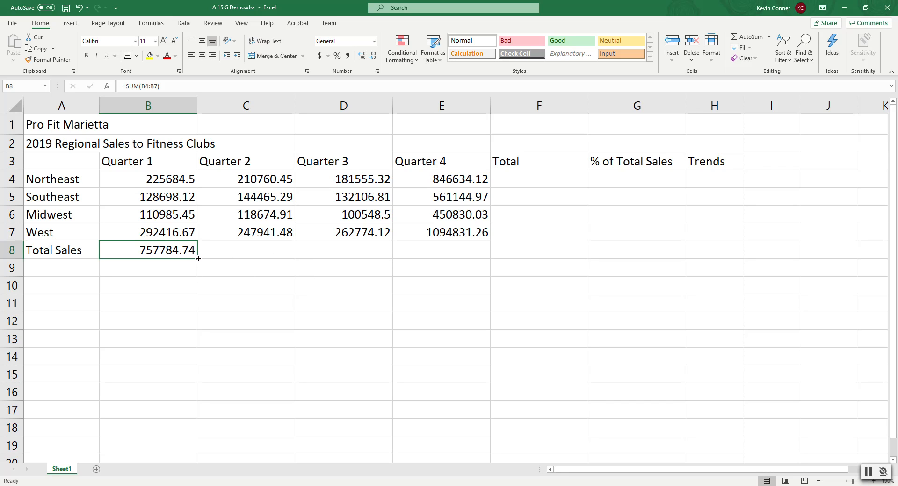
left_click_drag(198, 259, 457, 255)
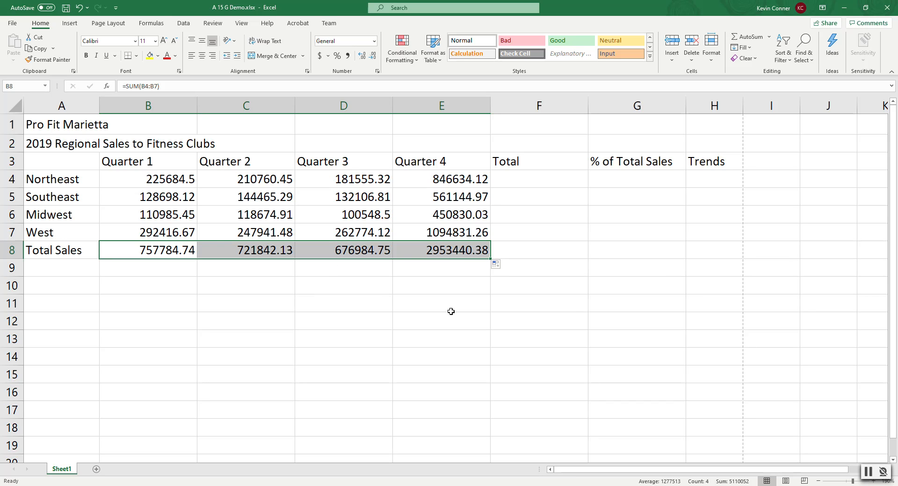
Total the Northeast row in F4 with AutoSum over B4:E4.
left_click(525, 176)
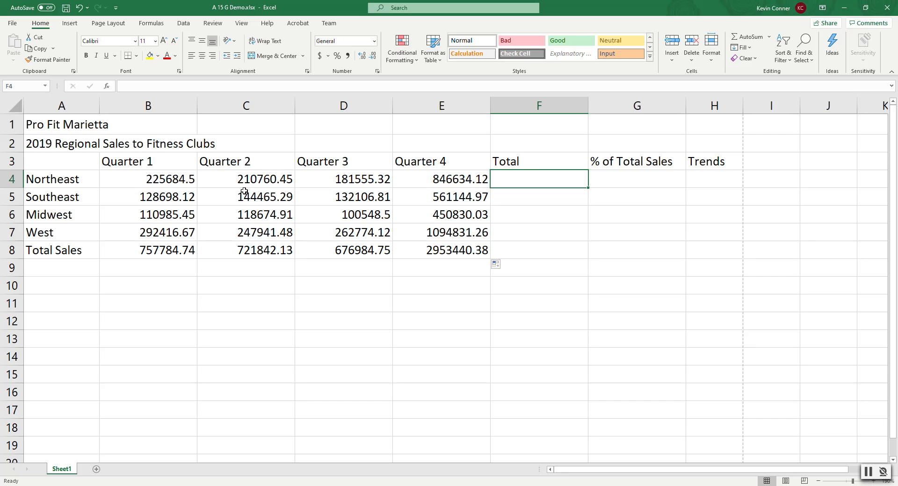
left_click(748, 37)
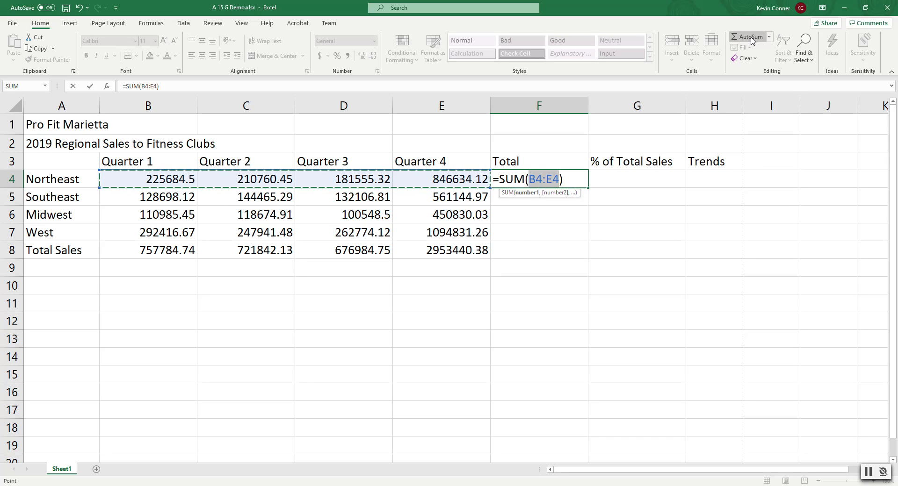
left_click(750, 37)
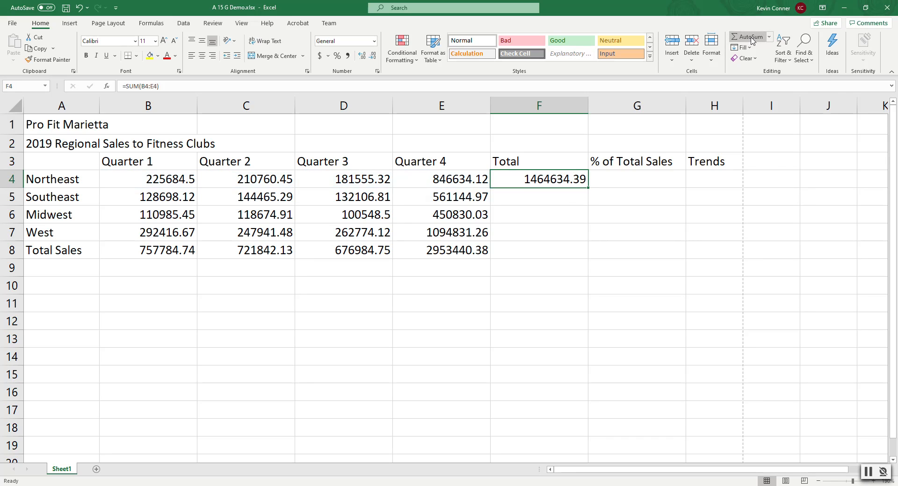
Total the Southeast row in F5 with AutoSum over B5:E5, and select the Midwest total cell F6.
left_click(541, 196)
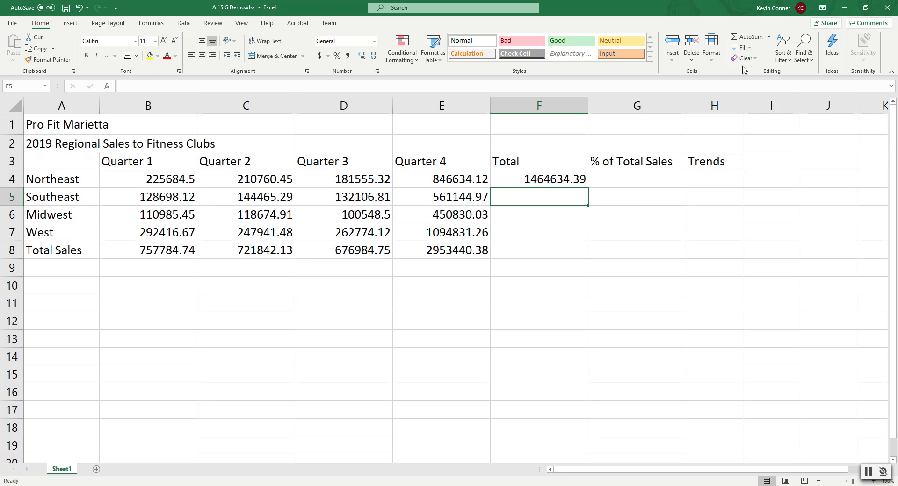
left_click(750, 37)
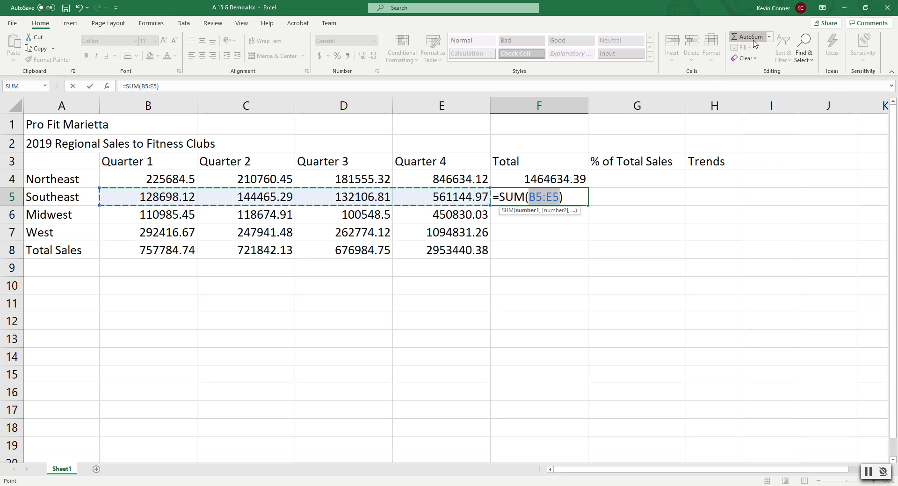
left_click(753, 42)
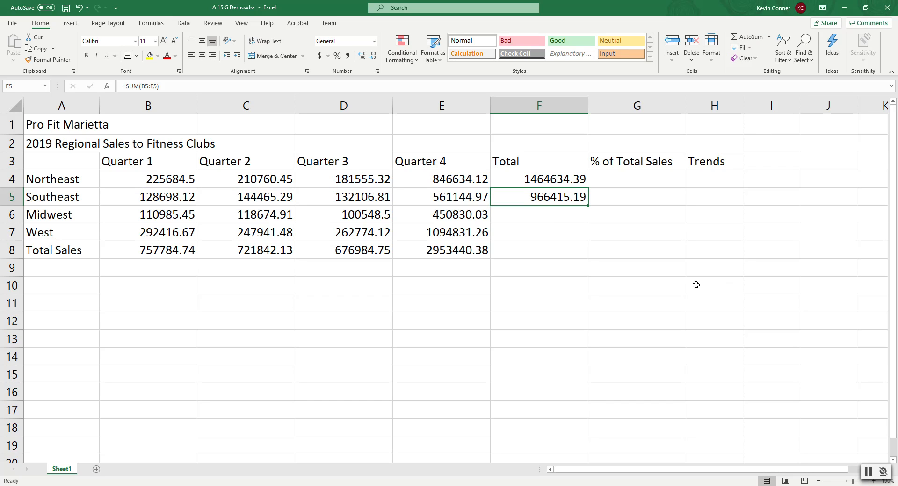
left_click(537, 213)
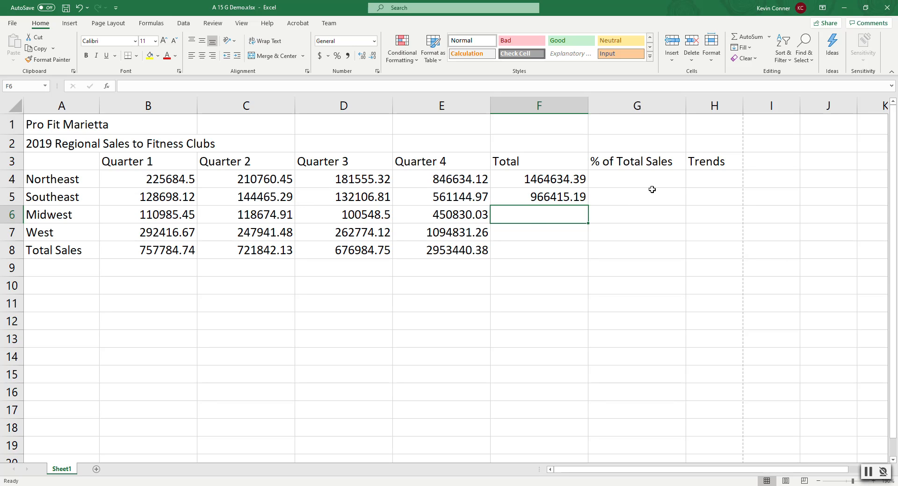
Total the Midwest row in F6 with AutoSum over B6:E6.
left_click(751, 38)
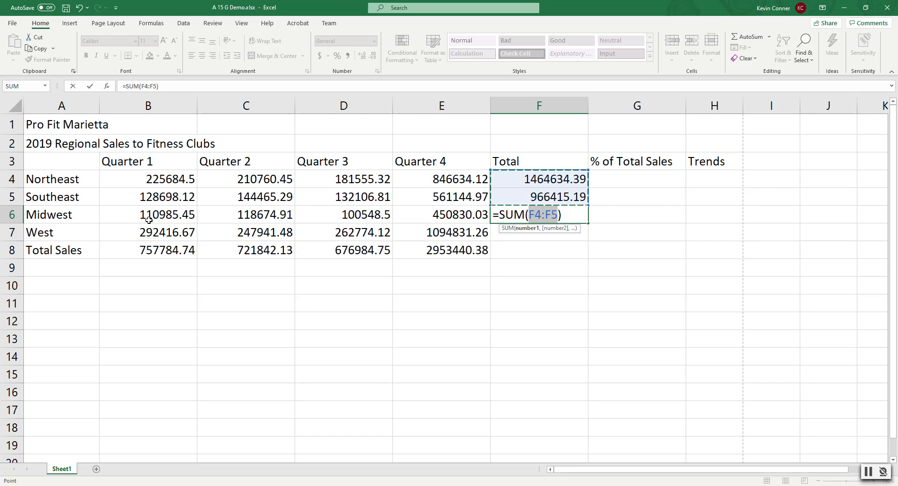
left_click_drag(143, 215, 422, 215)
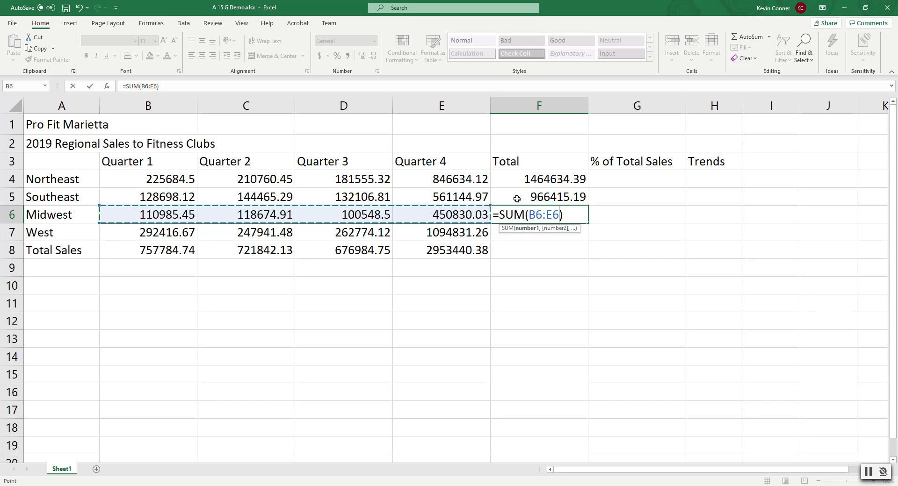
key("Return")
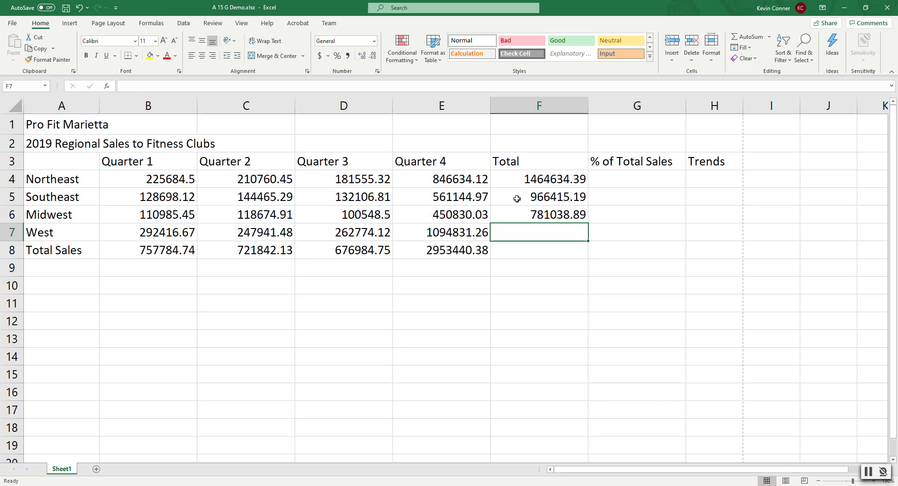
Try filling the Northeast total formula from F4 down through F8, and undo the fill.
left_click(560, 179)
left_click(746, 40)
left_click(745, 40)
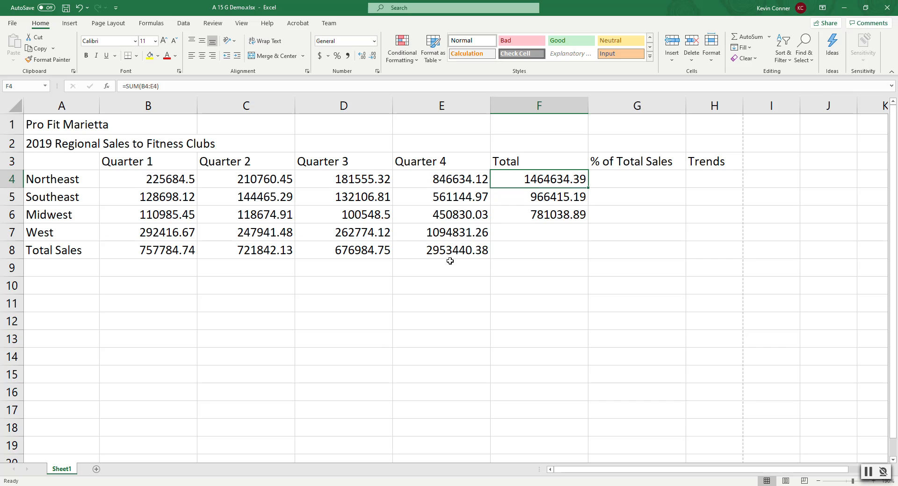
left_click_drag(589, 187, 593, 259)
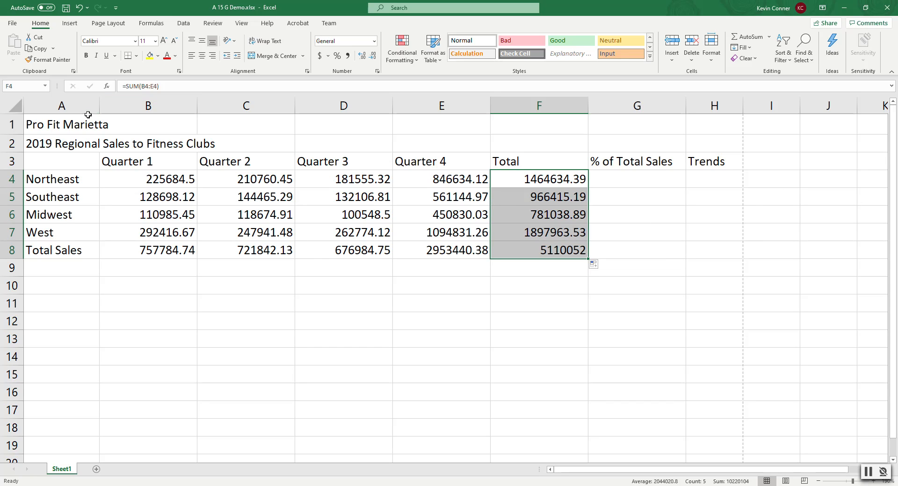
left_click(78, 9)
Clear the totals in F5:F6 and fill the F4 total formula down through F8.
left_click_drag(563, 198, 560, 215)
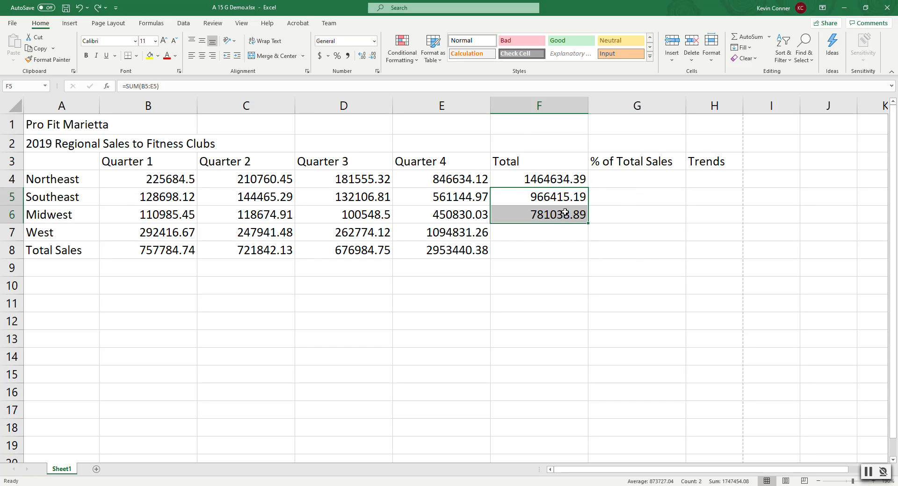
key("Delete")
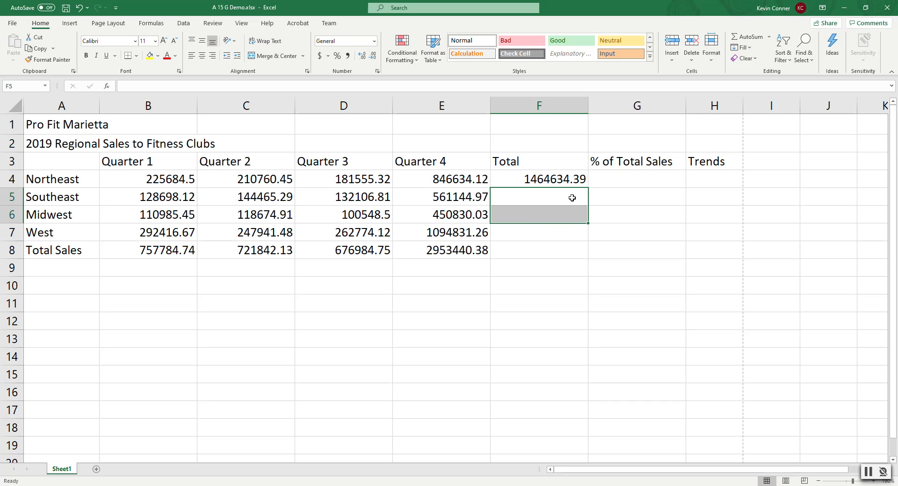
left_click(536, 184)
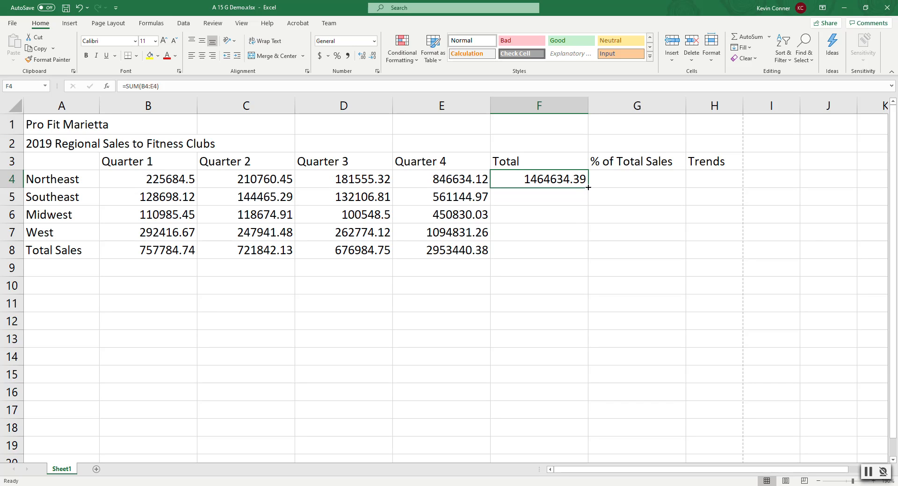
left_click_drag(588, 187, 588, 187)
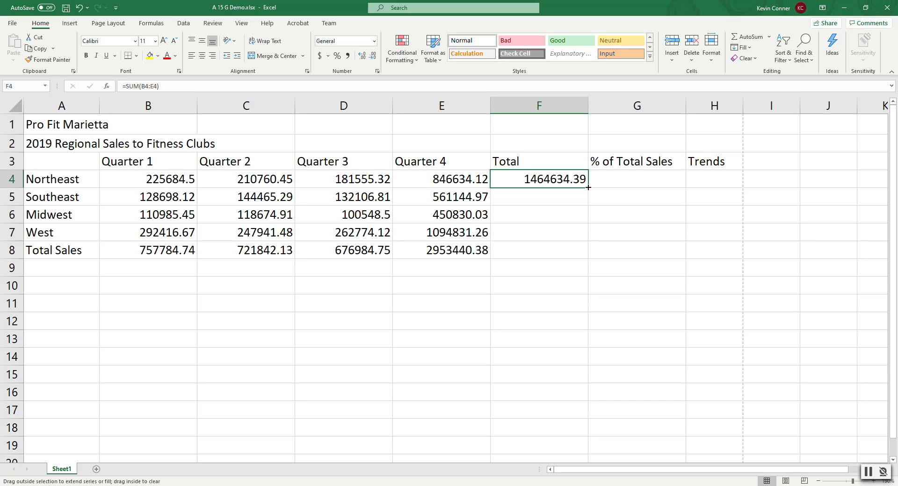
left_click_drag(588, 187, 587, 253)
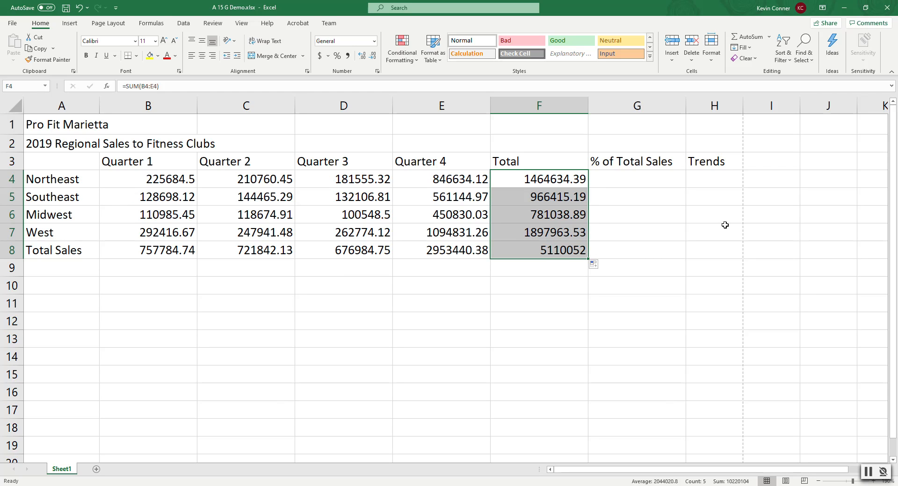
left_click(869, 476)
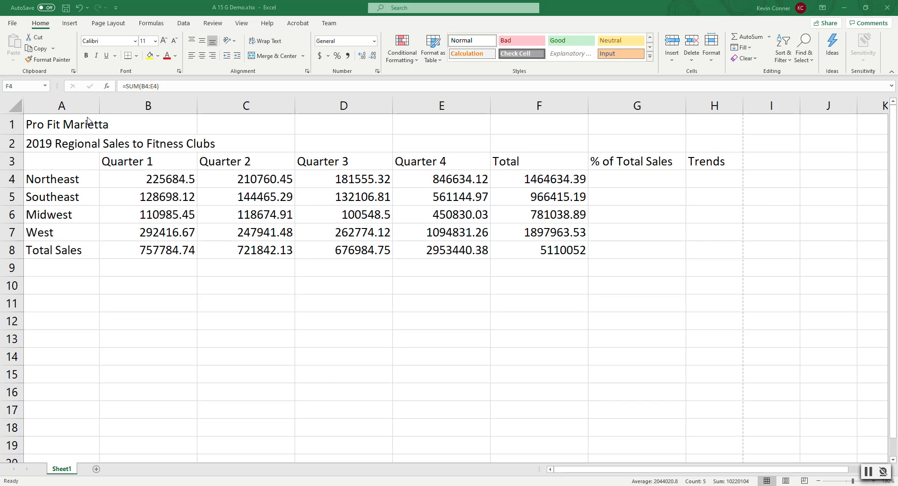
Examine the title and subtitle in rows 1 and 2 across columns A to H and the available Merge & Center options.
left_click(65, 125)
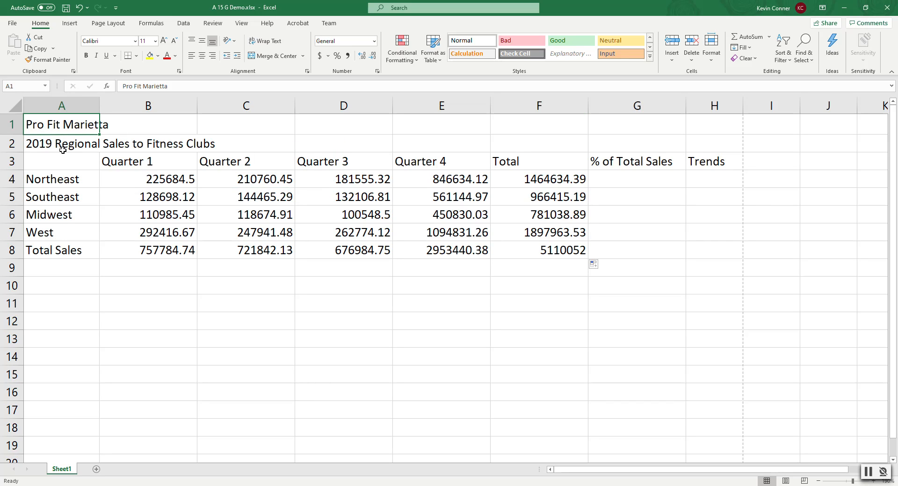
left_click(55, 144)
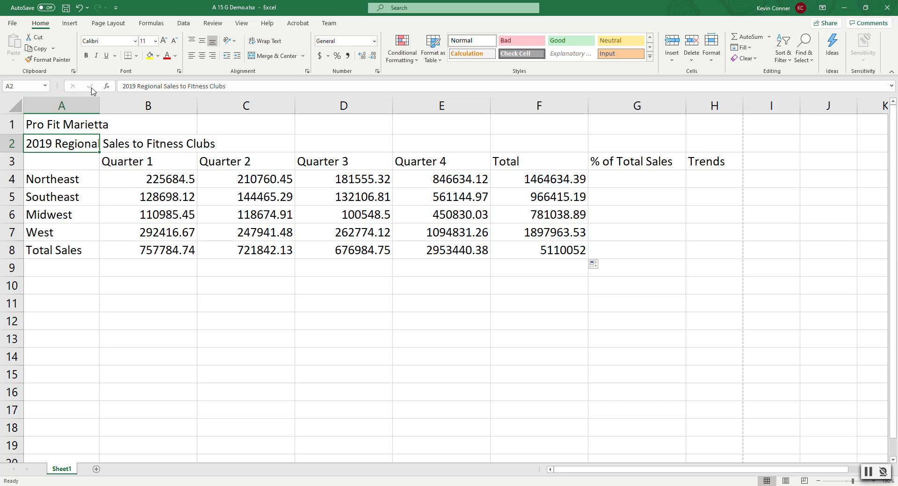
left_click(66, 120)
left_click_drag(89, 120, 705, 120)
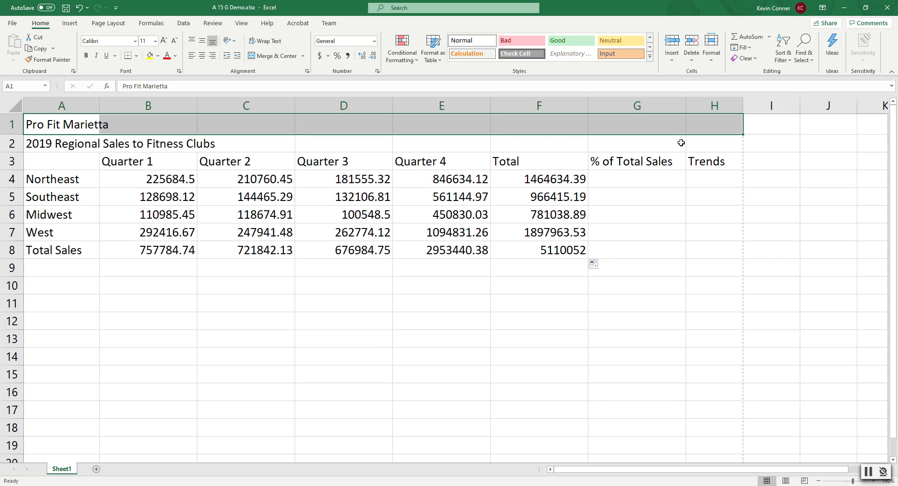
left_click(387, 149)
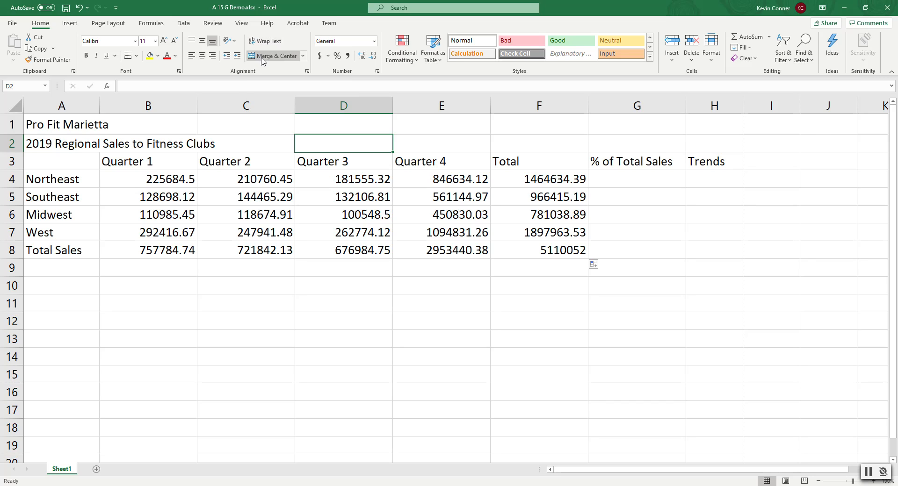
left_click(303, 56)
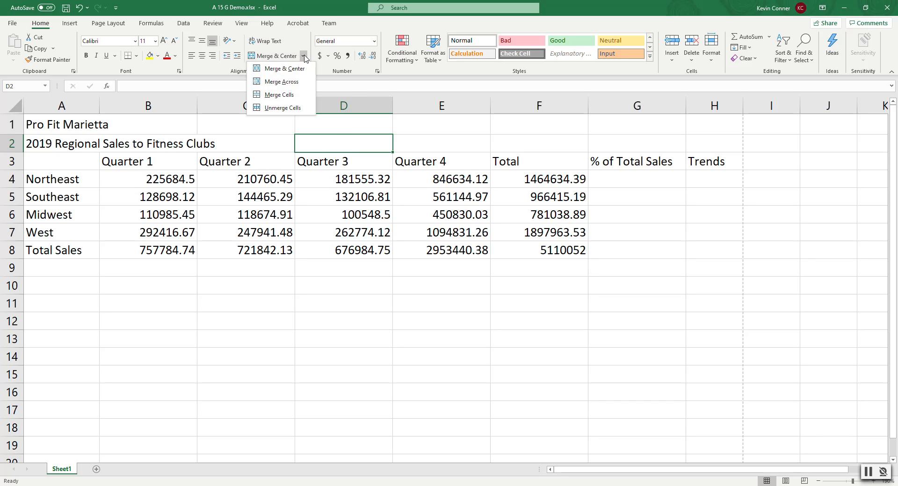
left_click(304, 57)
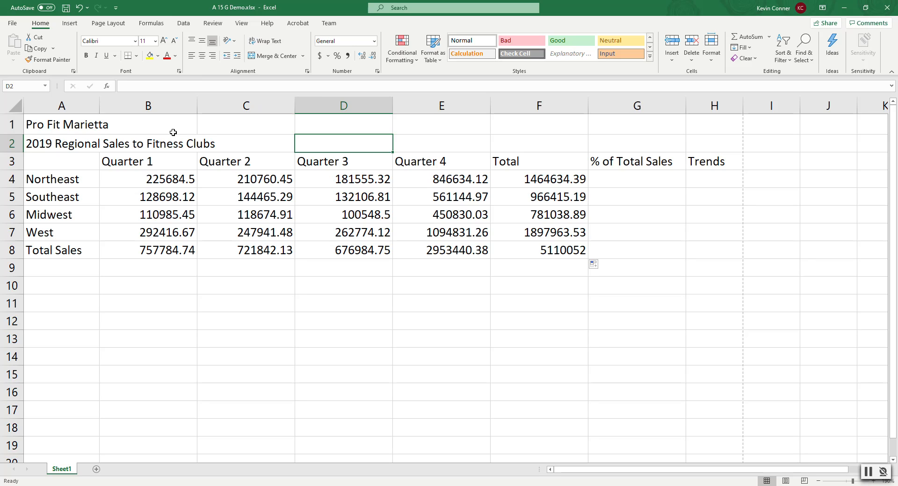
left_click(275, 338)
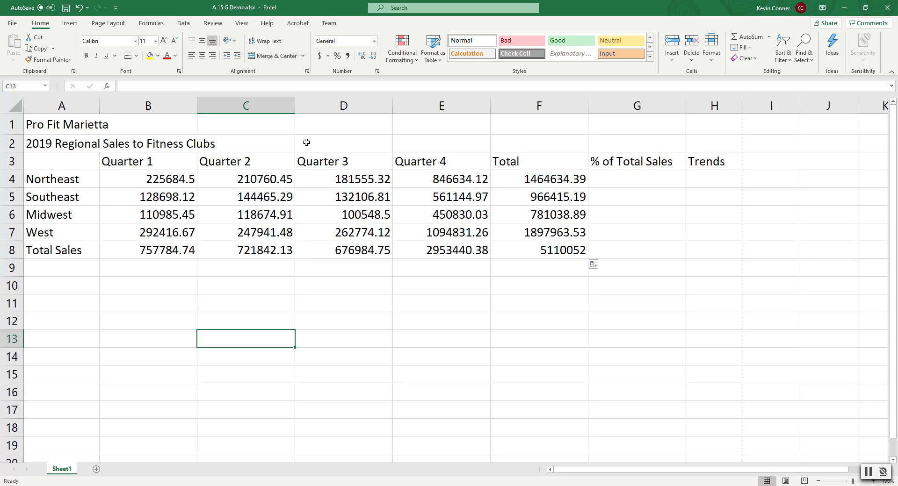
Try Merge & Center on the title across A1:H1, and undo the merge.
left_click_drag(37, 121, 724, 130)
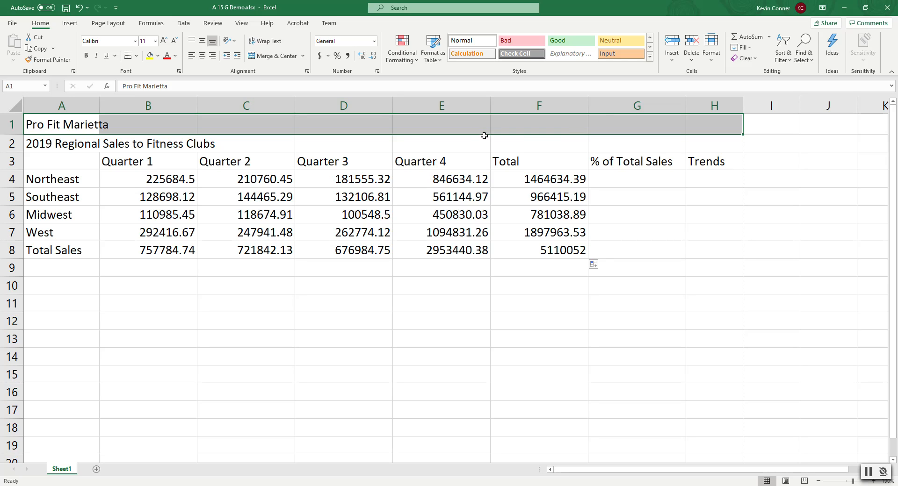
left_click(274, 56)
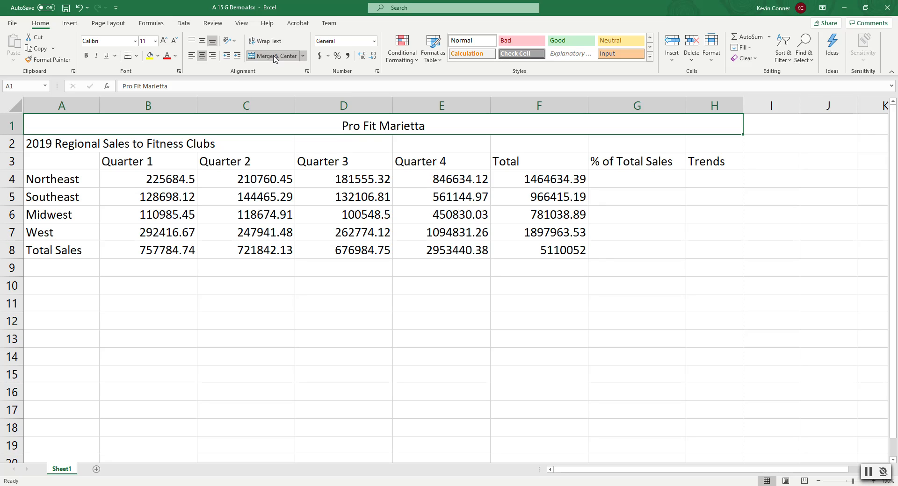
left_click(78, 9)
Try Merge & Center on both title rows A1:H2 as a single block, and cancel the merge.
left_click_drag(56, 129, 709, 143)
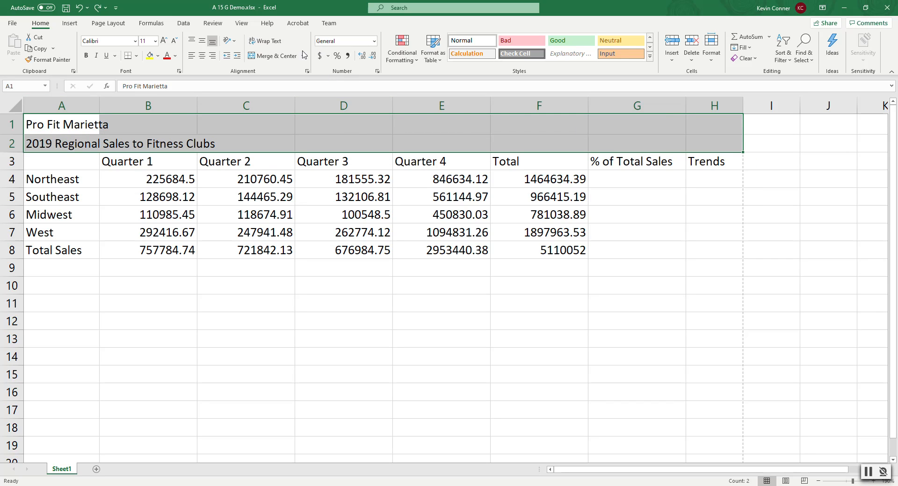
left_click(275, 56)
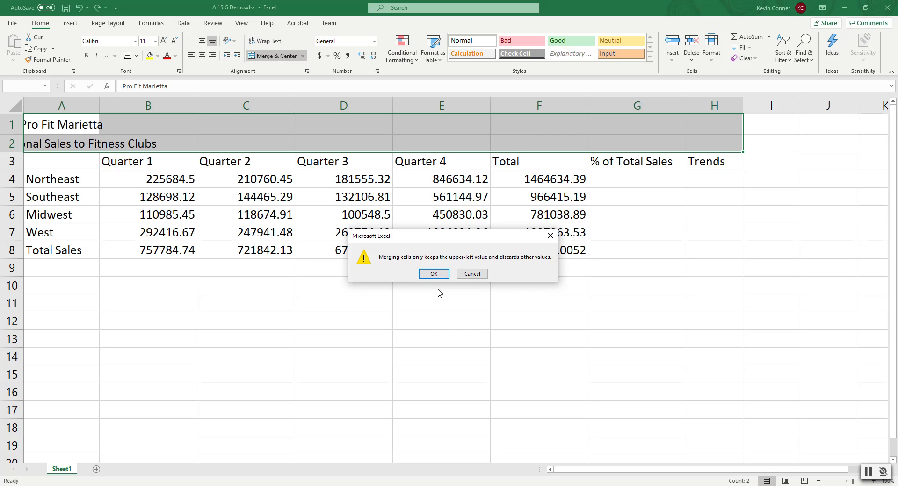
left_click(471, 274)
left_click(416, 326)
Merge and center the title across A1:H1 and the subtitle across A2:H2 separately.
left_click_drag(45, 120, 701, 124)
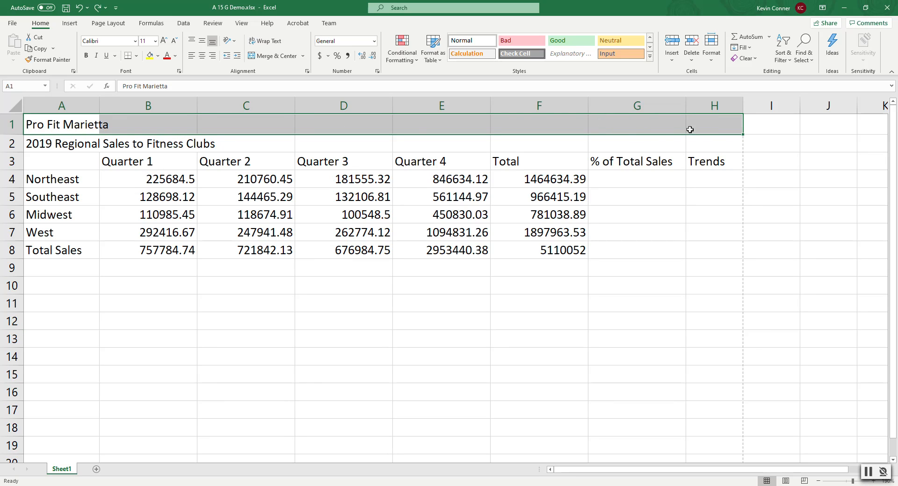
left_click(277, 55)
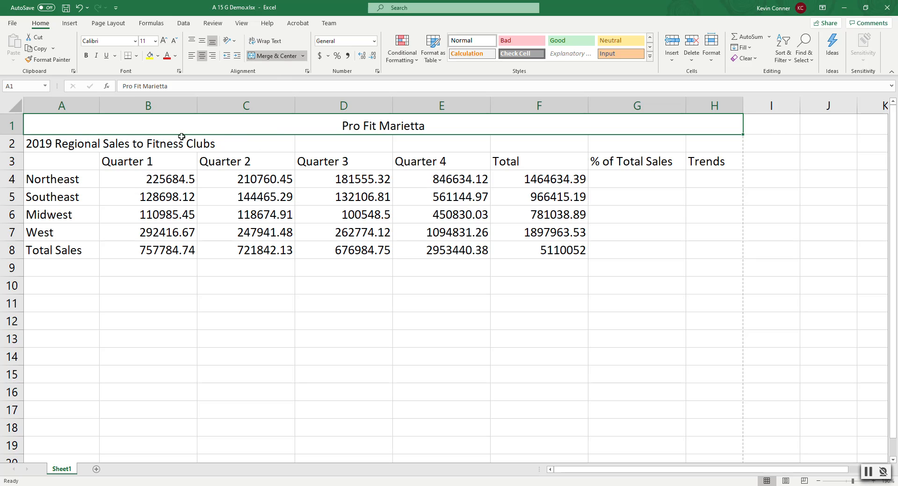
left_click_drag(56, 140, 697, 148)
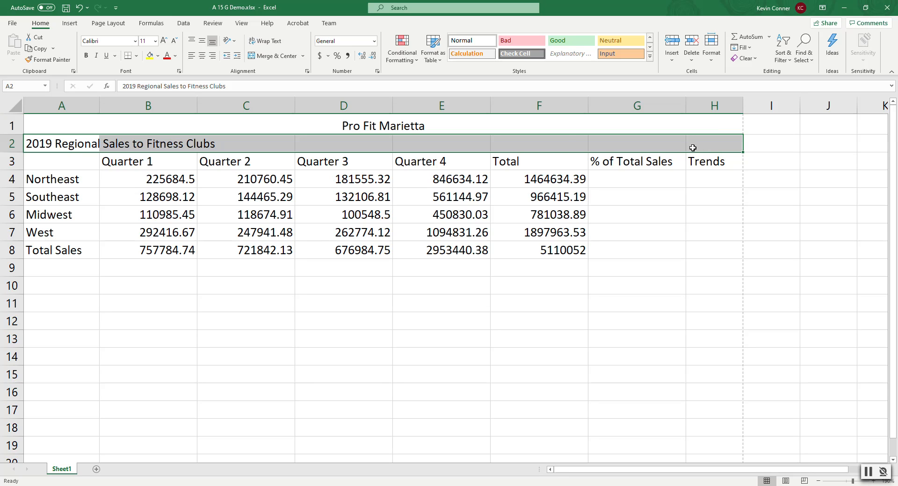
left_click(274, 55)
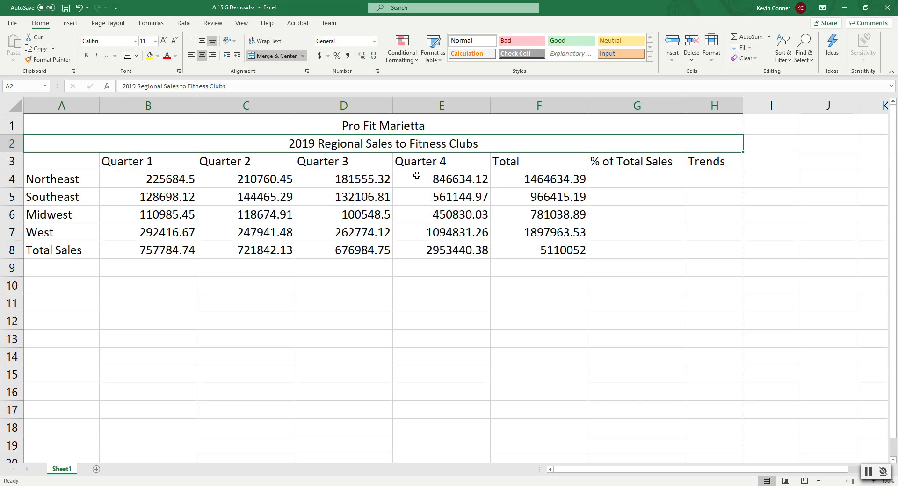
Apply the Title cell style to the merged worksheet title in A1.
left_click(379, 130)
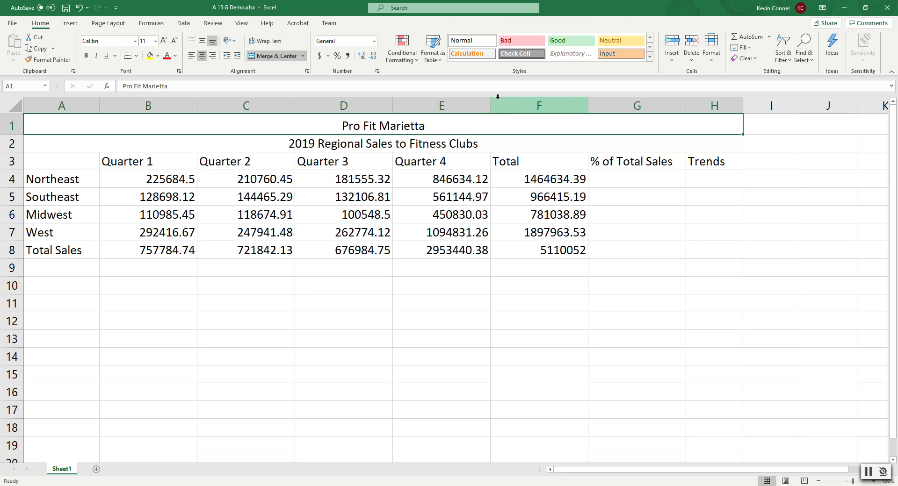
left_click(650, 57)
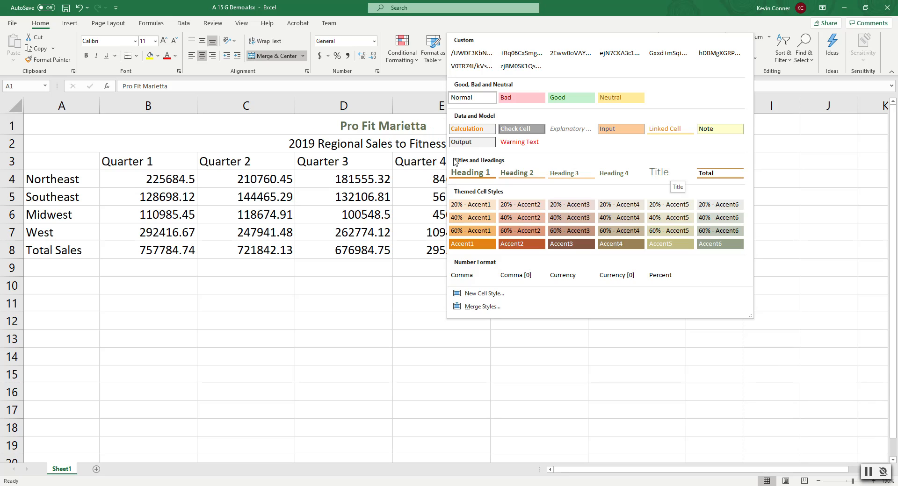
left_click(666, 176)
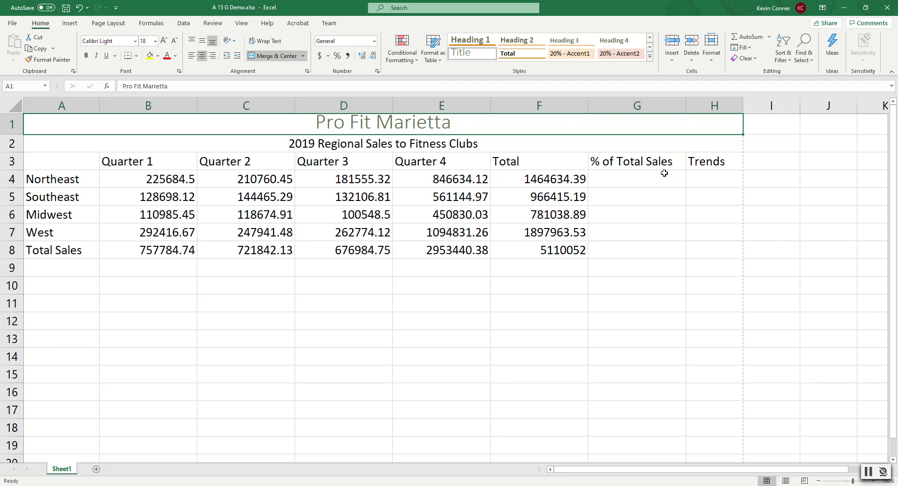
left_click(365, 145)
left_click(196, 120)
left_click(106, 135)
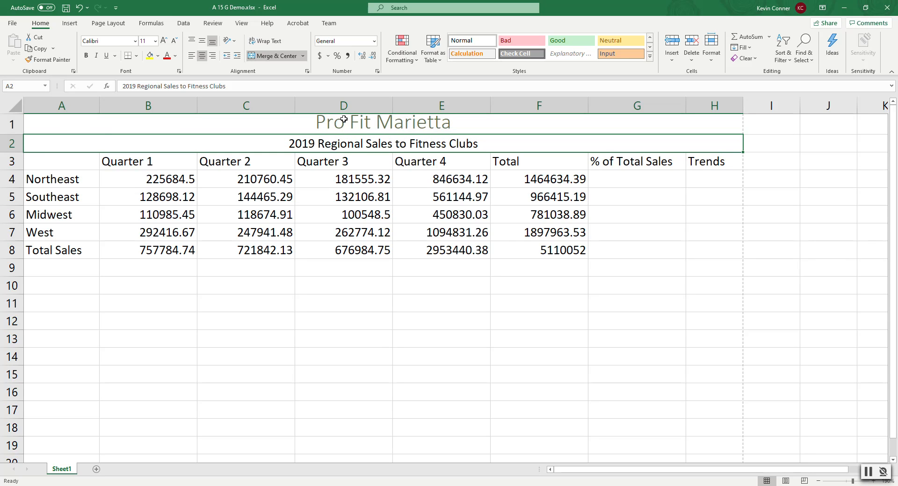
left_click(342, 121)
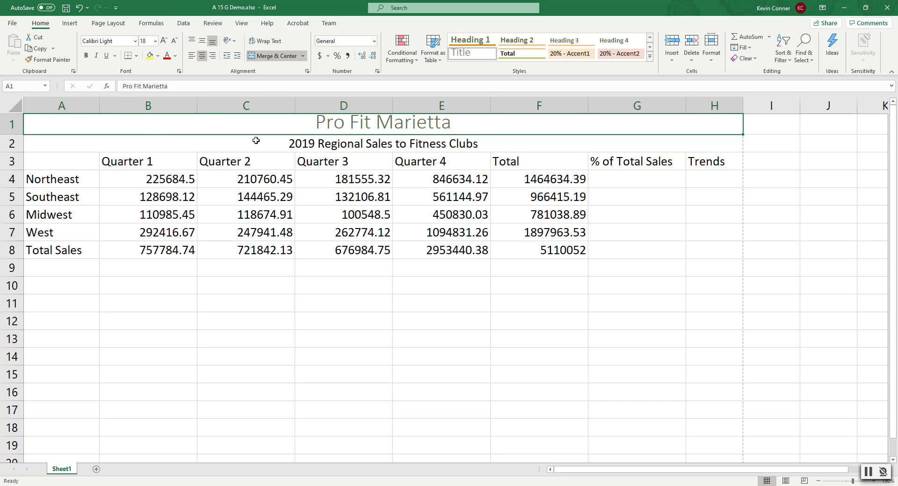
Apply the Heading 2 cell style to the merged subtitle in A2, and deselect it.
left_click(54, 144)
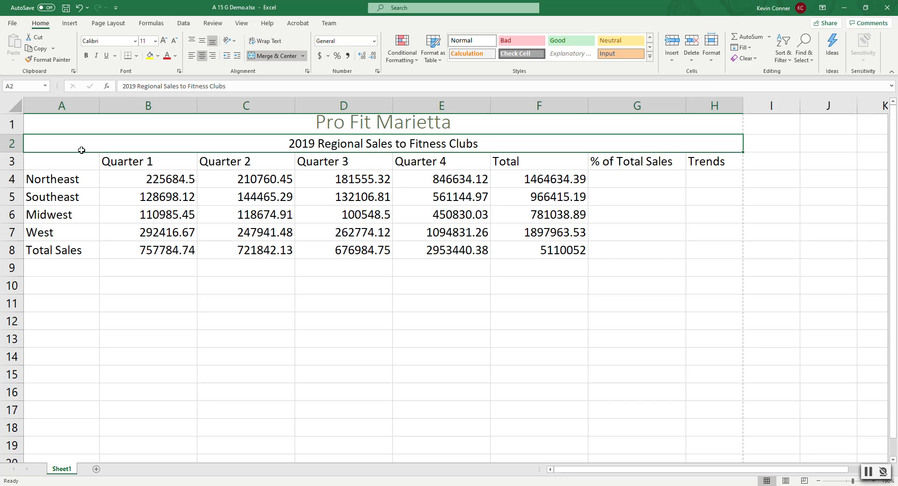
left_click(650, 57)
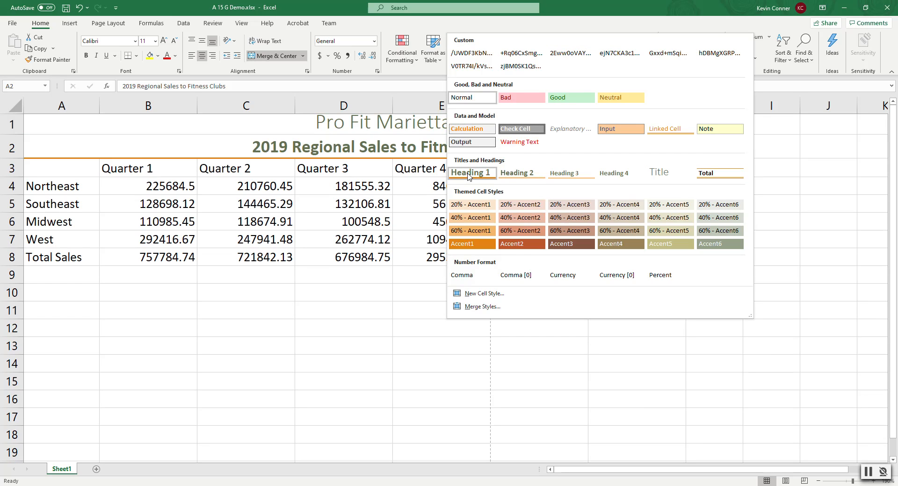
left_click(517, 174)
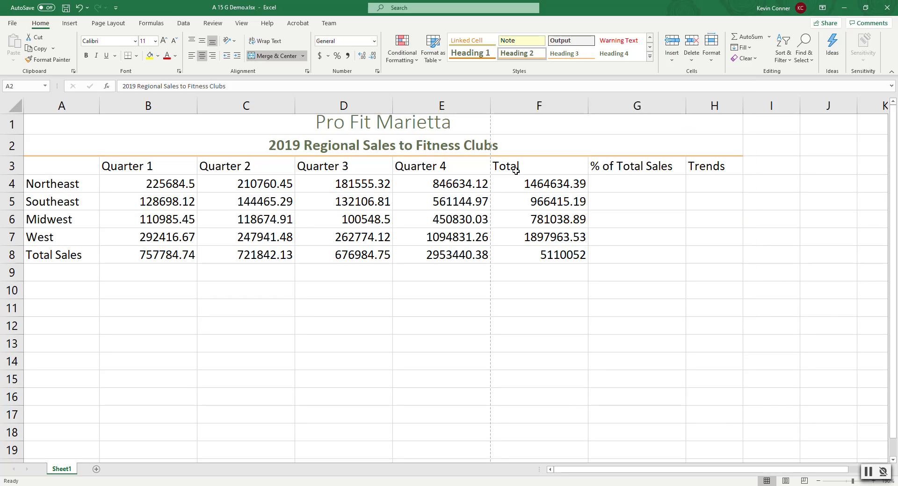
left_click(454, 410)
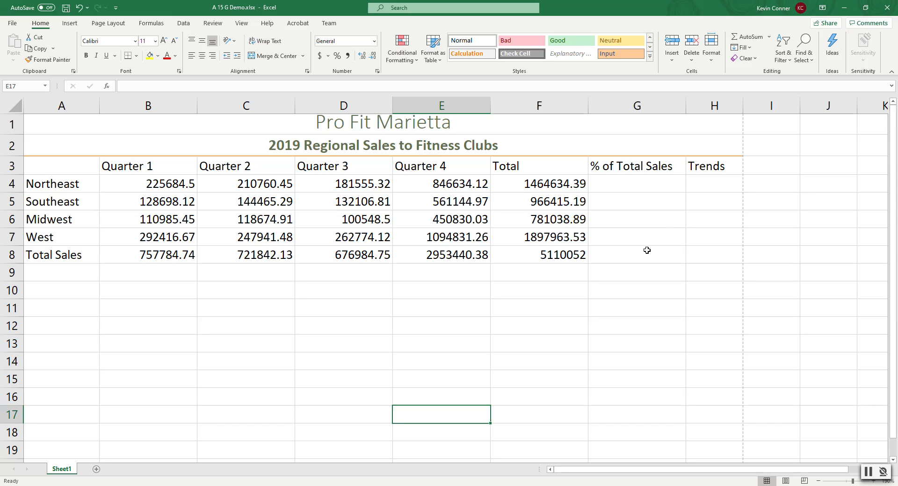
left_click(425, 295)
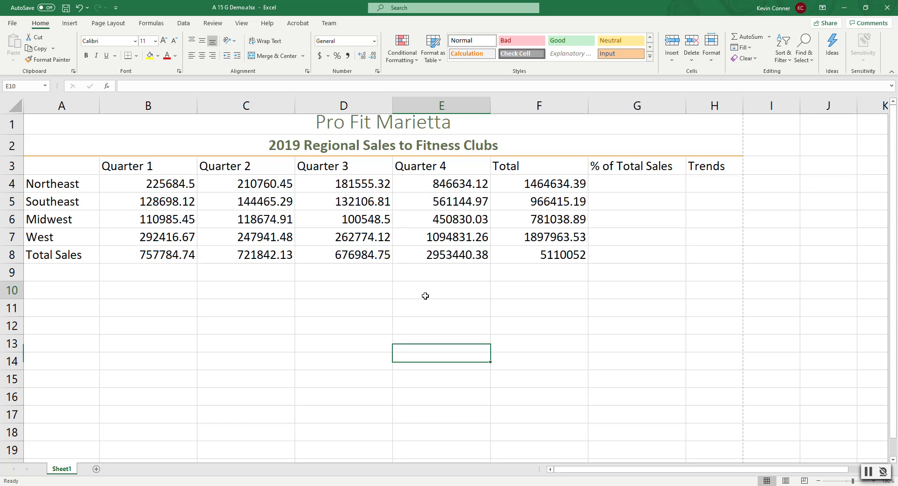
Try the Accounting number format on the Quarter 1 values in B4:B8 and undo it.
left_click_drag(138, 183, 262, 201)
left_click(135, 304)
left_click_drag(131, 184, 175, 250)
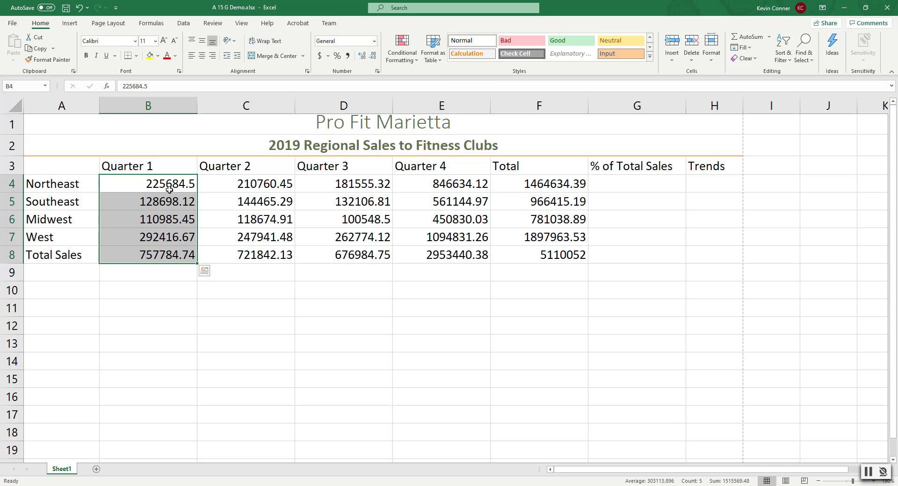
left_click(319, 55)
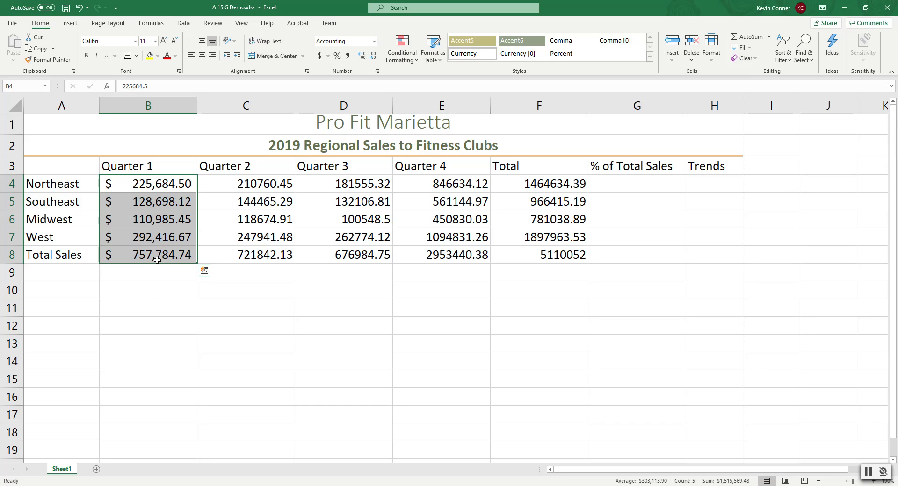
left_click(79, 7)
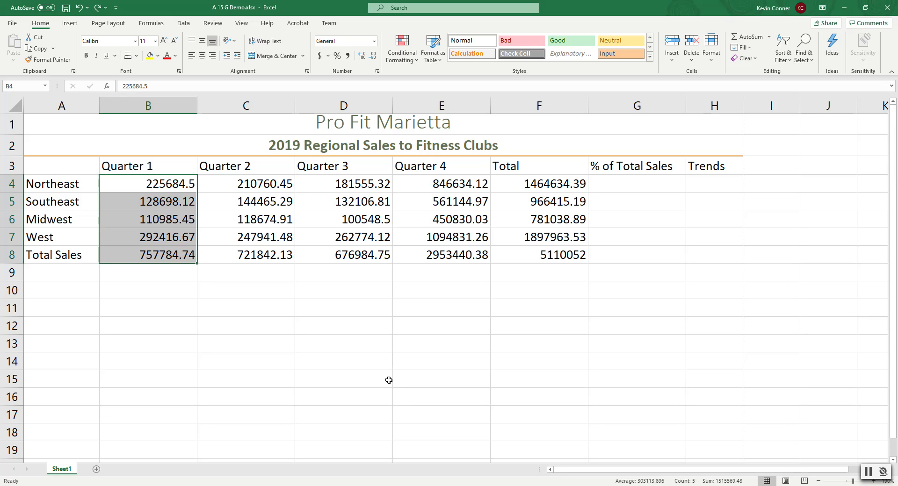
Try selecting the nonadjacent cells E6, B4, B7, E13 and J12 together, and clear the selection.
left_click(428, 225)
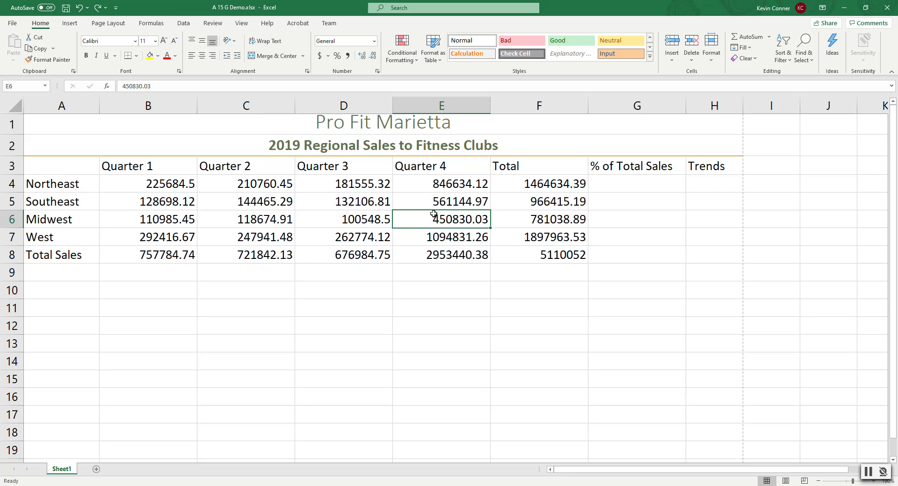
left_click(147, 188, "ctrl")
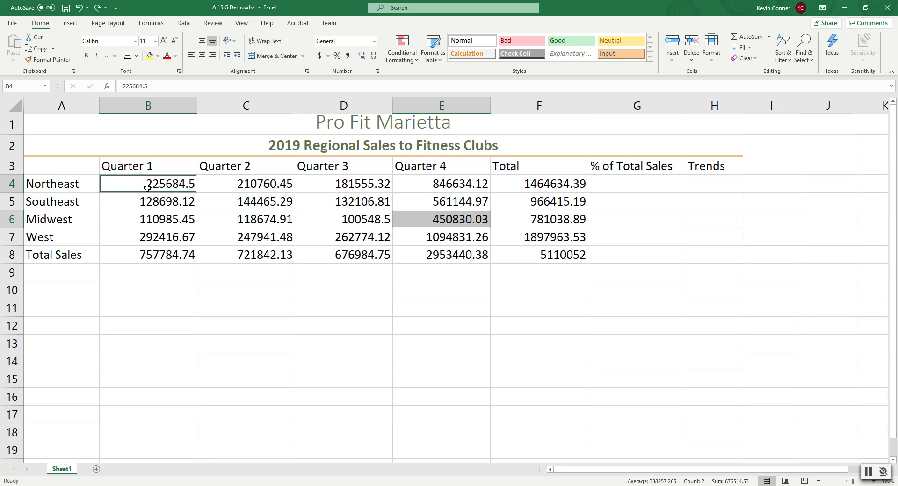
left_click(481, 317)
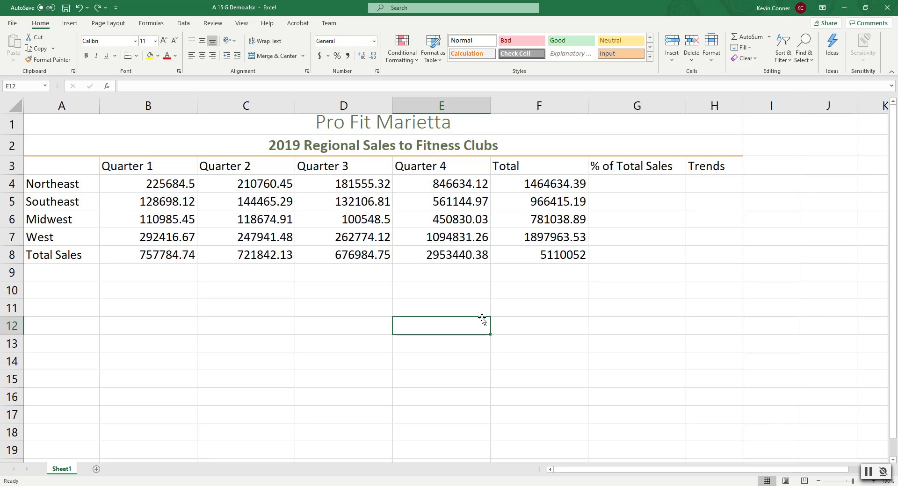
left_click(440, 221)
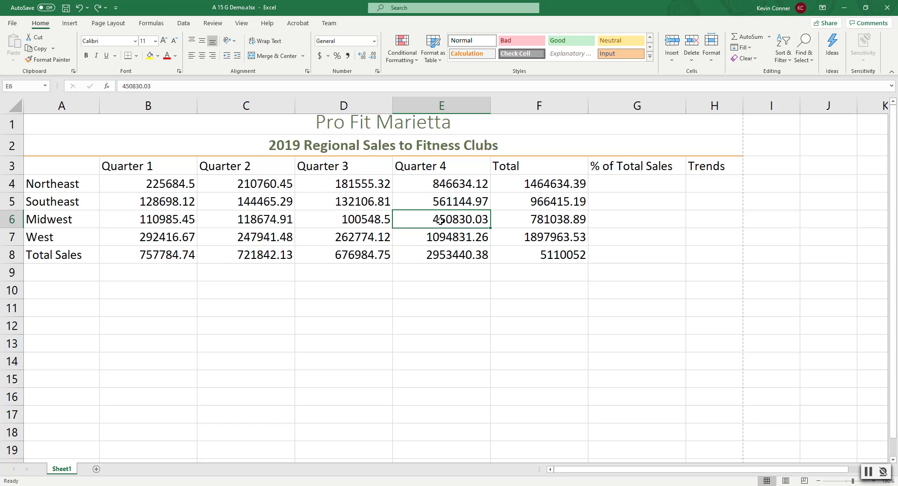
left_click(149, 184, "ctrl")
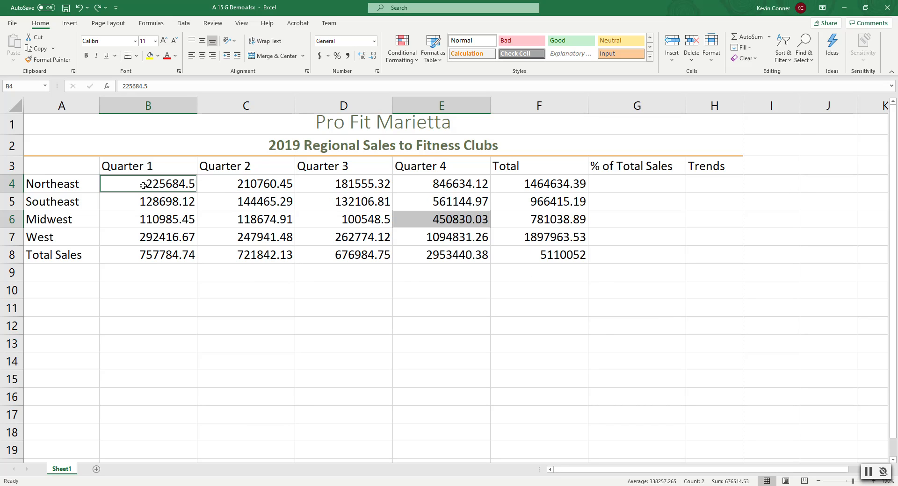
left_click(160, 239, "ctrl")
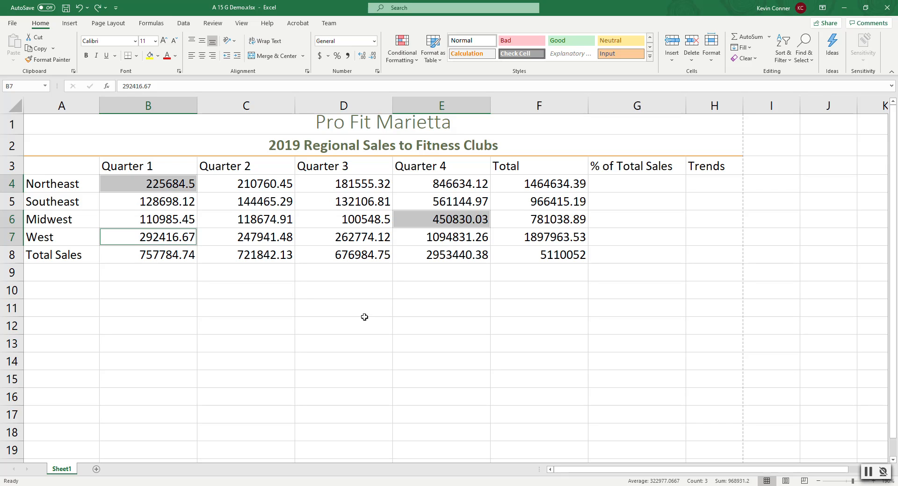
left_click(434, 337, "ctrl")
left_click(810, 324, "ctrl")
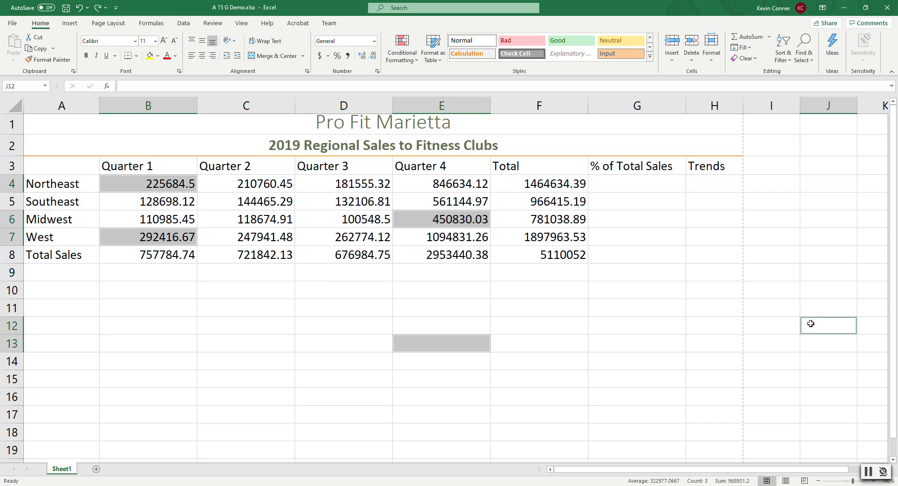
left_click(624, 330)
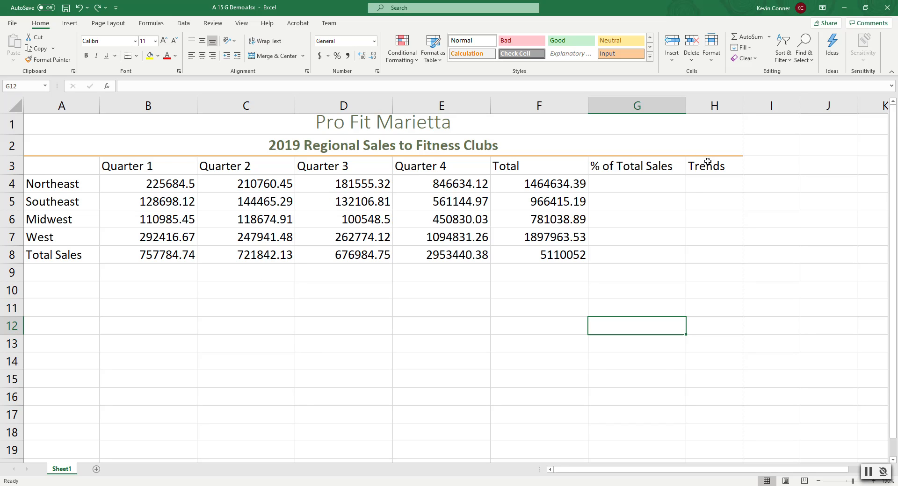
left_click_drag(119, 168, 707, 166)
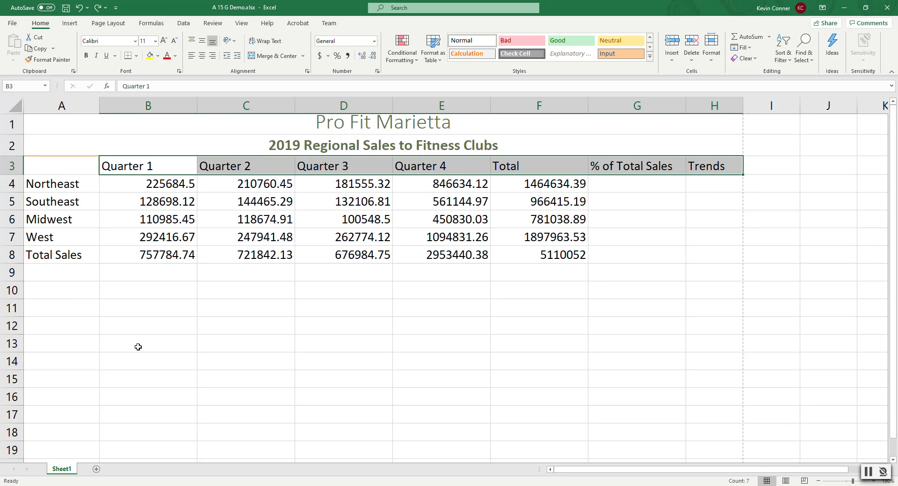
left_click(54, 184)
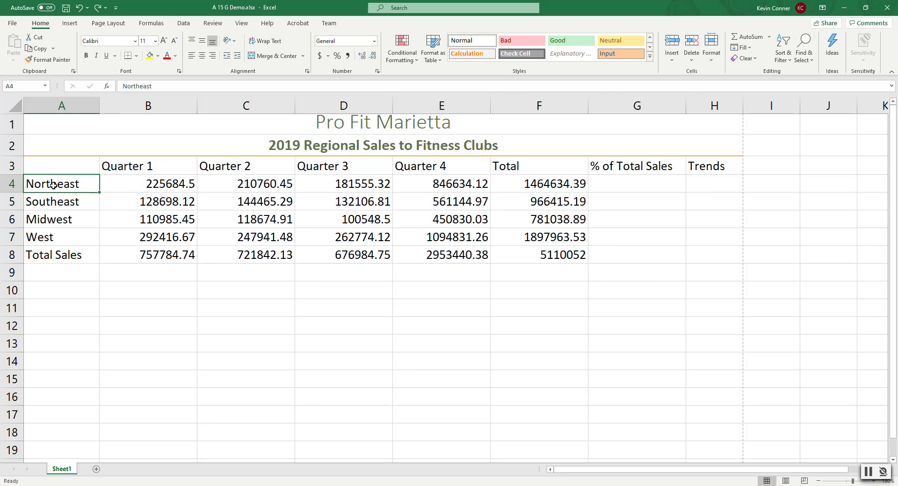
left_click_drag(53, 186, 55, 253)
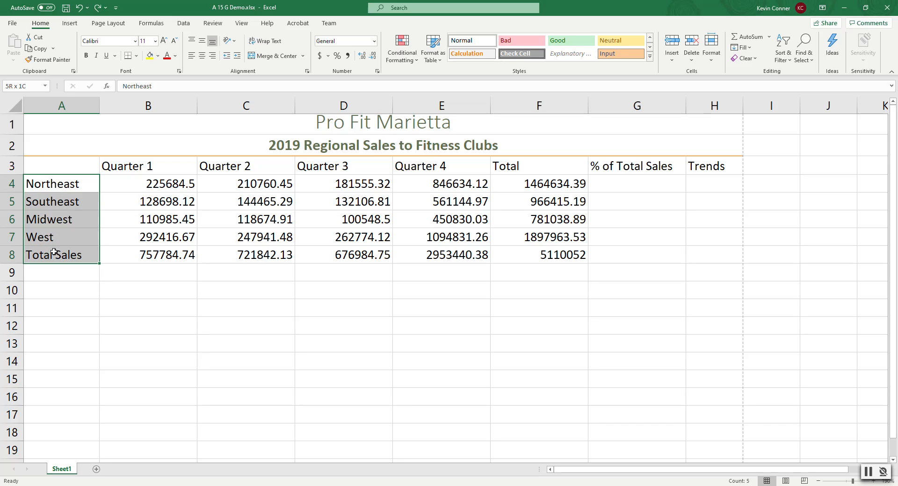
left_click(181, 357)
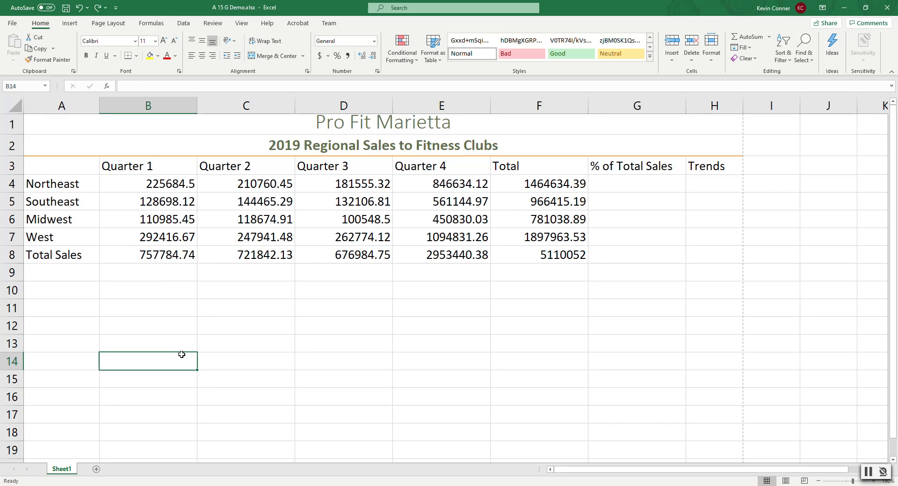
Apply the Heading 4 cell style to the column titles in B3:H3 and the row titles in A4:A8 together.
left_click(147, 167)
left_click_drag(148, 168, 704, 169)
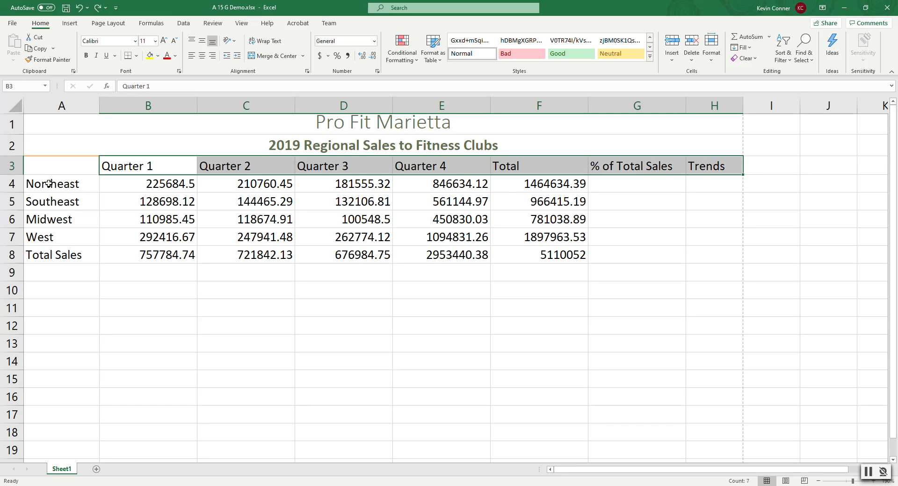
left_click_drag(47, 185, 43, 251)
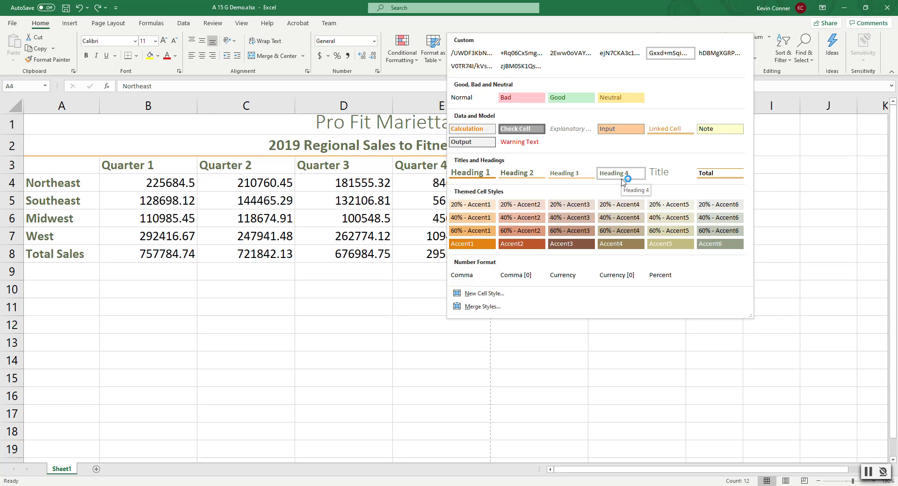
left_click(622, 179)
left_click(636, 301)
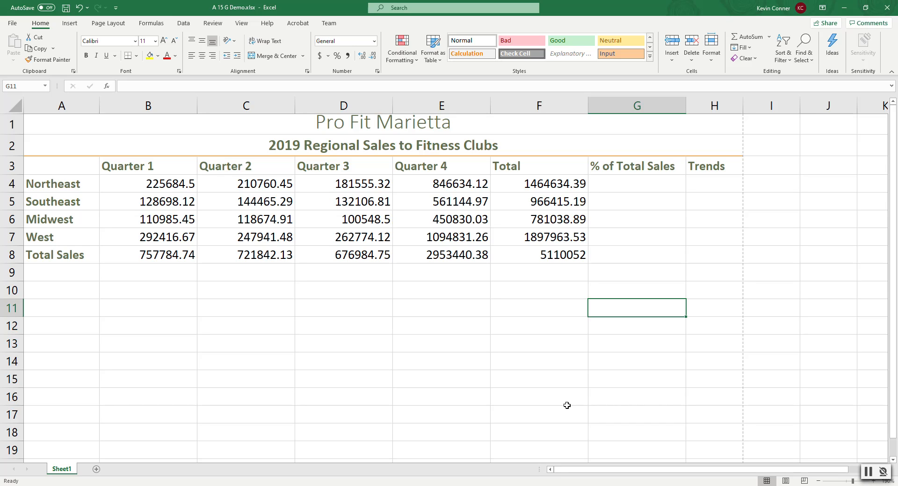
Apply the Accounting number format to all sales figures in B4:F8.
left_click_drag(152, 182, 558, 254)
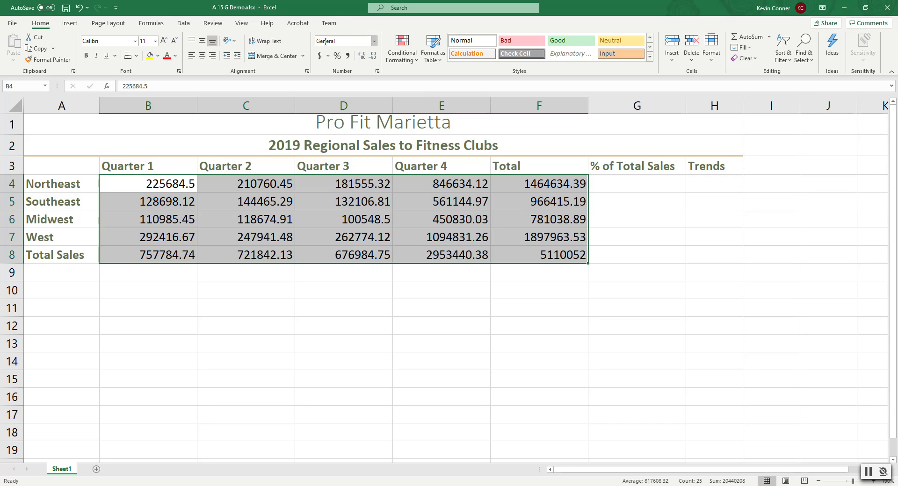
left_click(374, 42)
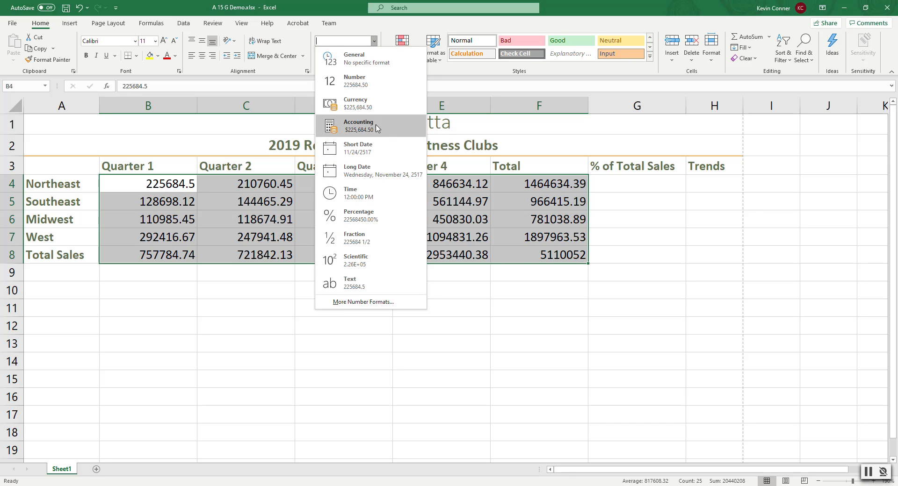
left_click(732, 310)
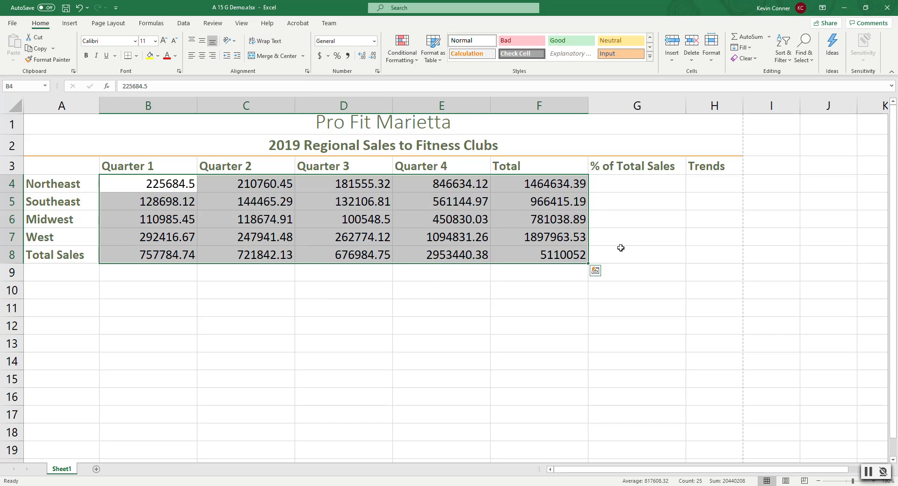
left_click(328, 56)
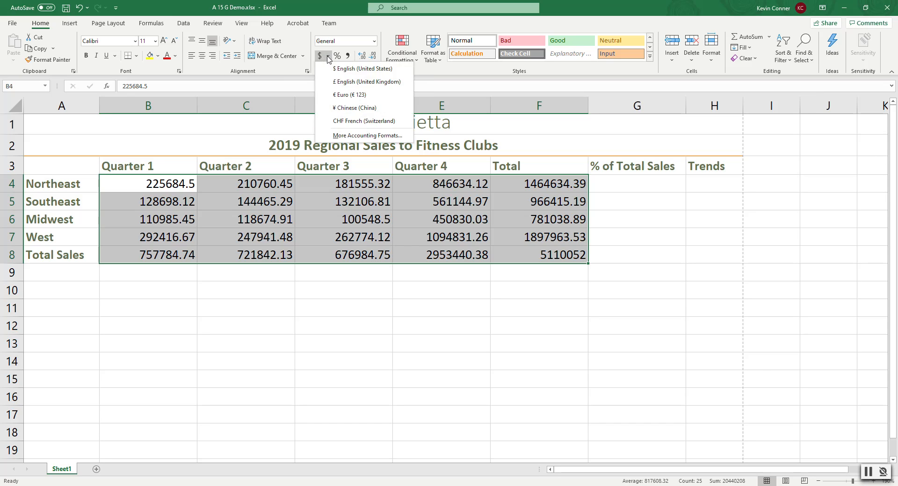
left_click(373, 42)
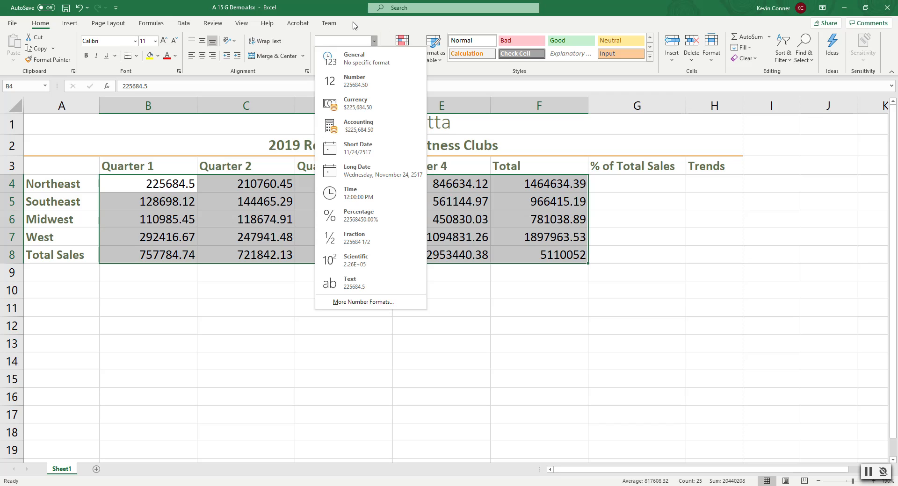
left_click(338, 7)
left_click(320, 56)
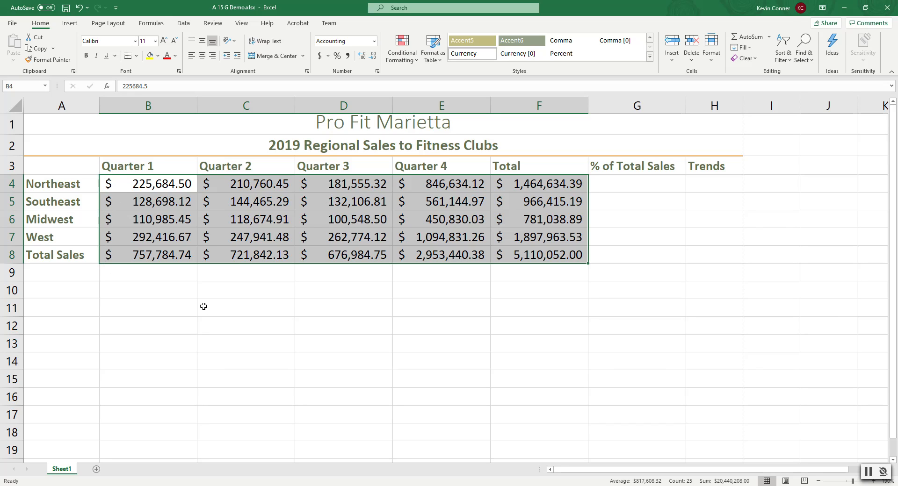
Switch the sales figures in B4:F8 to the Currency format and back to Accounting for comparison.
left_click(376, 43)
left_click(372, 103)
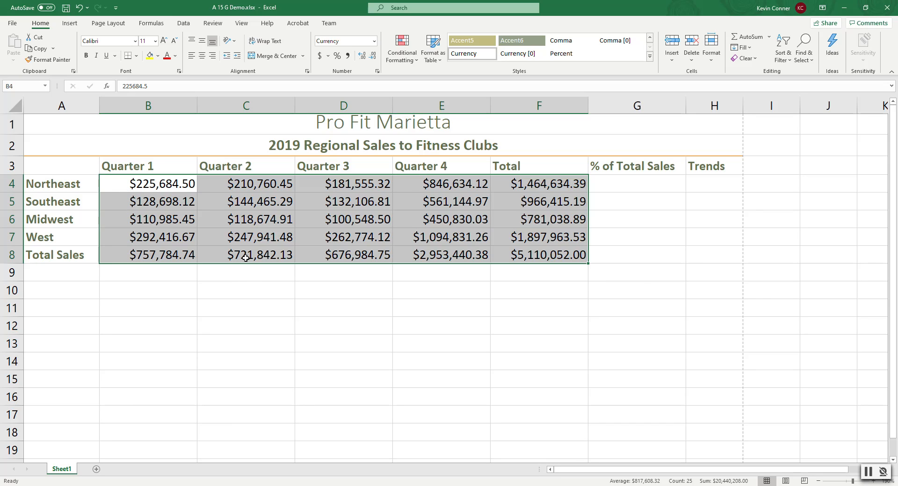
left_click(320, 57)
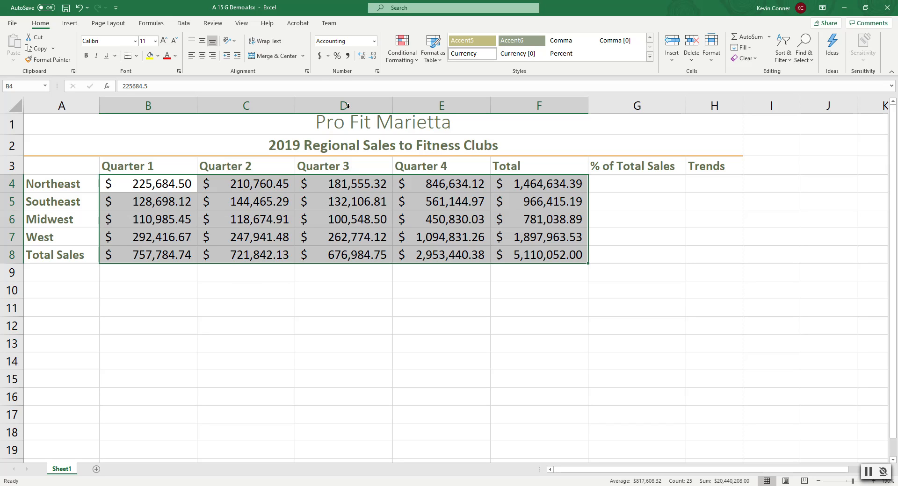
Undo the number format changes made to the sales figures in B4:F8.
left_click(458, 327)
left_click_drag(159, 181, 472, 260)
left_click(81, 8)
left_click(80, 8)
left_click(80, 8)
left_click(430, 320)
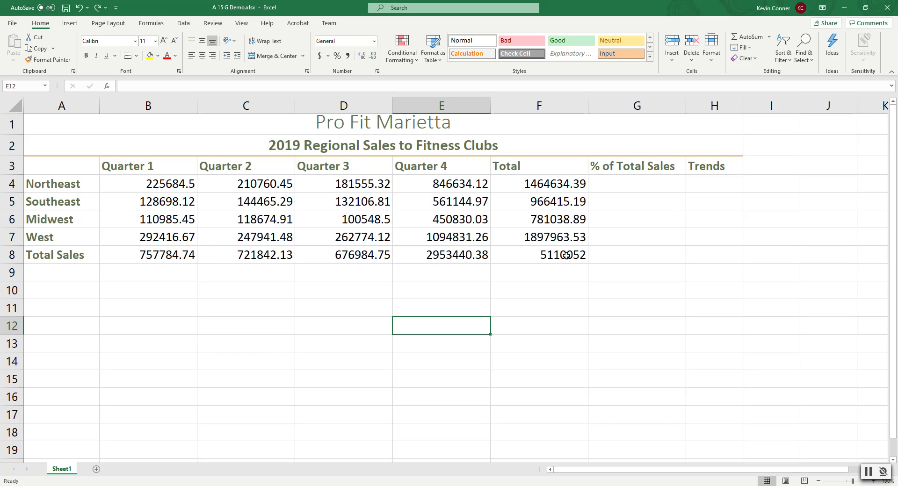
Apply the Accounting number format to B4:F4 and B8:F8, and the Comma style to B5:F7.
left_click_drag(120, 186, 503, 182)
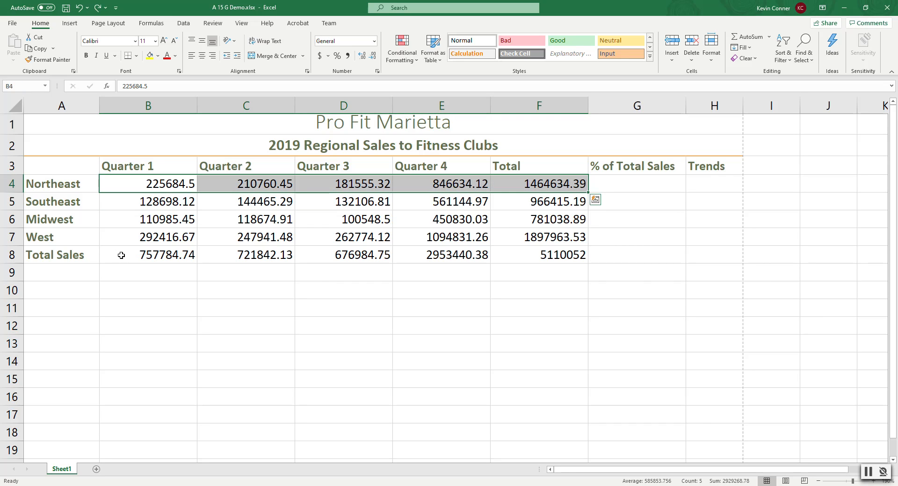
left_click_drag(121, 255, 536, 259)
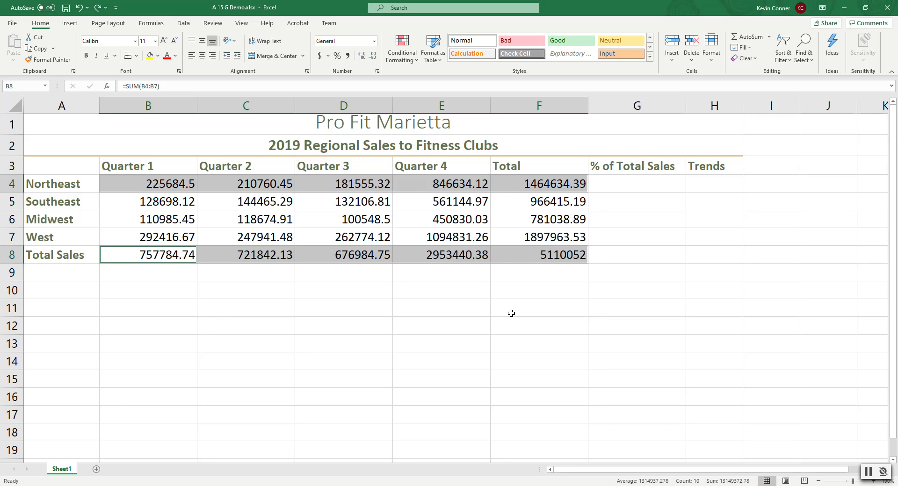
left_click(320, 56)
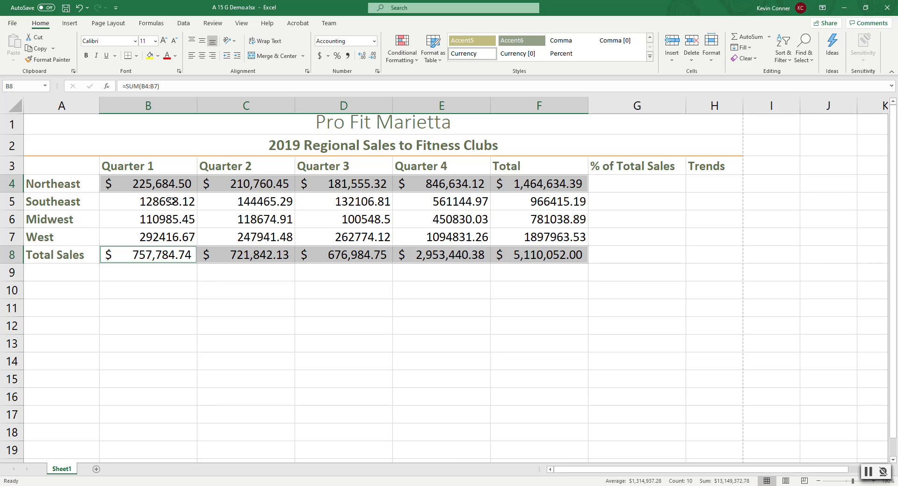
left_click_drag(151, 200, 524, 237)
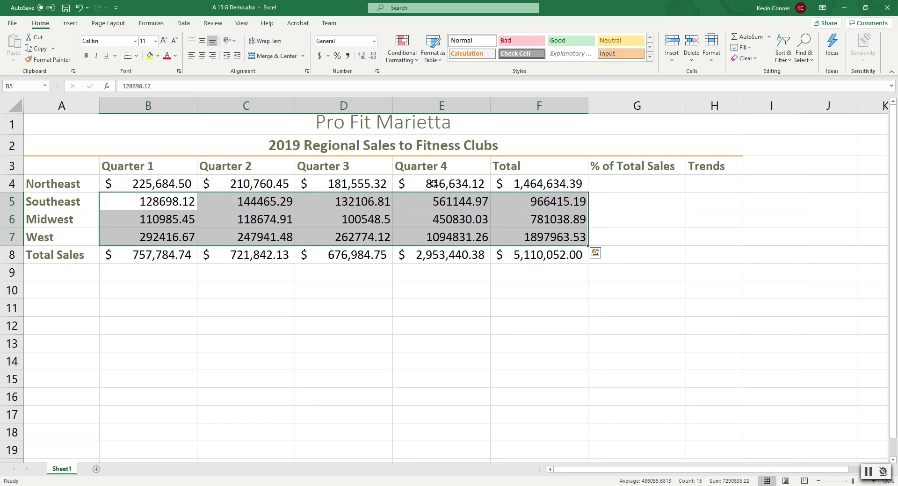
left_click(348, 56)
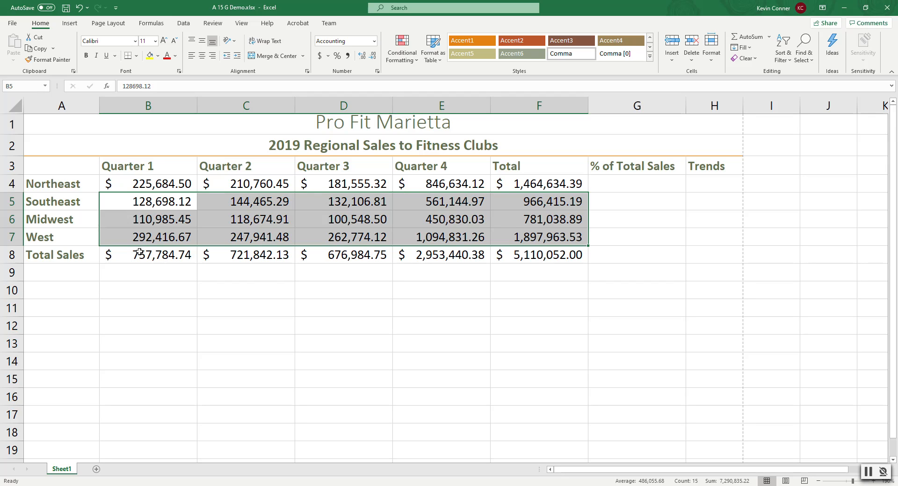
Apply the Total cell style to the total sales figures in B8:F8.
left_click(121, 253)
left_click_drag(121, 253, 543, 255)
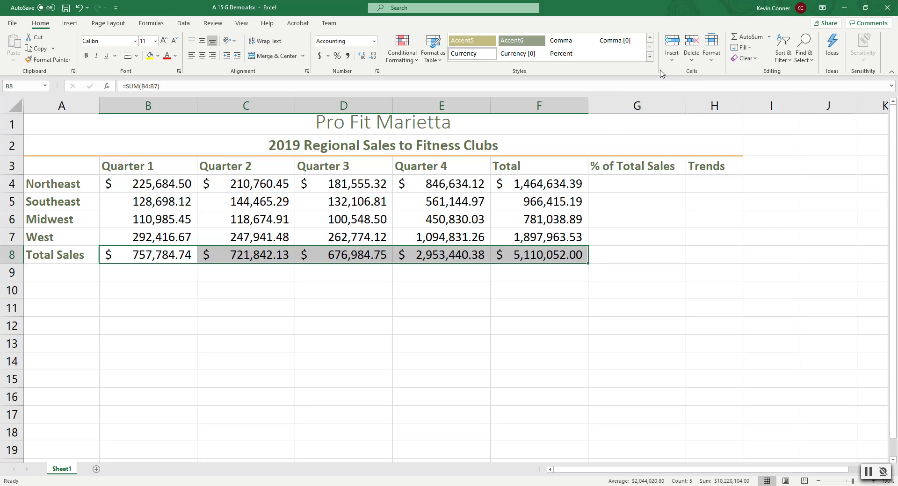
left_click(649, 58)
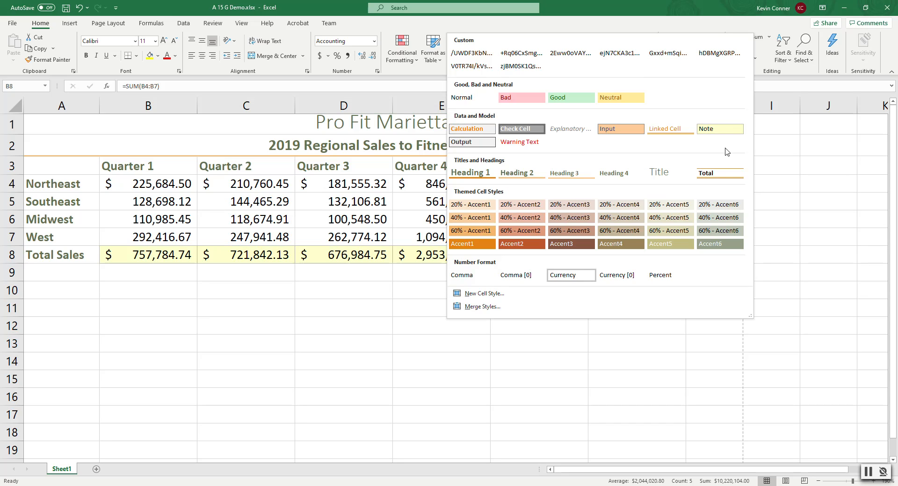
left_click(719, 177)
left_click(533, 308)
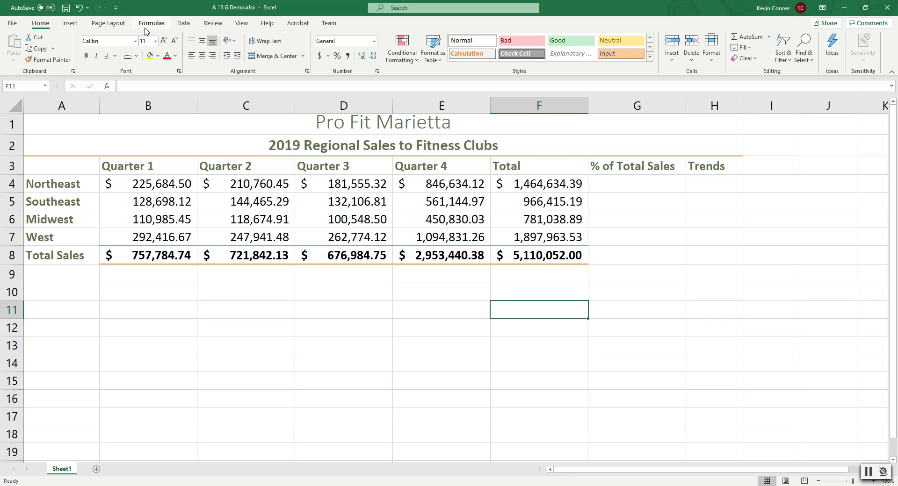
Examine the regional sales figures in B4:E7 together with their quarter headings and region labels as source data for a chart.
left_click(70, 29)
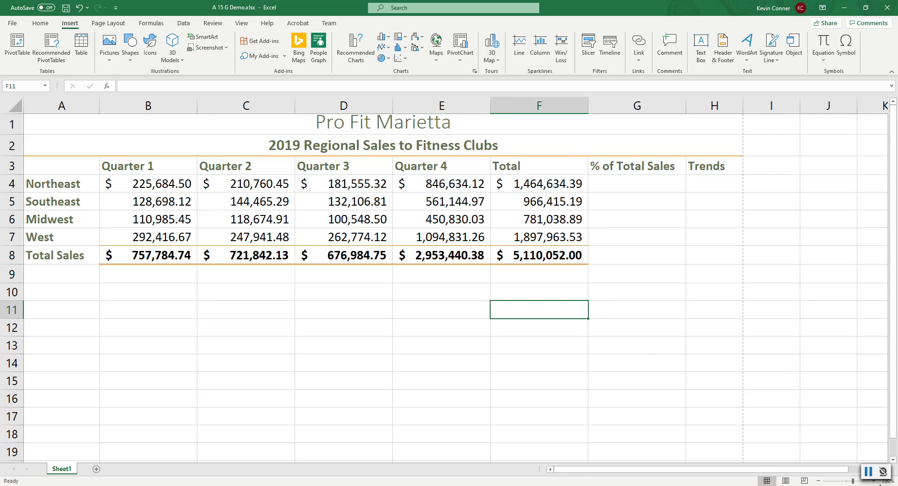
left_click(868, 472)
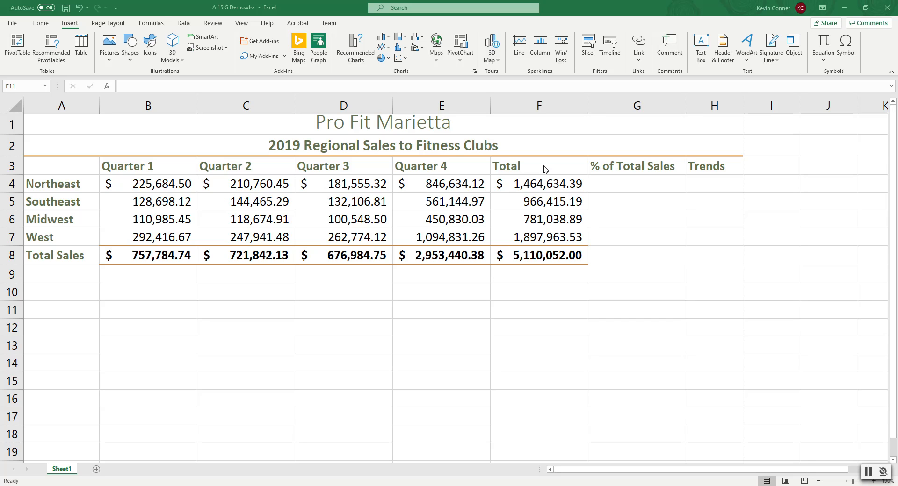
left_click_drag(150, 184, 425, 238)
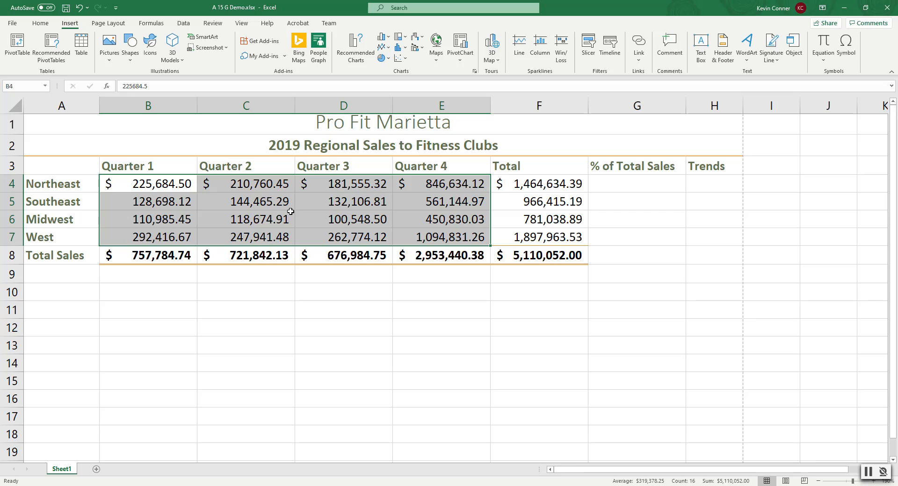
left_click(126, 167)
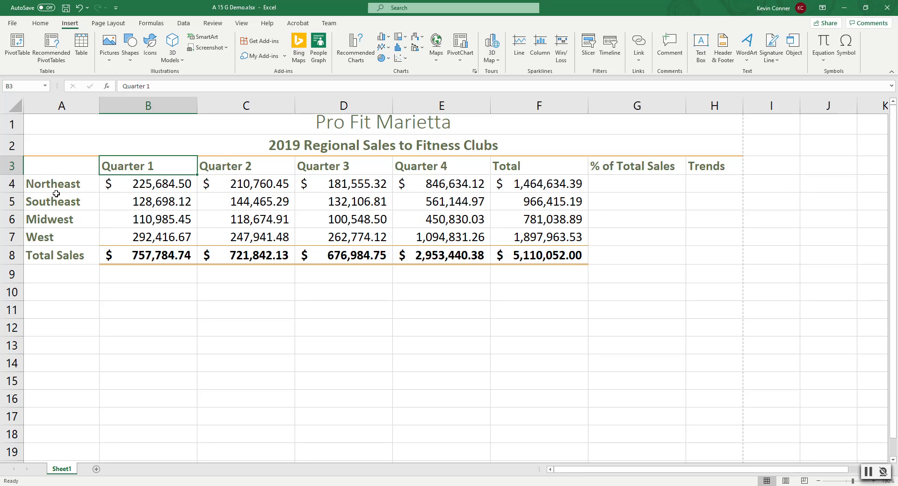
left_click(42, 186)
left_click(126, 171)
key("ctrl+space")
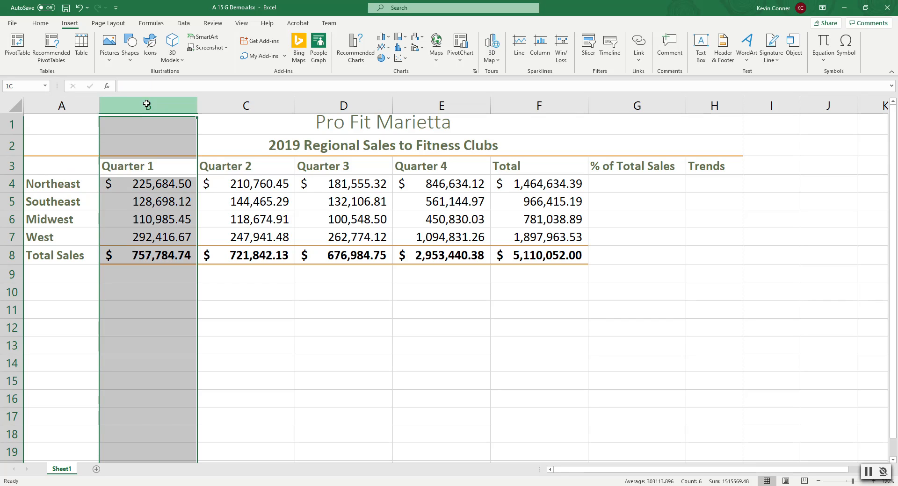
left_click(139, 163)
left_click(65, 184)
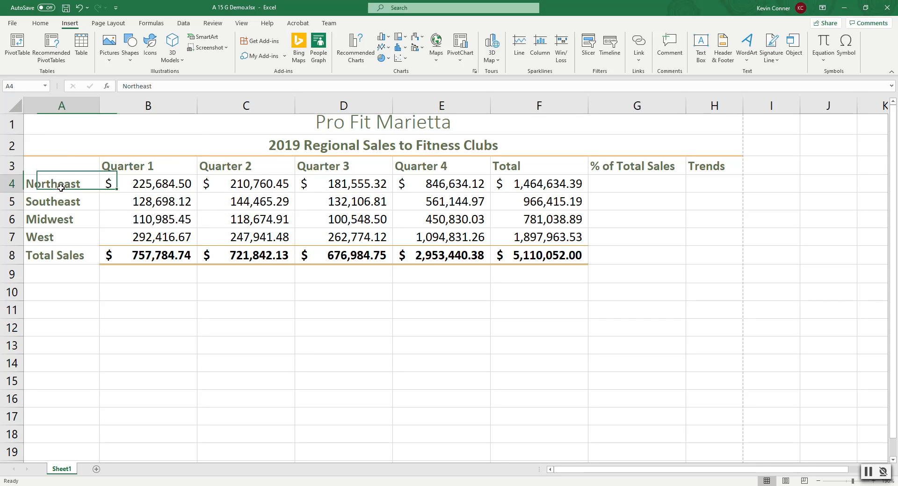
left_click(127, 166)
left_click(232, 164)
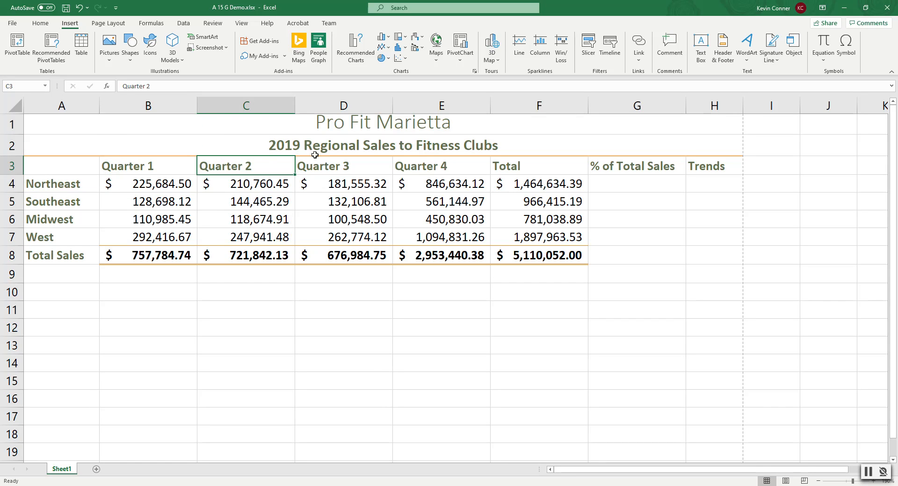
left_click(329, 163)
left_click(418, 168)
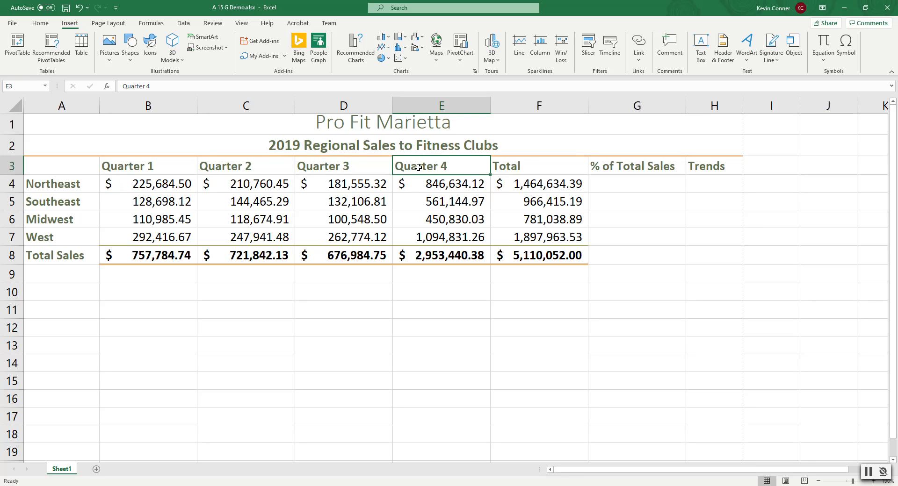
Insert the recommended Clustered Column chart from the quarterly regional sales data in A3:E7.
left_click(52, 165)
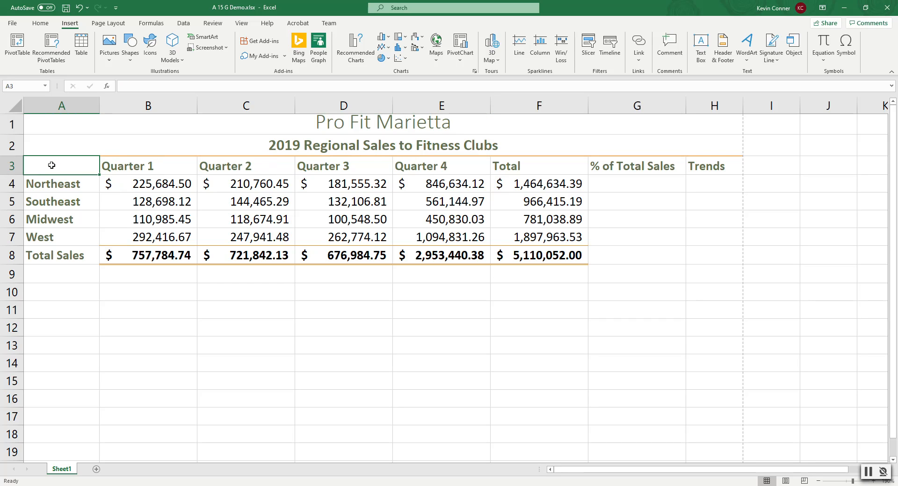
left_click_drag(52, 165, 463, 240)
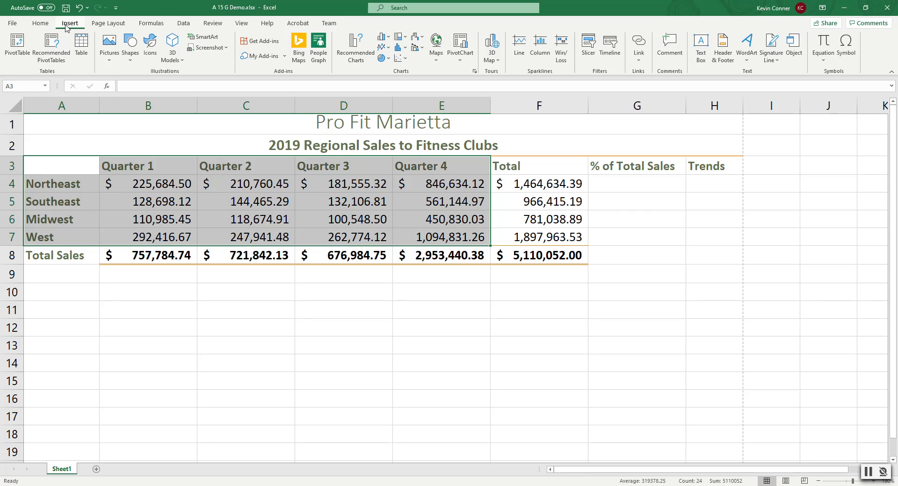
left_click(356, 54)
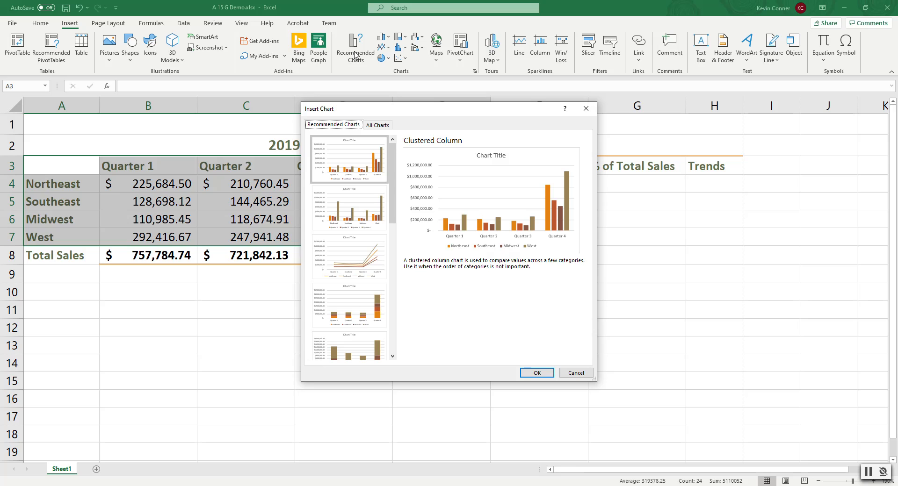
scroll(372, 259, "down", 5)
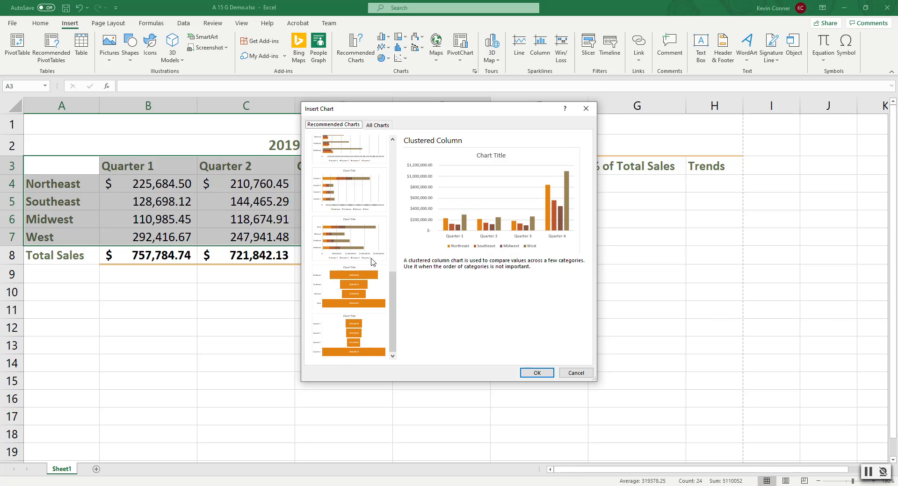
scroll(372, 261, "up", 5)
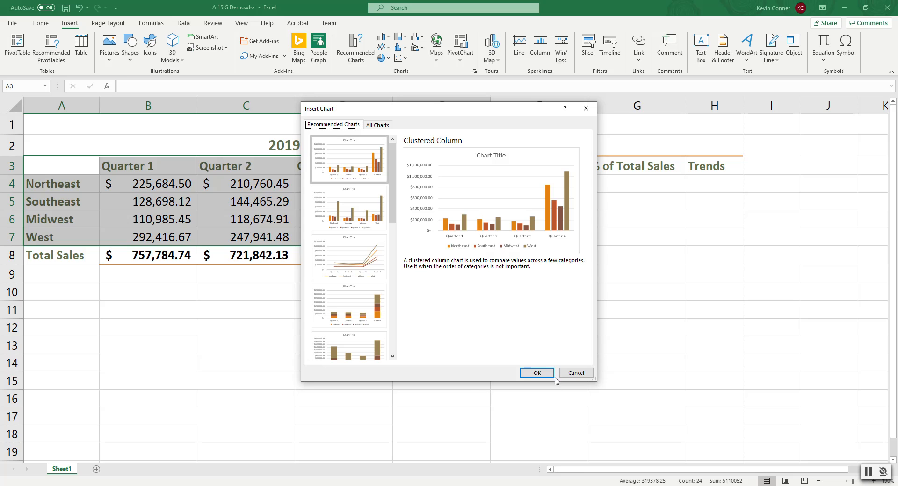
left_click(537, 374)
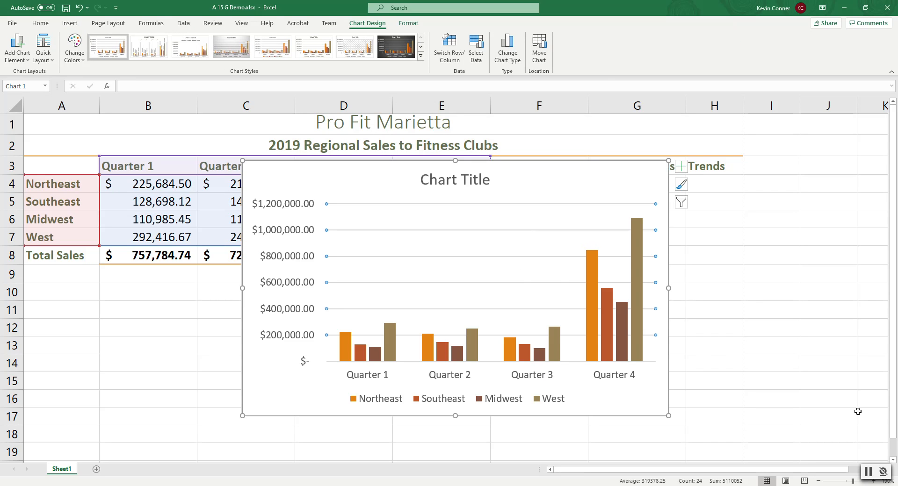
Move the chart below the sales table to start at A9 and enlarge it to span columns A to H, down to row 23.
left_click(818, 482)
left_click(818, 481)
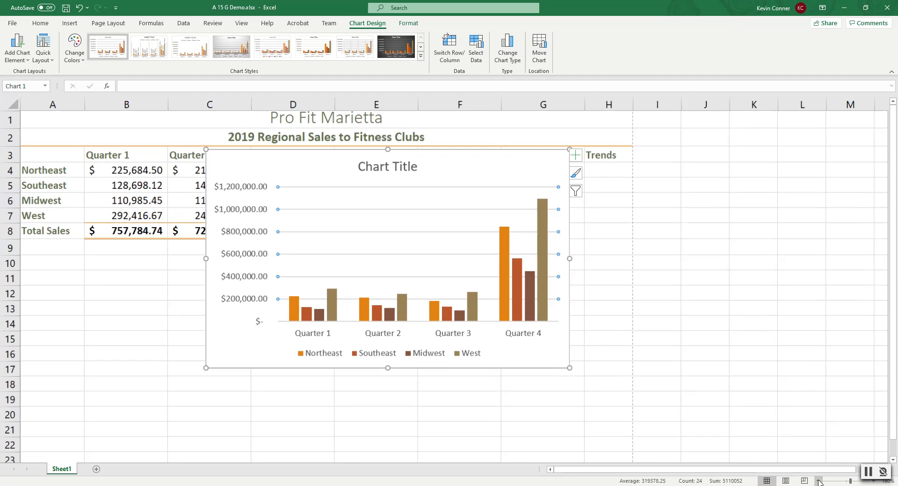
left_click(818, 481)
left_click(818, 481)
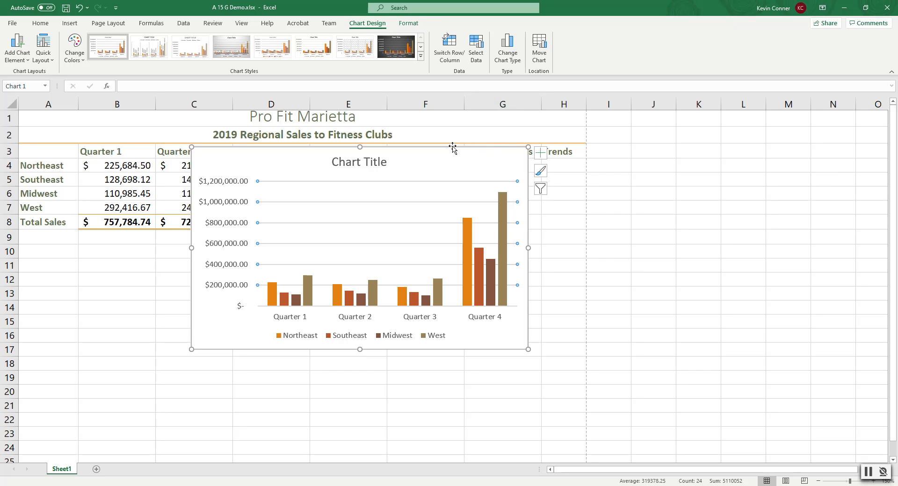
left_click_drag(453, 149, 282, 232)
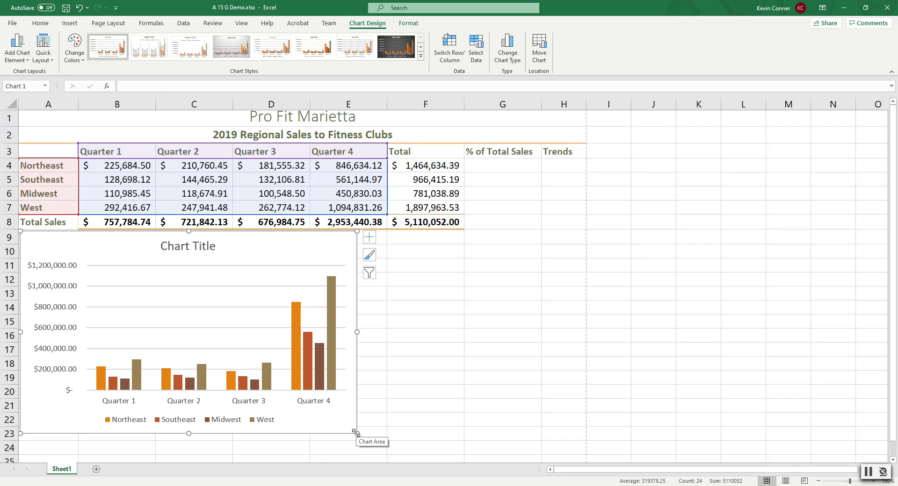
left_click_drag(354, 432, 584, 442)
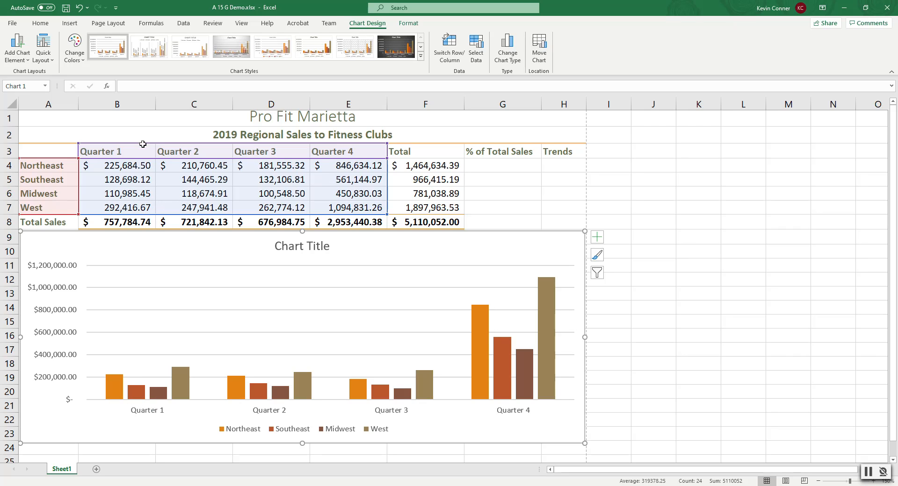
Review the Quarter 1 heading and each region's sales figure in B3:B7 against the chart.
left_click(111, 168)
left_click(108, 179)
left_click(108, 189)
left_click(108, 206)
left_click(116, 166)
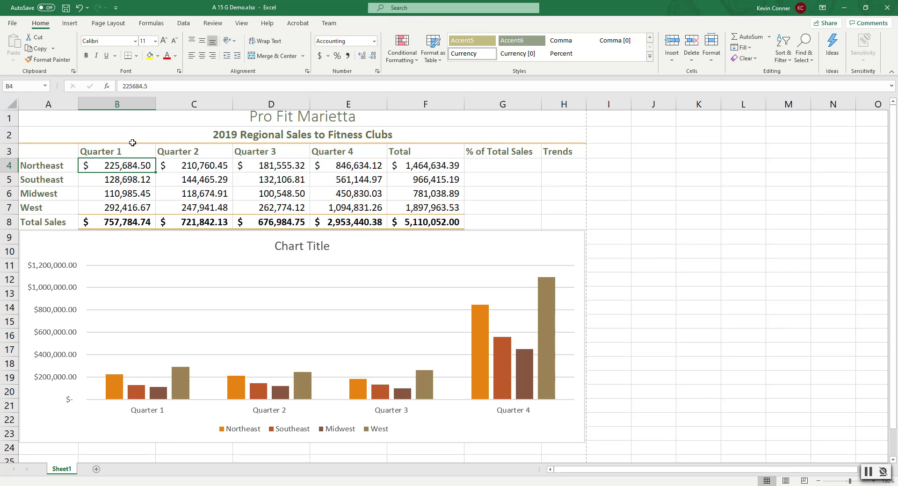
left_click(107, 151)
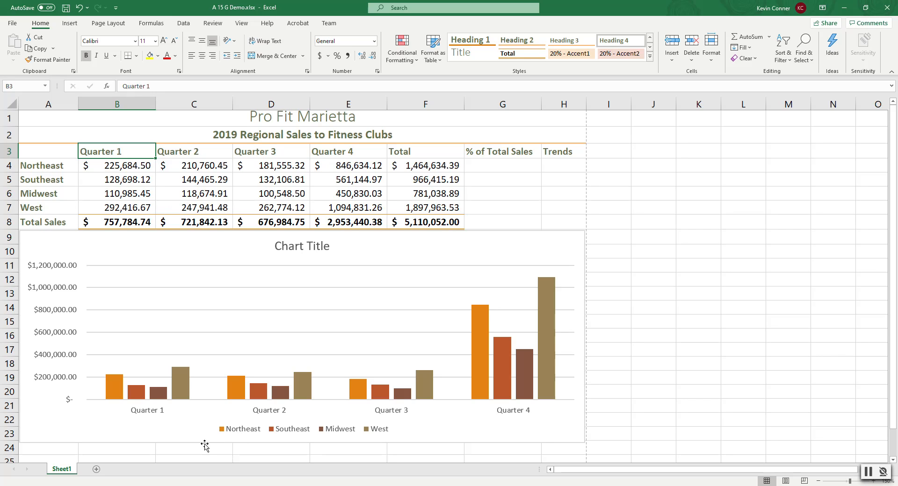
Examine the chart's Northeast, Southeast, Midwest and West columns, the quarter axis labels and the linked data ranges.
left_click(117, 390)
left_click(137, 395)
left_click(159, 395)
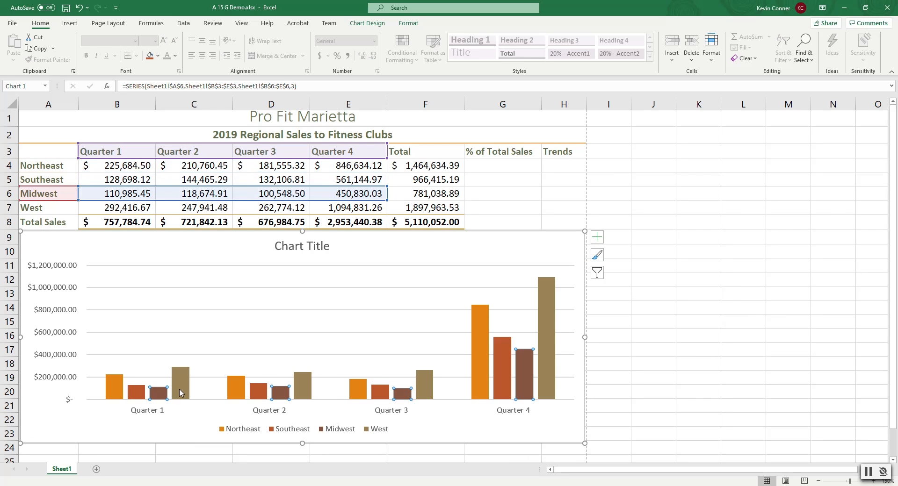
left_click(180, 393)
left_click(154, 398)
left_click(132, 397)
left_click(118, 392)
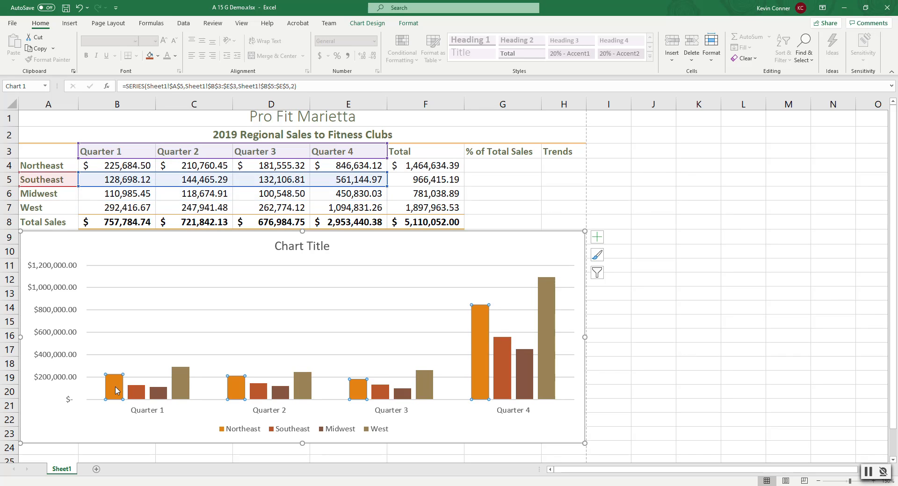
left_click(148, 412)
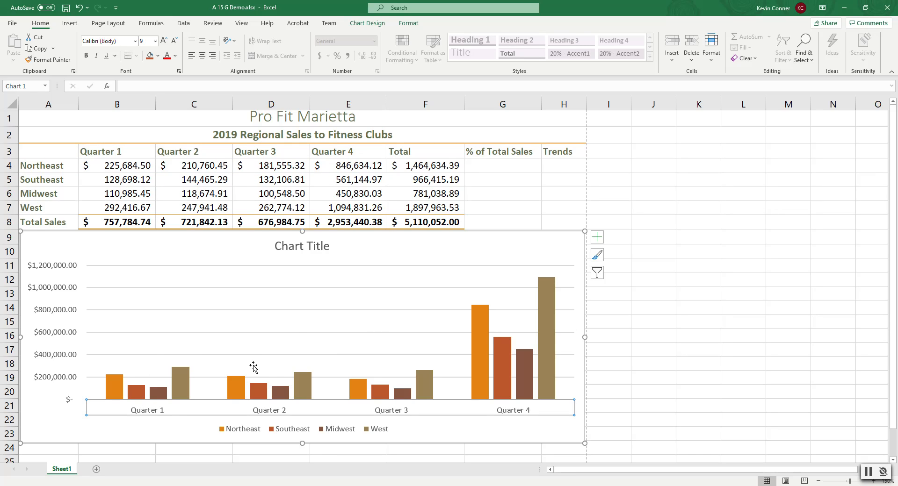
left_click(484, 234)
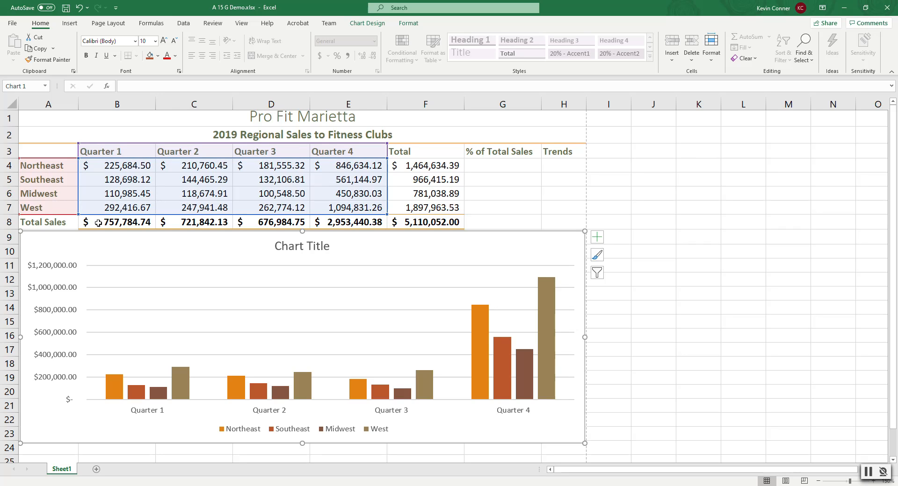
left_click(557, 318)
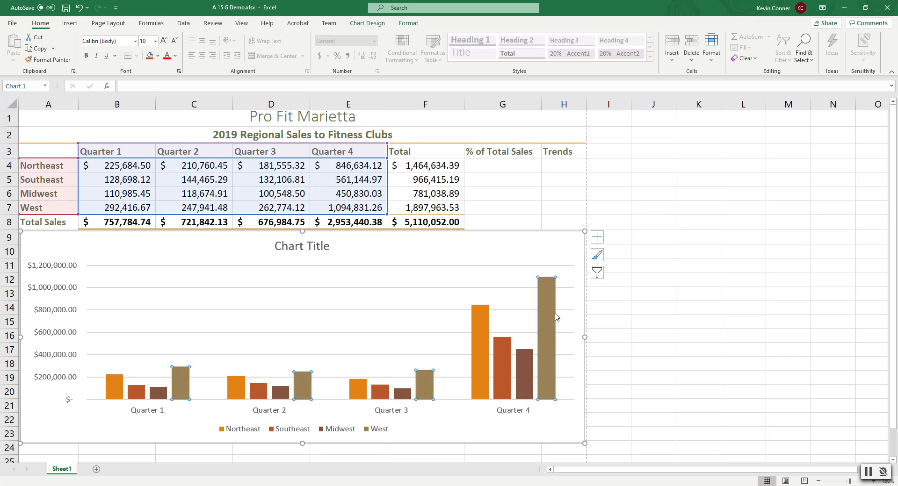
left_click(517, 233)
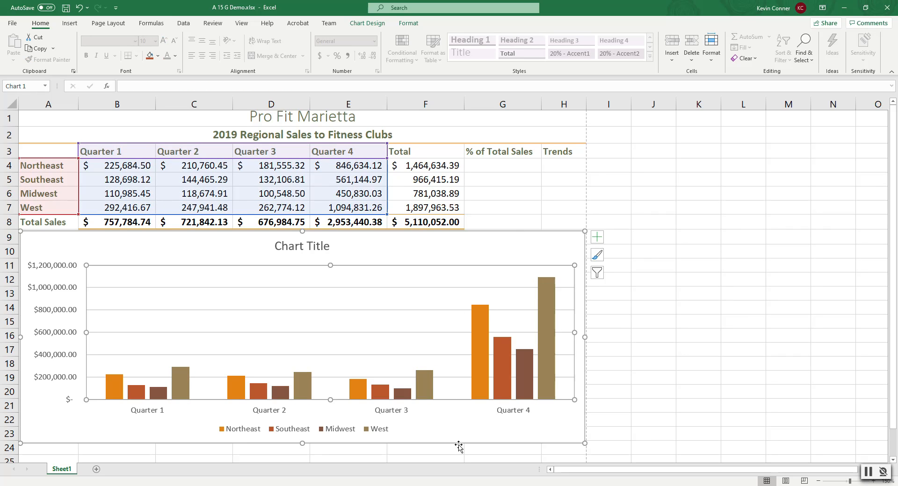
Switch the chart's rows and columns to group it by region, and apply the last available chart style, with shadowed columns.
left_click(719, 418)
left_click(546, 443)
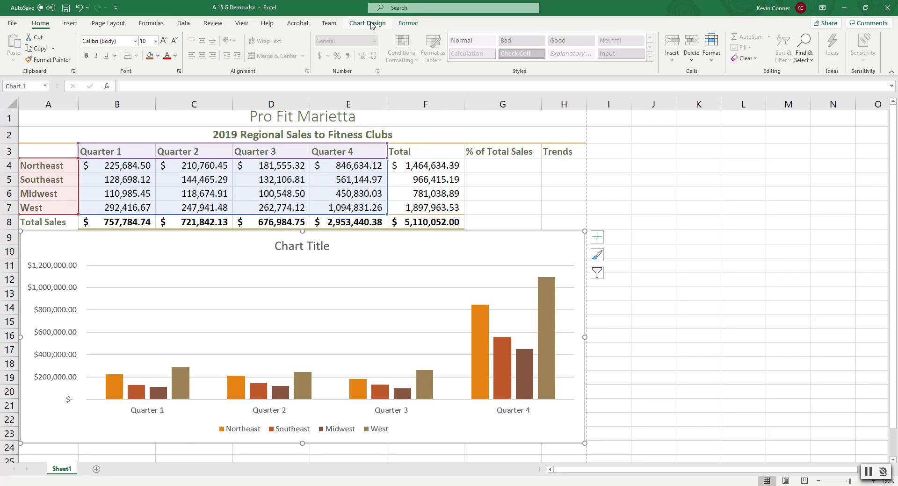
left_click(370, 24)
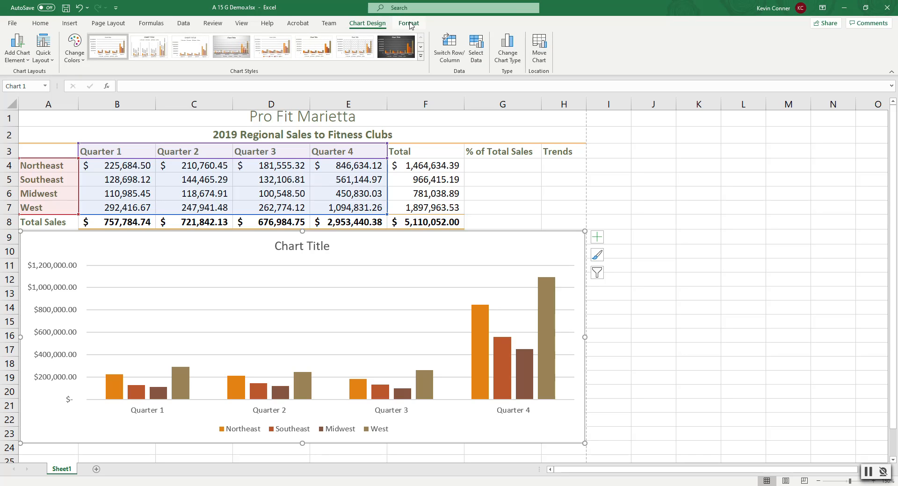
left_click(408, 24)
left_click(369, 24)
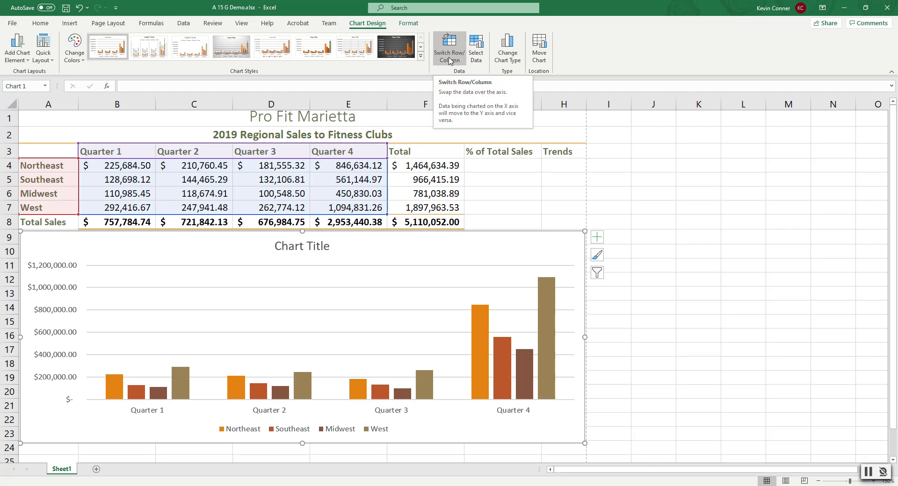
left_click(449, 61)
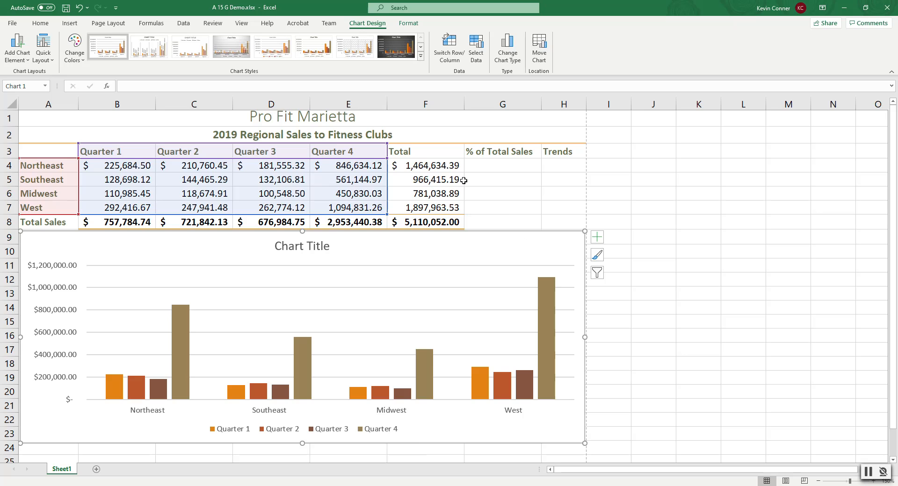
left_click(420, 57)
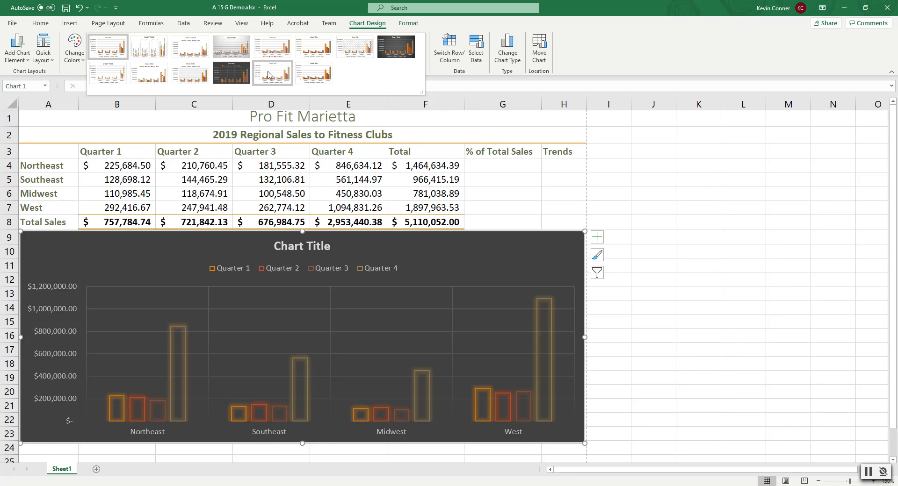
left_click(314, 77)
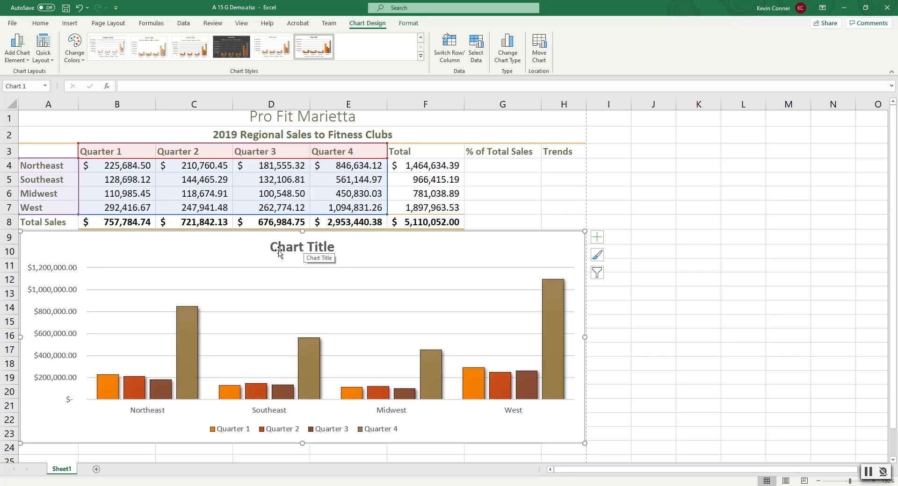
Replace the placeholder title of the chart with "Quarter Totals".
left_click(316, 251)
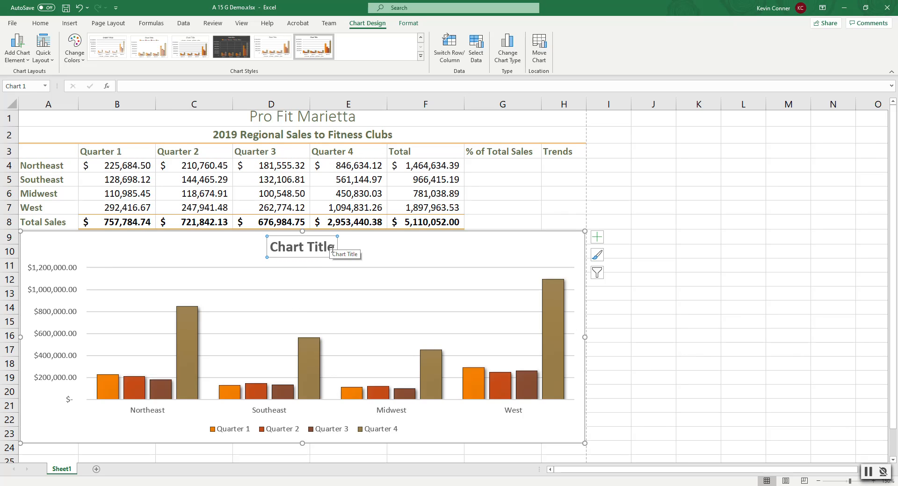
left_click(334, 248)
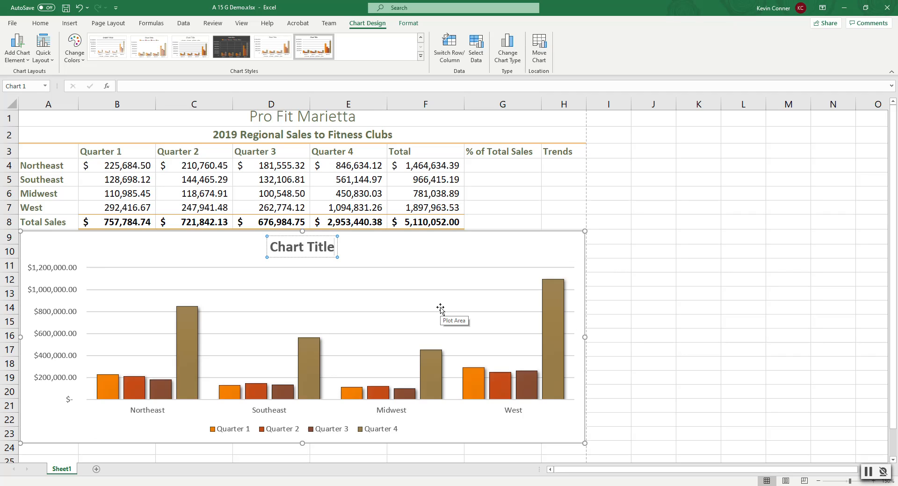
key("BackSpace")
key("BackSpace")
key("BackSpace")
key("BackSpace")
key("BackSpace")
key("BackSpace")
key("BackSpace")
key("BackSpace")
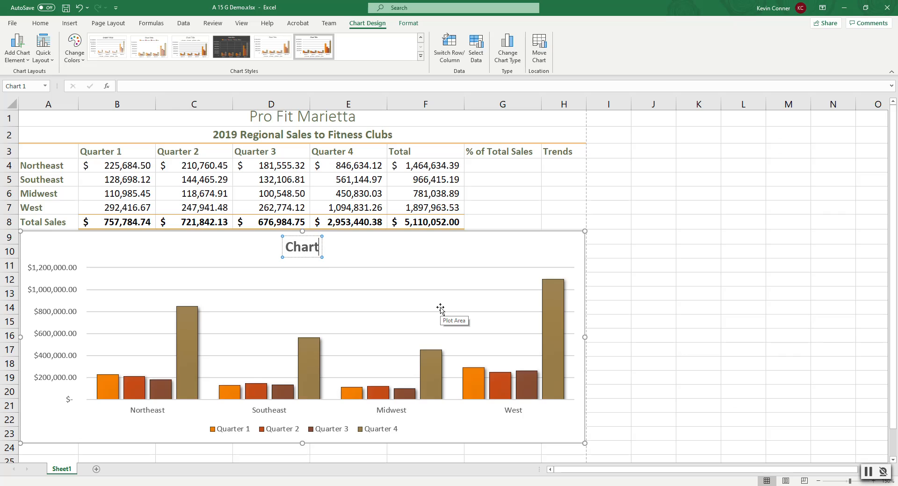
key("BackSpace")
key("BackSpace")
key("BackSpace")
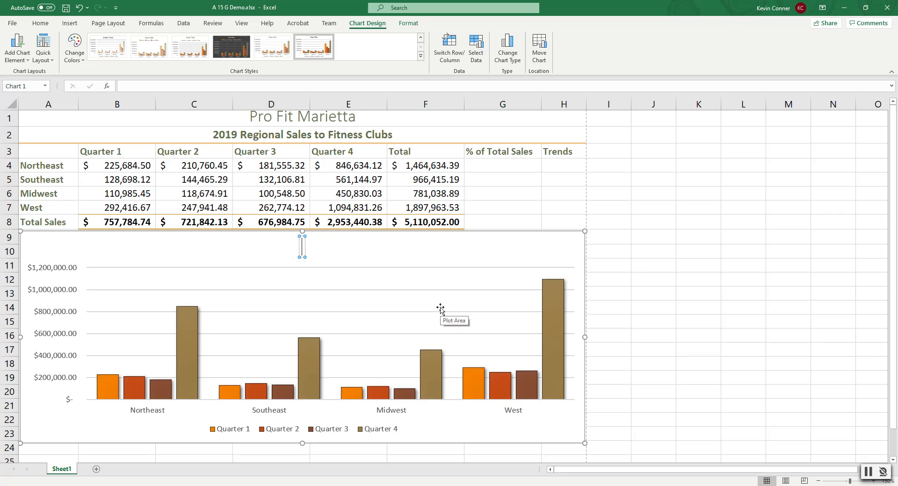
type("Quartwer")
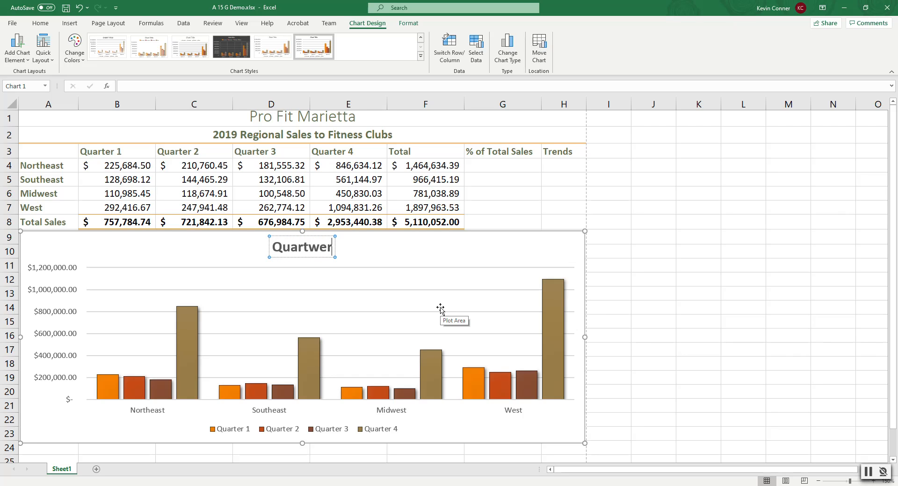
key("BackSpace")
key("BackSpace")
key("BackSpace")
type("er Totals")
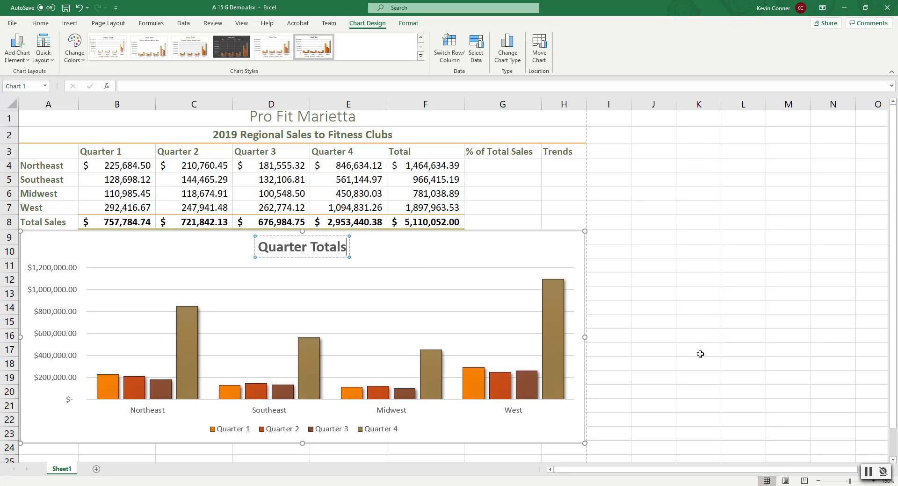
left_click(646, 269)
left_click(427, 260)
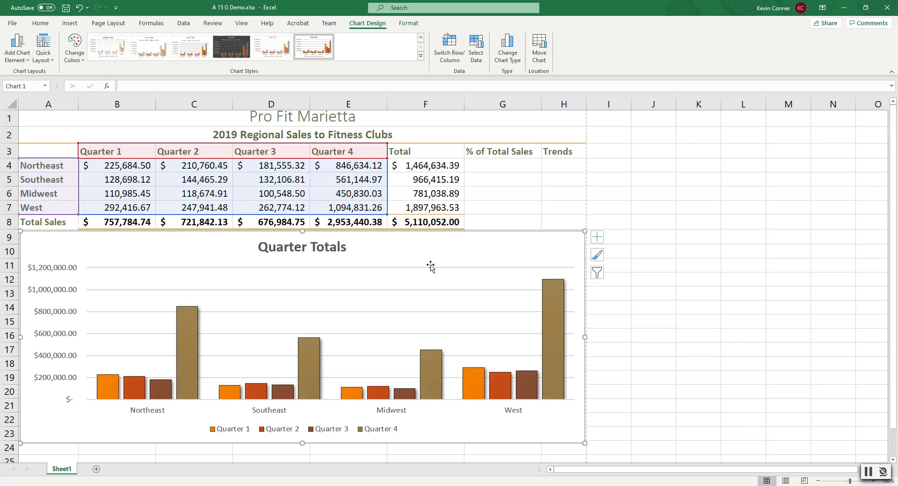
Check the quarterly sales range B3:E7 and delete the existing chart below the table.
left_click(141, 166)
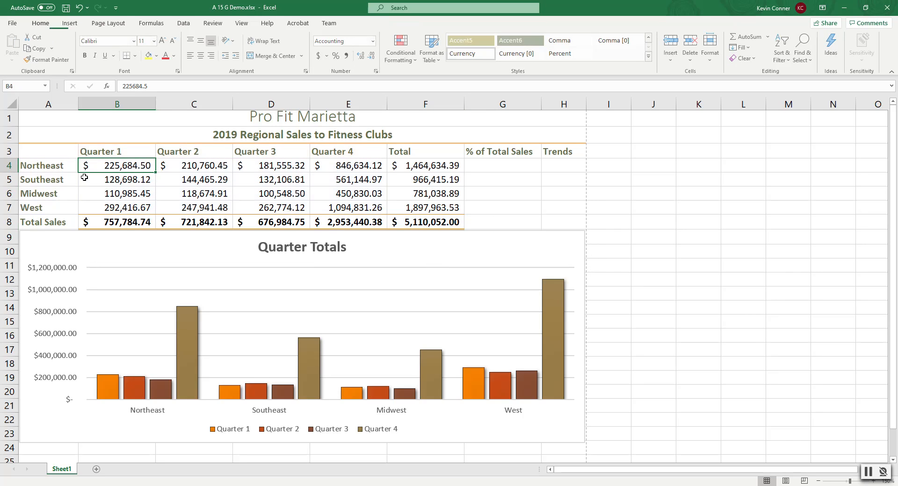
left_click_drag(106, 153, 326, 209)
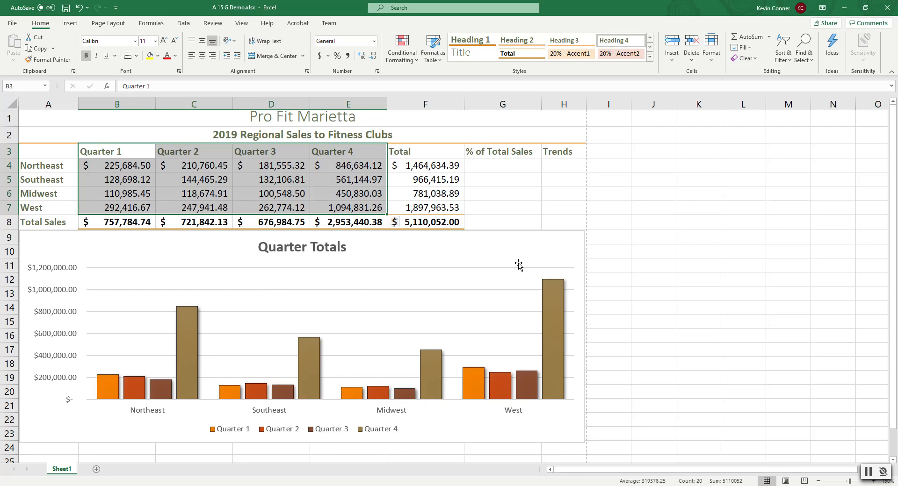
left_click(513, 236)
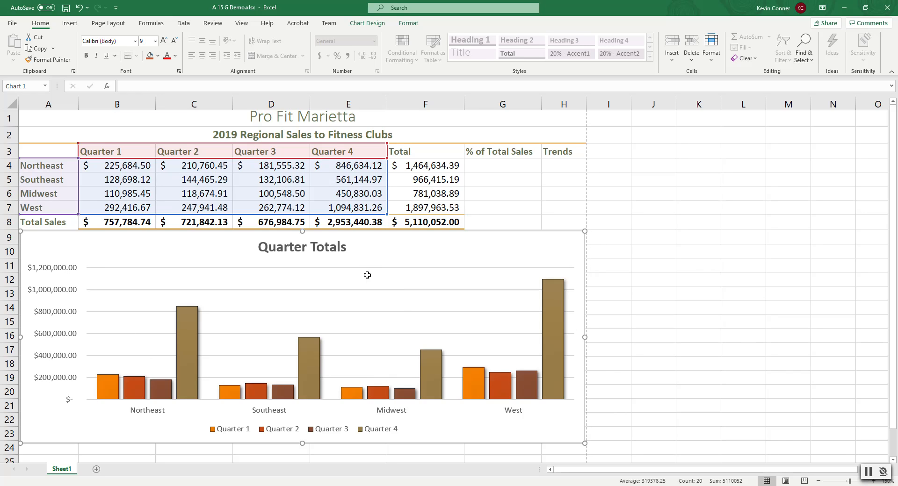
key("Delete")
left_click(367, 275)
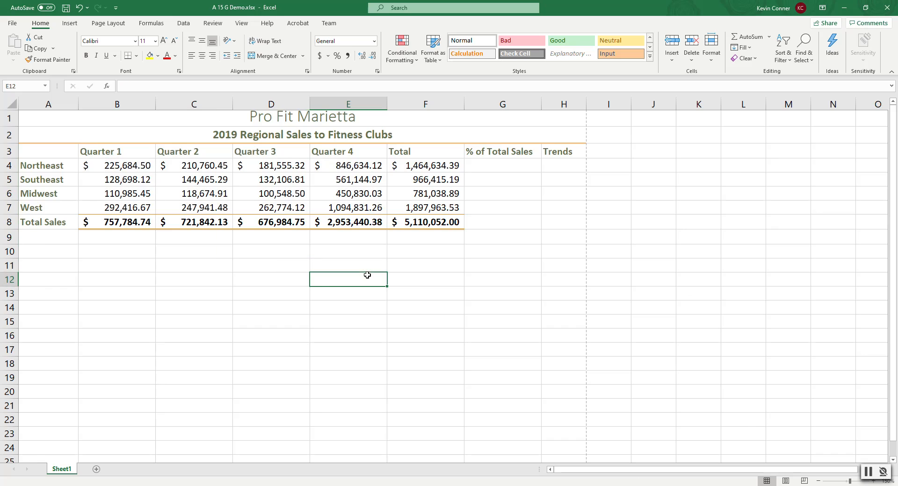
Insert the recommended Clustered Column chart grouped by region for the quarterly sales in A3:E7.
left_click_drag(45, 150, 349, 207)
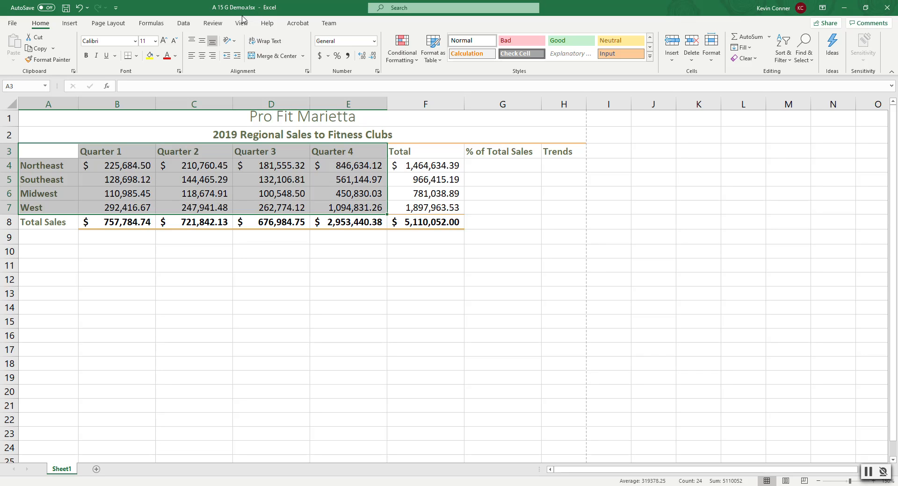
left_click(70, 24)
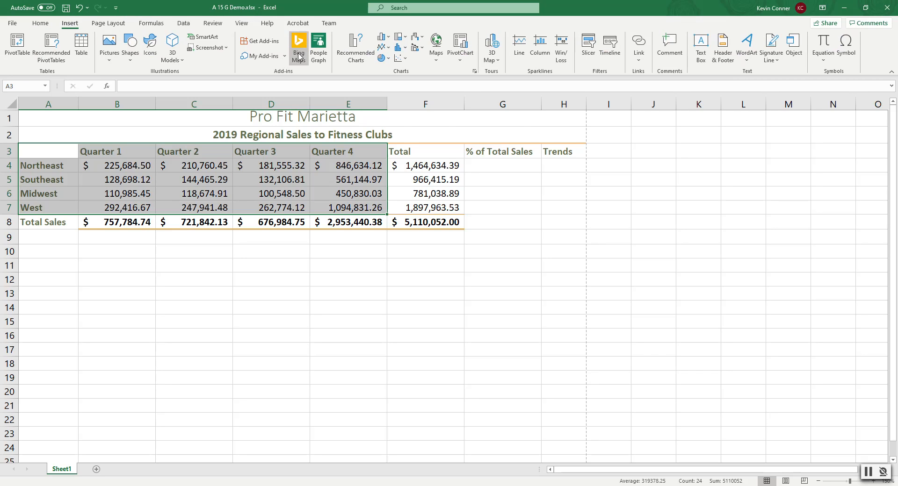
left_click(354, 55)
left_click(367, 215)
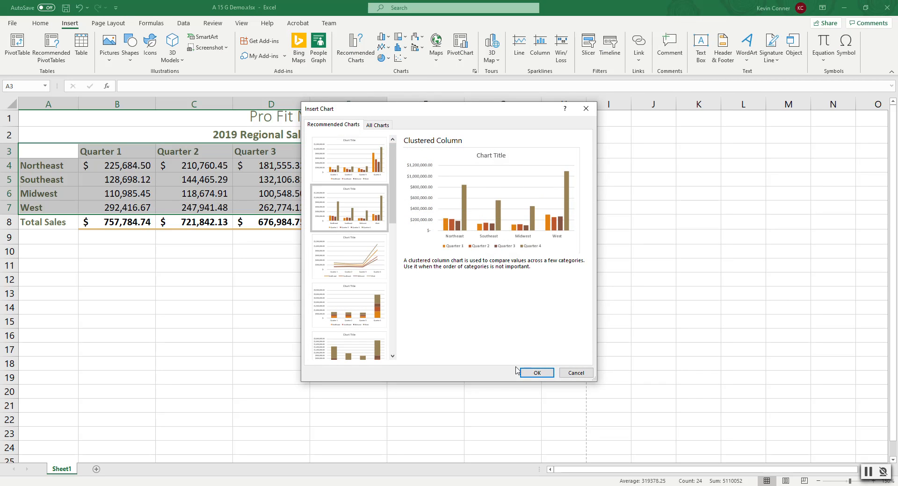
left_click(536, 372)
Move the new chart below the sales table to start at A9 and widen it to span columns A to H.
left_click_drag(522, 255, 284, 335)
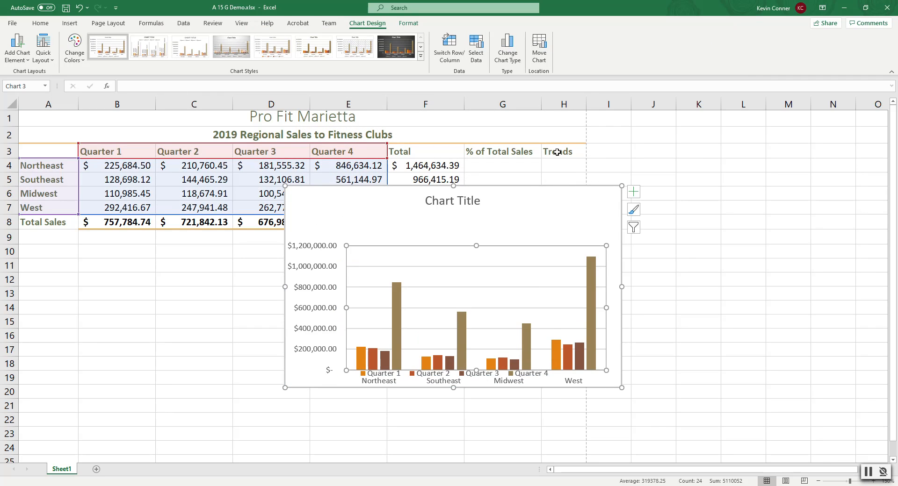
left_click(79, 7)
left_click_drag(534, 186, 269, 231)
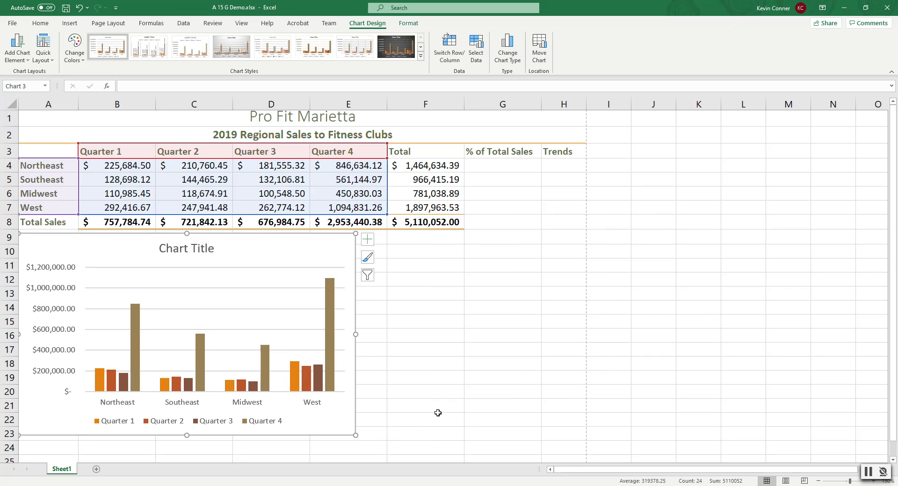
left_click_drag(355, 435, 584, 435)
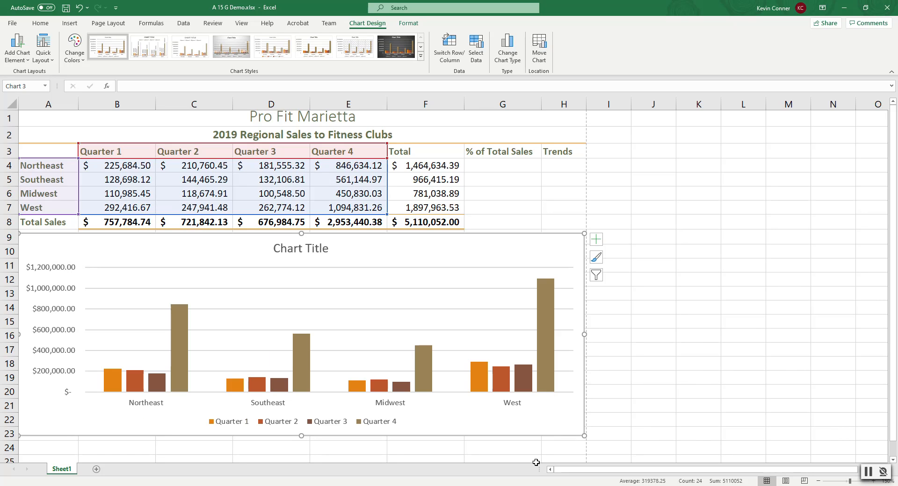
Change the new chart's title to "Quarter Totals".
left_click(306, 245)
left_click(329, 247)
key("BackSpace")
key("BackSpace")
key("BackSpace")
key("BackSpace")
key("BackSpace")
key("BackSpace")
key("BackSpace")
key("BackSpace")
key("BackSpace")
key("BackSpace")
key("BackSpace")
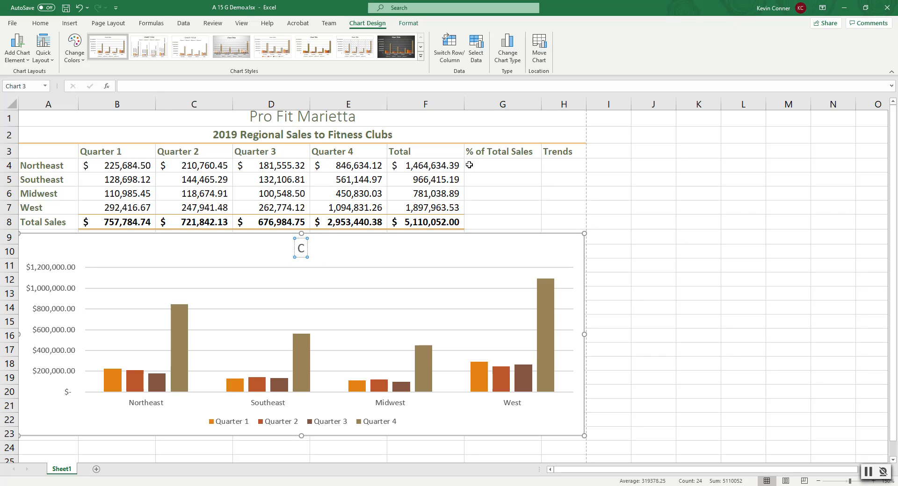
type("Quas")
key("BackSpace")
type("ter")
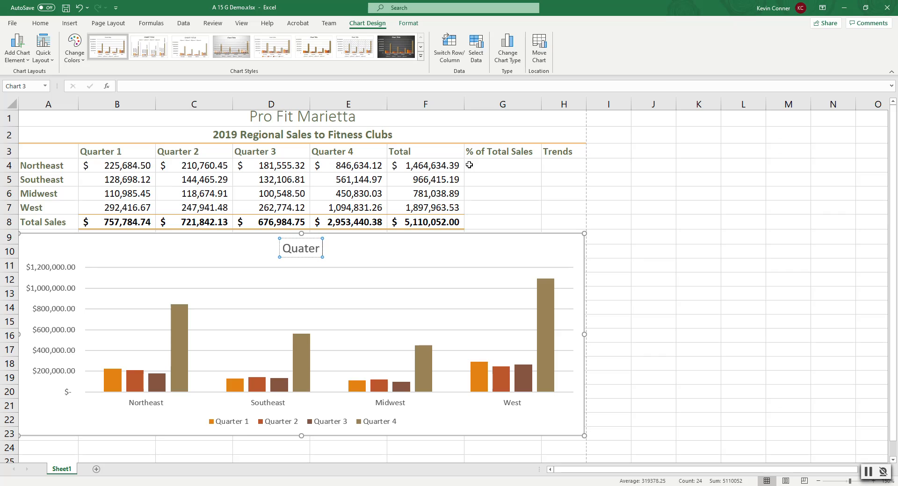
key("BackSpace")
key("BackSpace")
key("BackSpace")
type("rter")
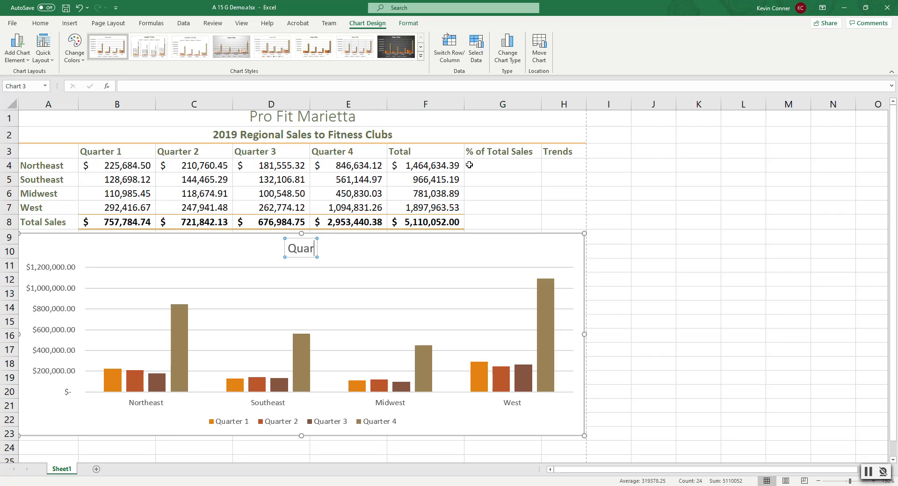
type(" Tot")
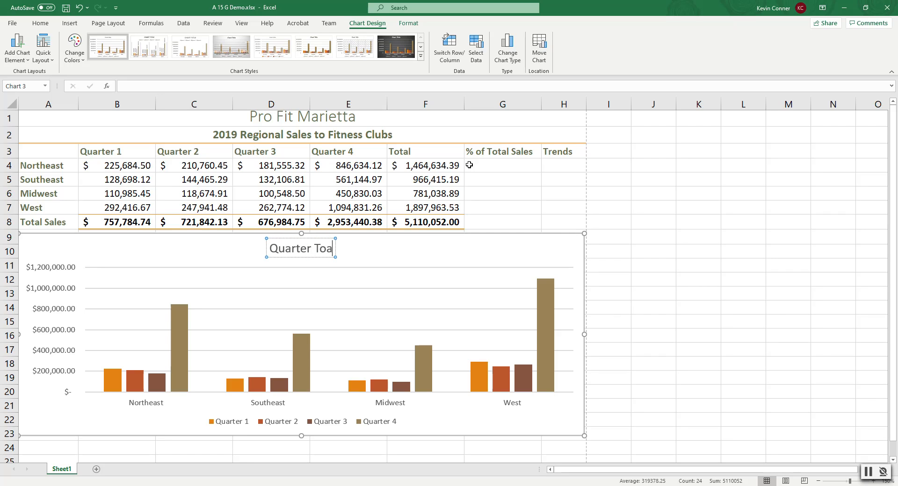
type("als")
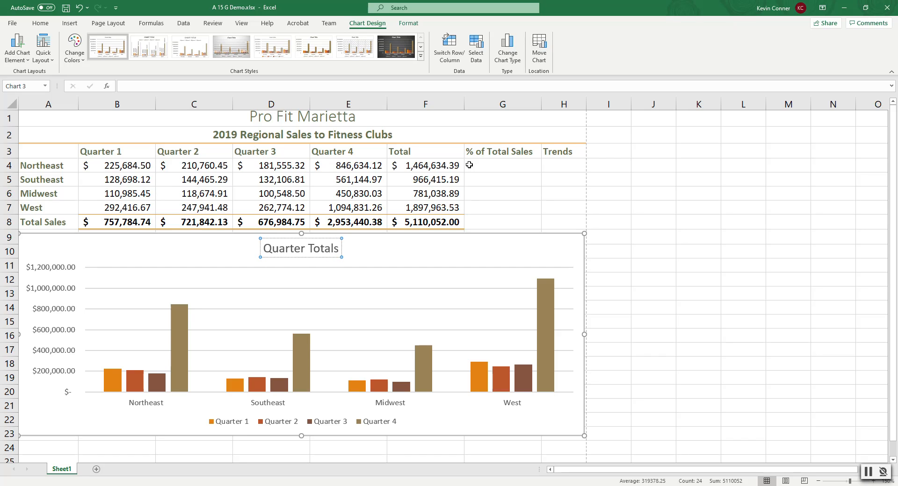
Switch the chart's rows and columns to group the columns by quarter, with the regions as series.
left_click(475, 290)
left_click(457, 55)
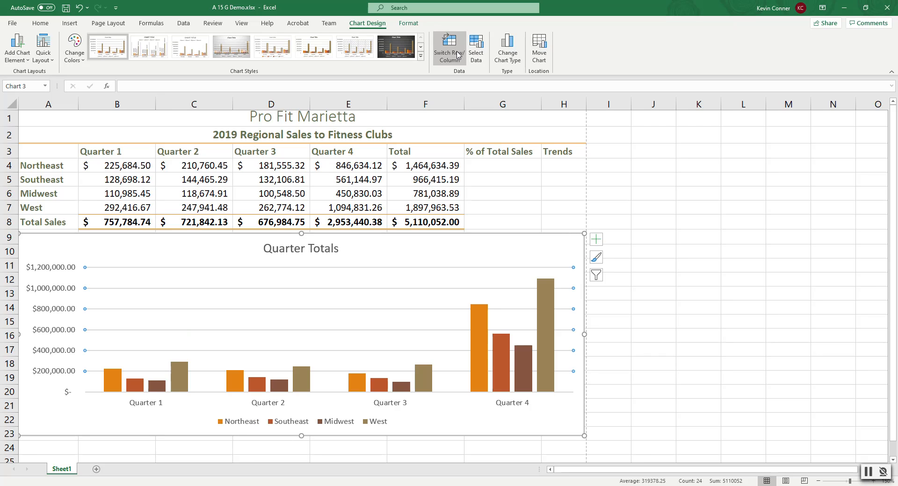
left_click(869, 472)
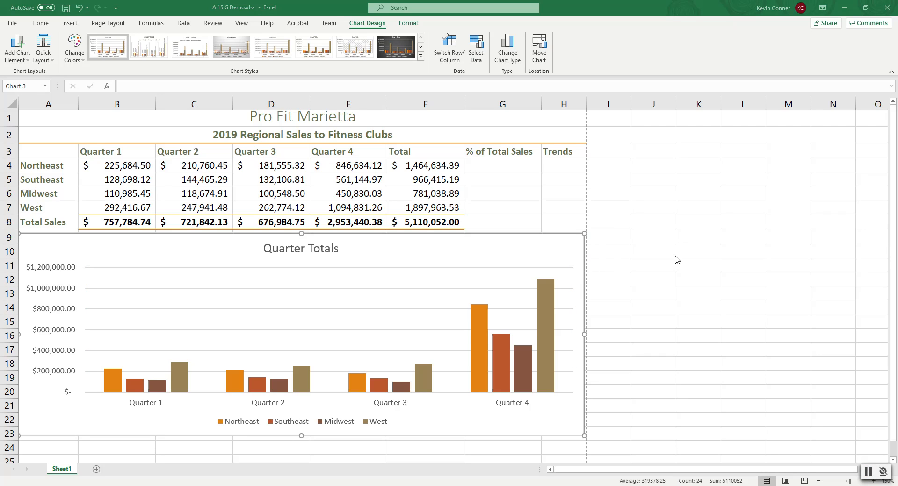
Examine the empty % of Total Sales cell G4, the overall total in F8 and each region's total in F4:F7.
left_click(497, 167)
left_click(497, 168)
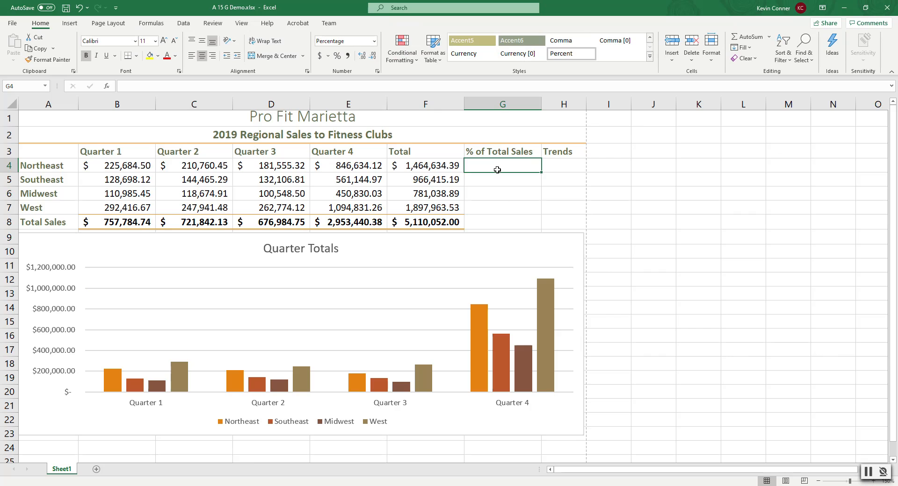
left_click(422, 223)
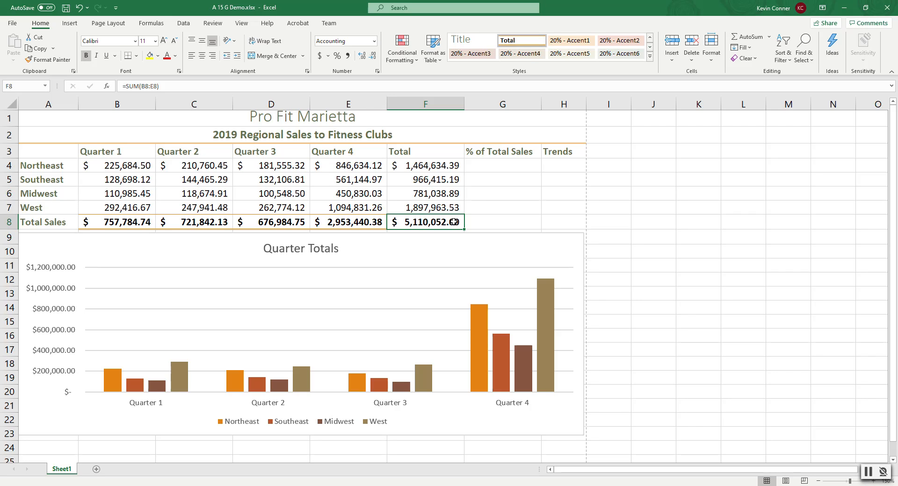
key("Up")
key("Up")
key("Up")
key("Up")
key("Down")
key("Down")
key("Down")
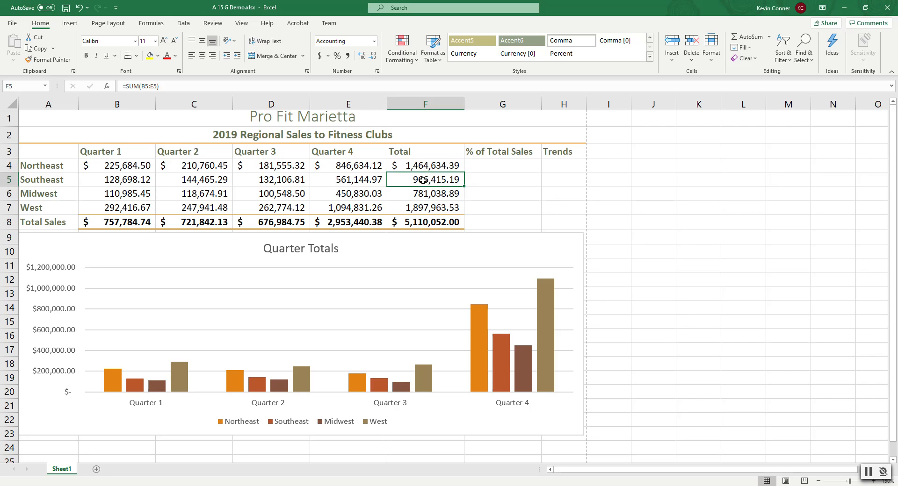
left_click(425, 168)
left_click(424, 184)
left_click(427, 193)
left_click(428, 211)
left_click(424, 166)
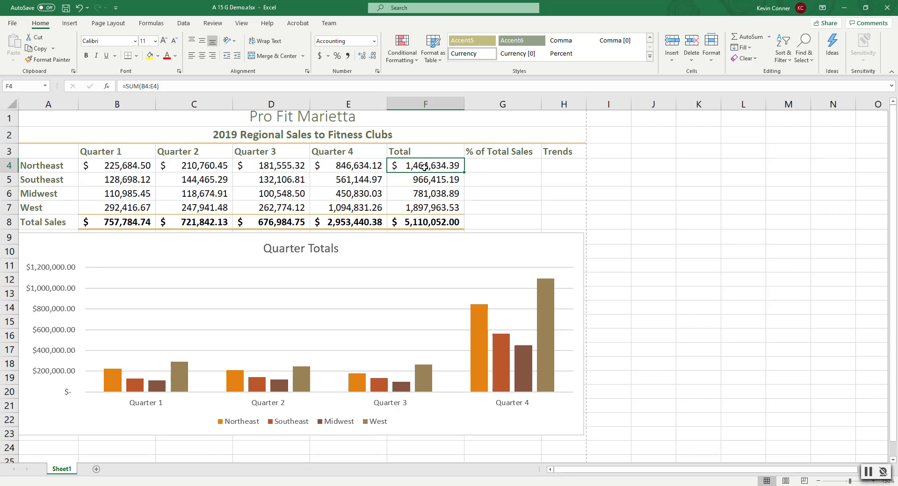
Compare the Northeast total in F4 with the overall total in F8.
left_click(427, 224)
left_click(429, 166)
left_click(434, 223)
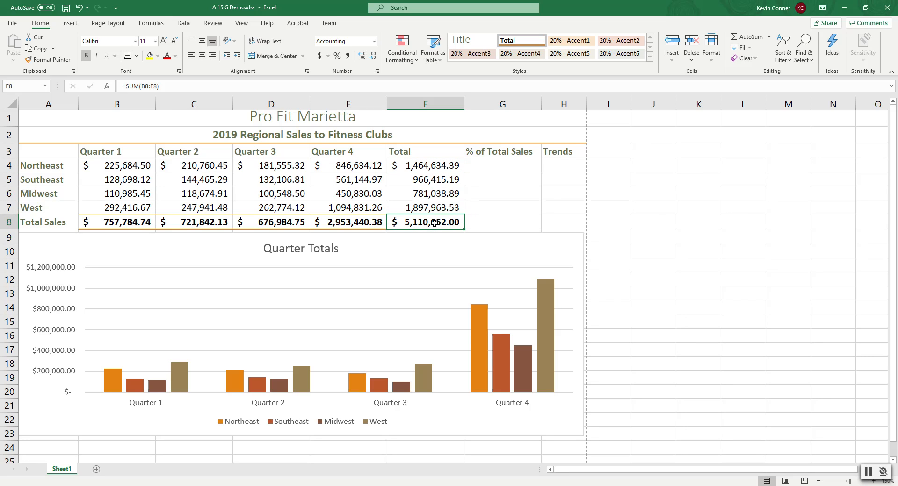
left_click(425, 169)
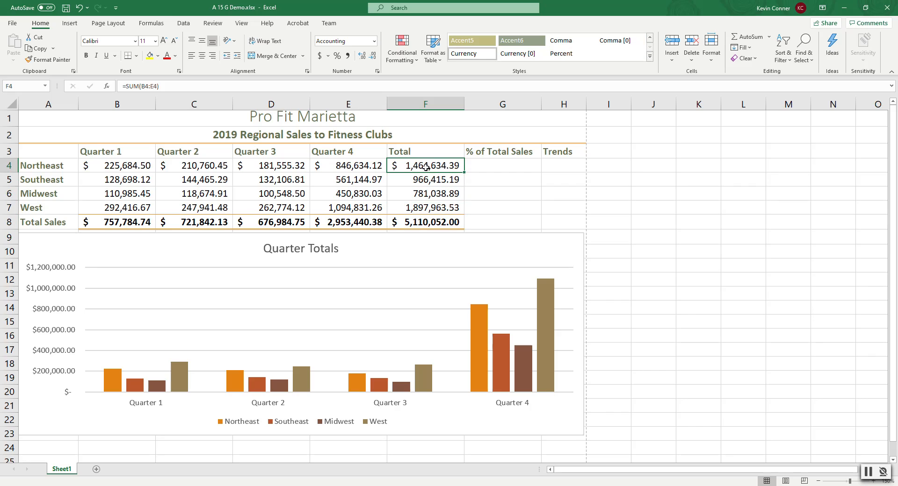
left_click(435, 224)
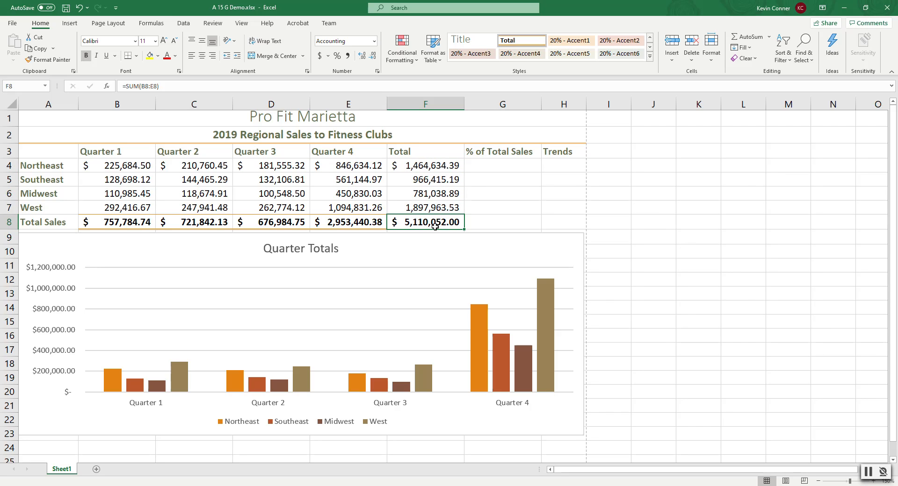
Enter the formula =F4/F8 in G4 to calculate the Northeast share of total sales.
left_click(500, 169)
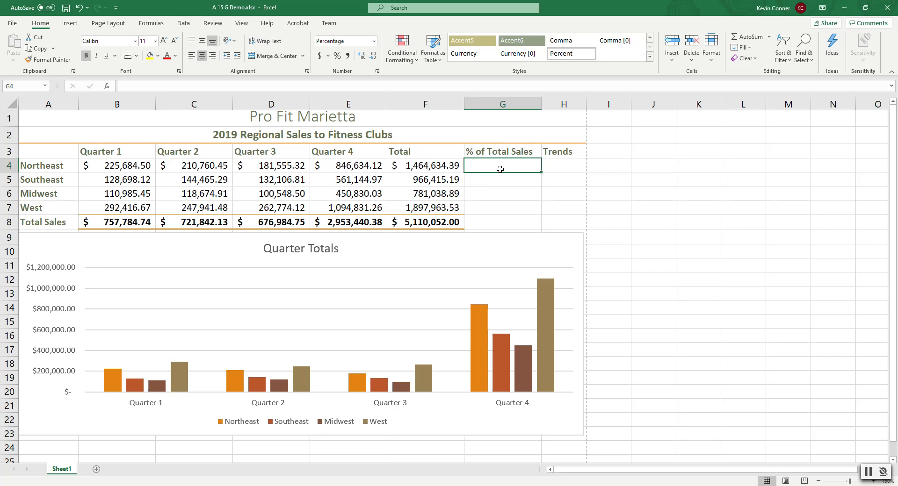
type("=")
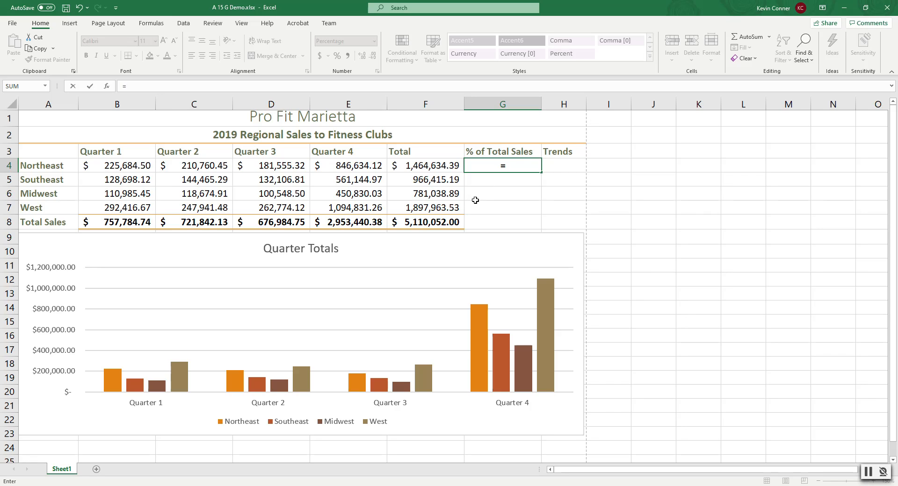
left_click(425, 165)
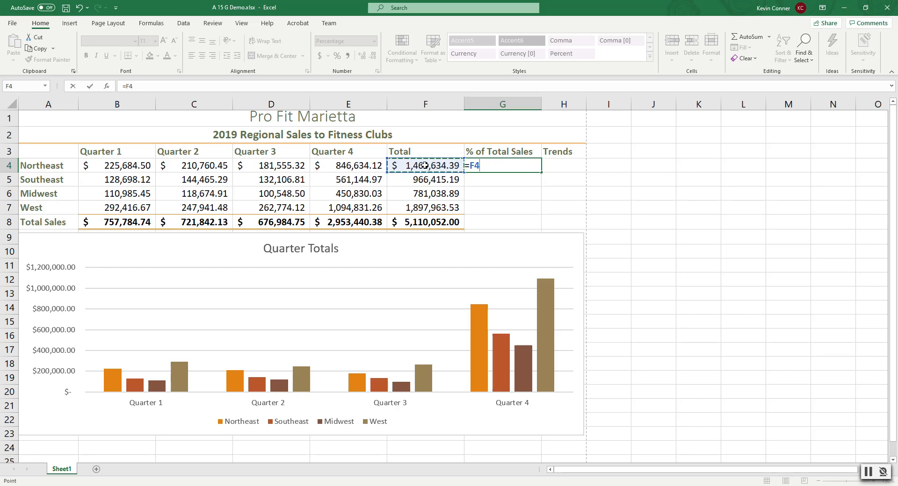
type("/")
left_click(429, 223)
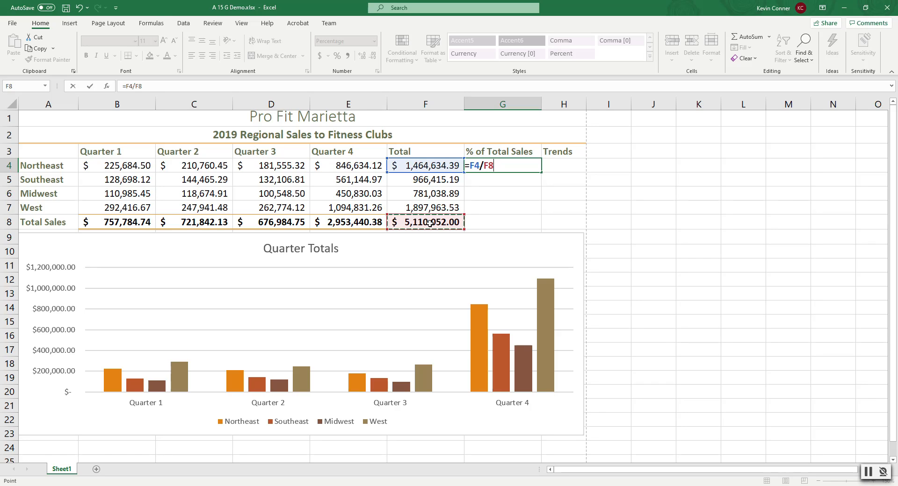
key("Return")
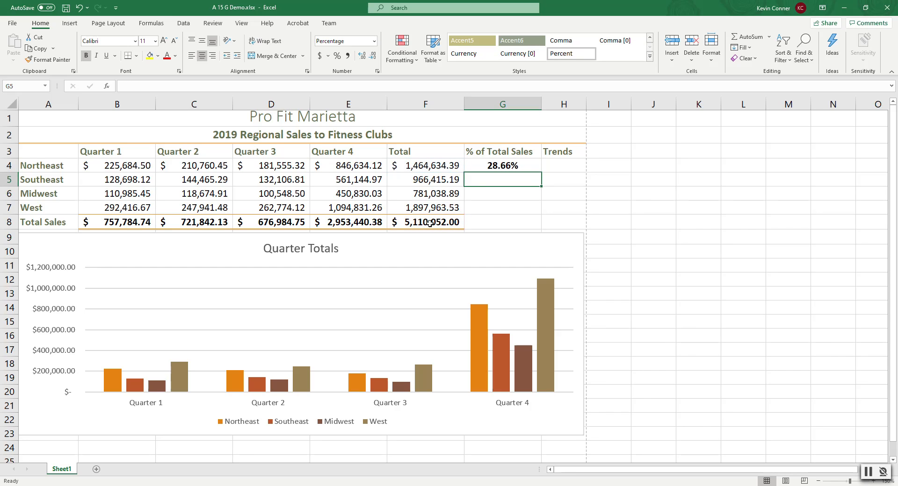
Apply the Normal cell style to the % of Total Sales cells G4:G7.
left_click(510, 163)
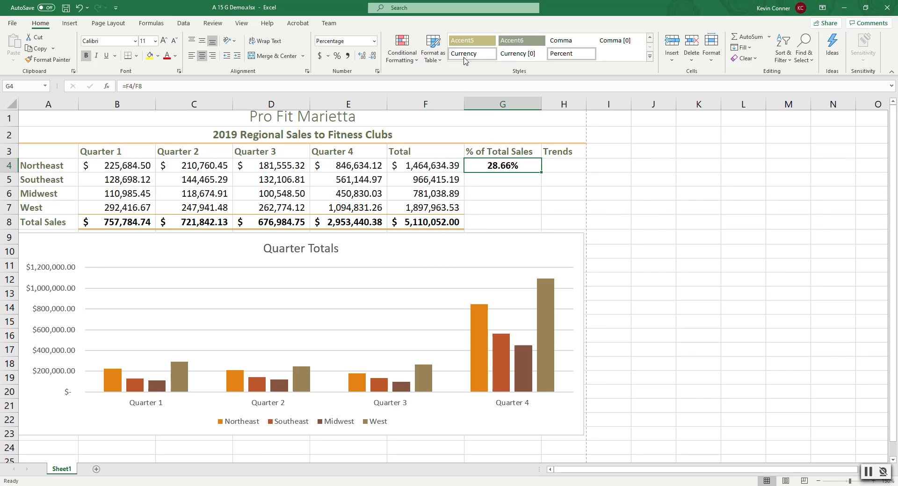
left_click_drag(502, 164, 506, 206)
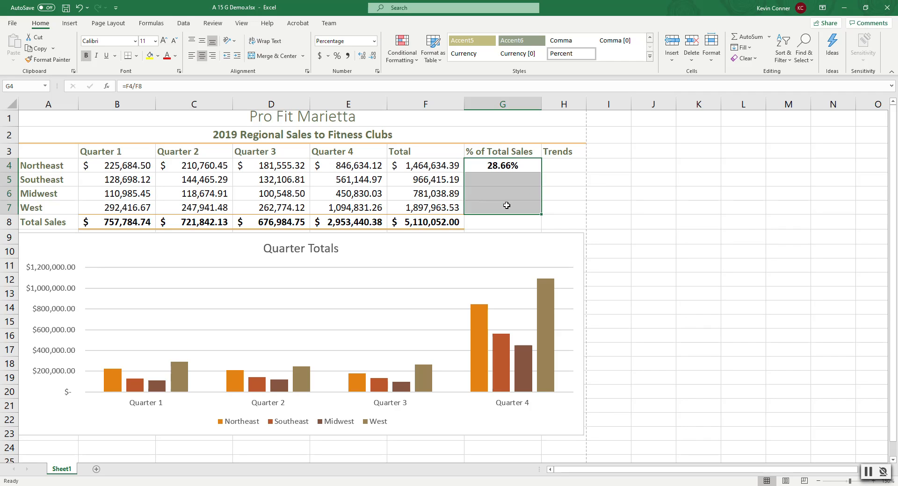
left_click(650, 57)
left_click(465, 98)
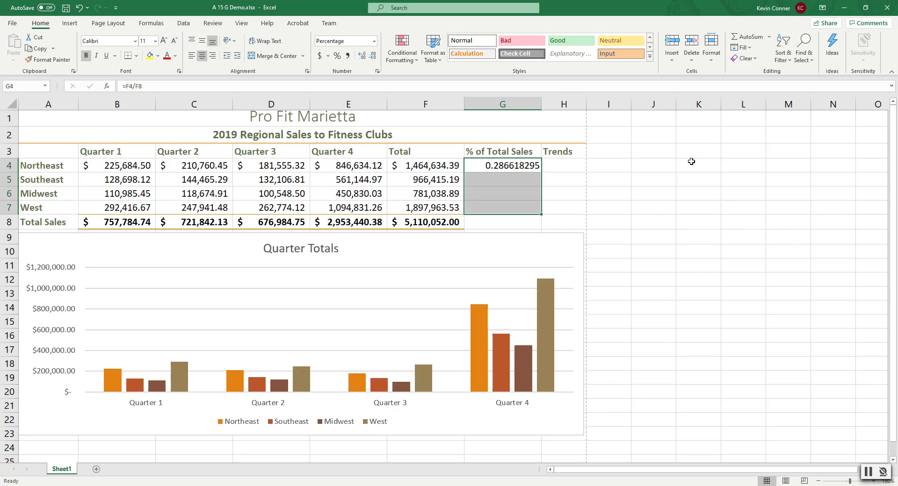
Fill the Northeast percentage formula from G4 down through G7 for the other regions.
left_click(498, 167)
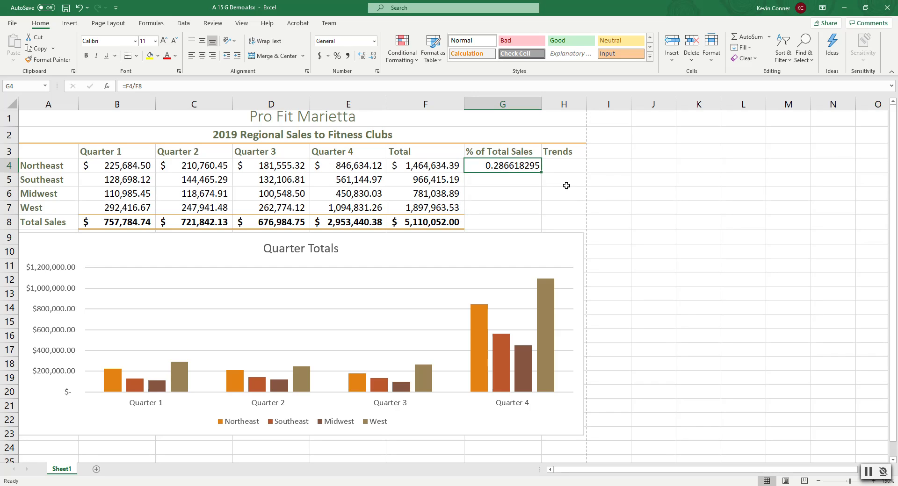
left_click(442, 180)
left_click(440, 191)
left_click(444, 208)
left_click(497, 170)
left_click_drag(542, 172, 542, 212)
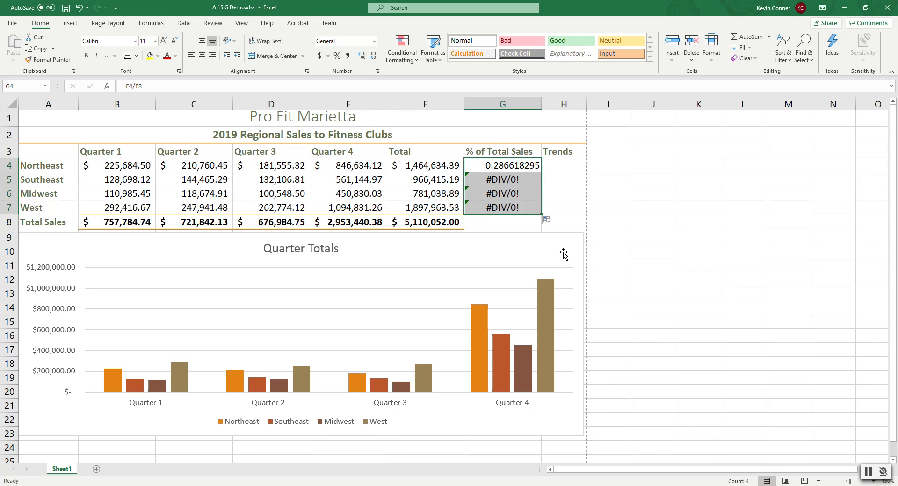
Examine the Total Sales row B8:F8 and the Total column F4:F8.
left_click(125, 223)
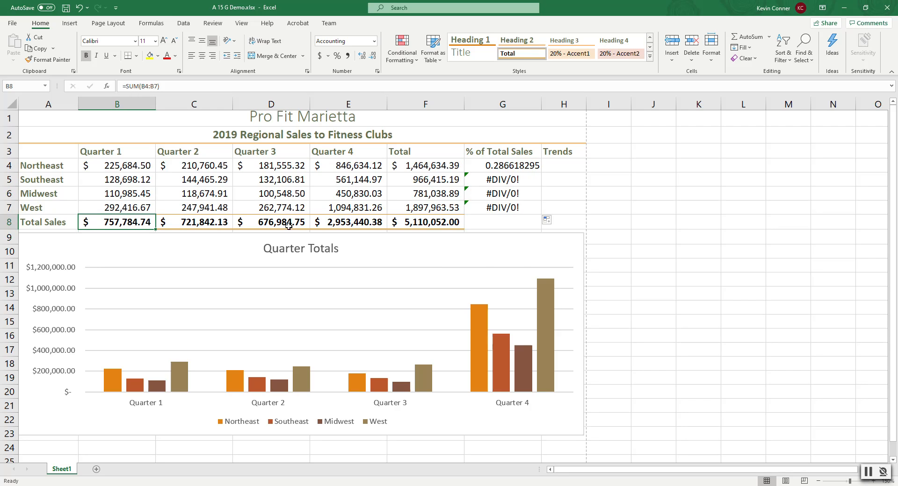
left_click_drag(127, 224, 419, 222)
left_click_drag(426, 163, 412, 223)
Examine how the Quarter 1 total in B8 refers to the regional cells B4:B7 above it.
left_click(110, 220)
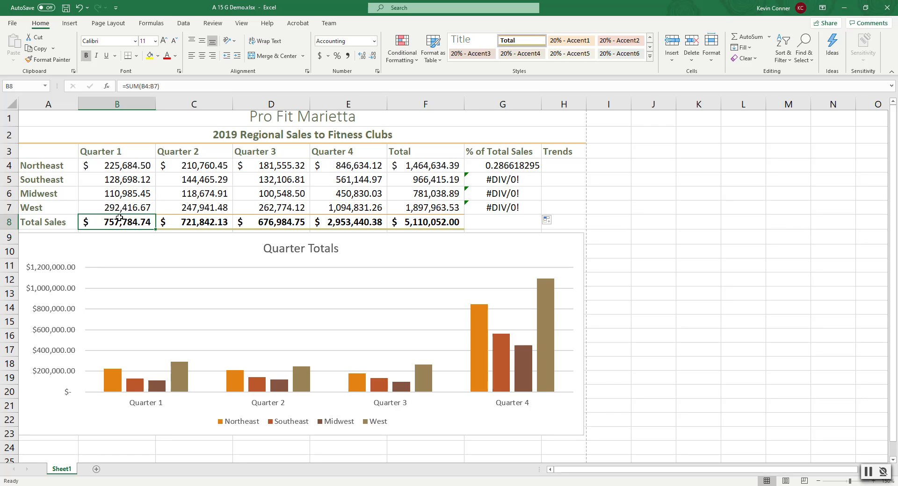
left_click(115, 209)
left_click(115, 194)
left_click(115, 181)
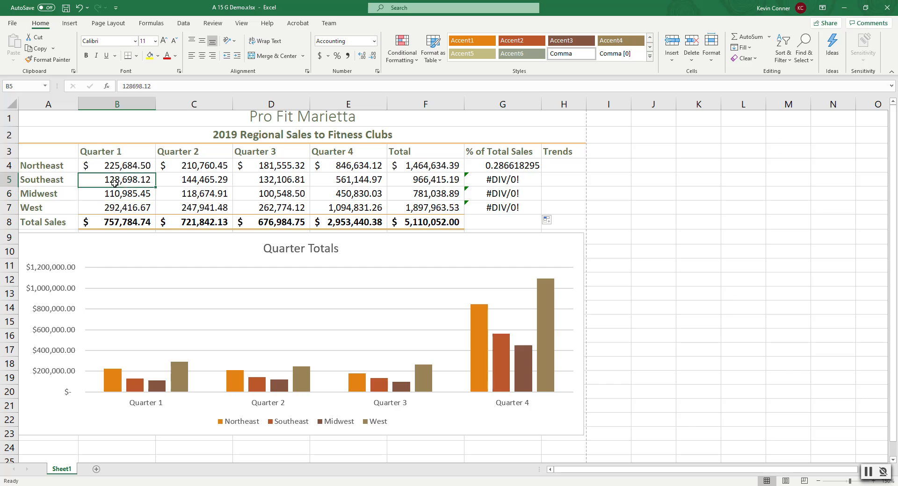
left_click(115, 169)
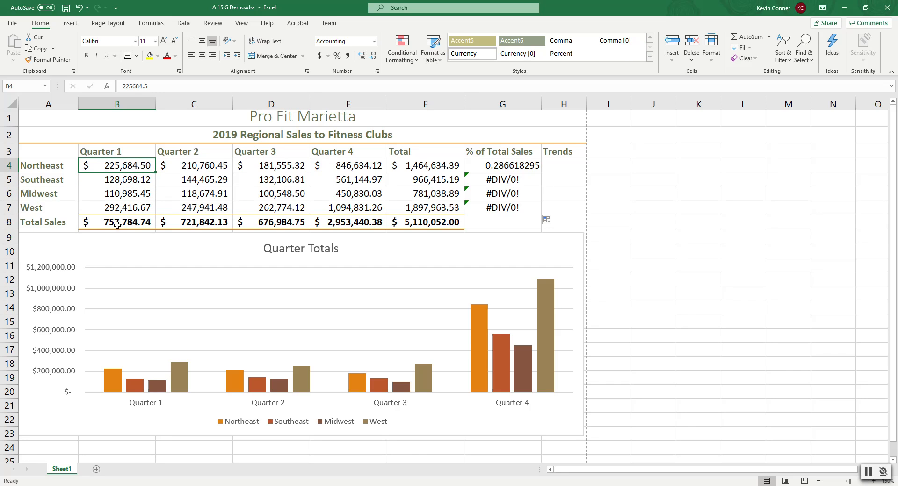
left_click(117, 225)
left_click(120, 209)
left_click(123, 193)
left_click(122, 176)
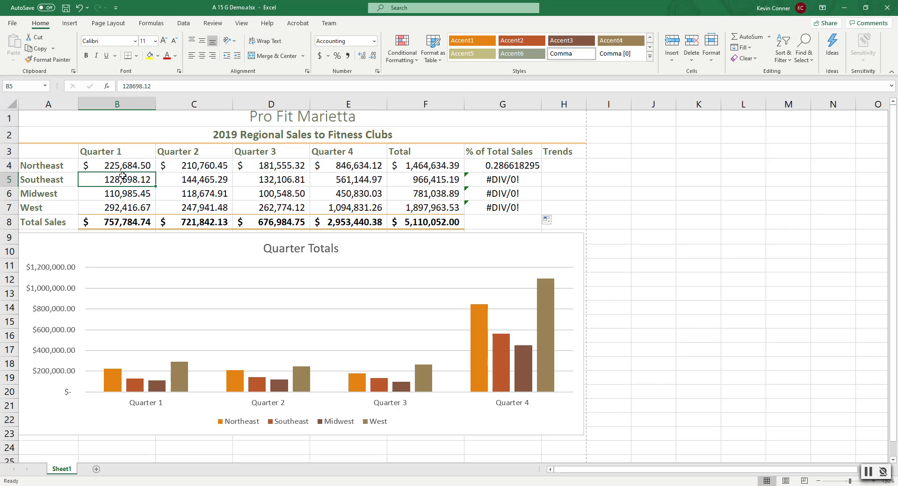
left_click(120, 223)
left_click(127, 208)
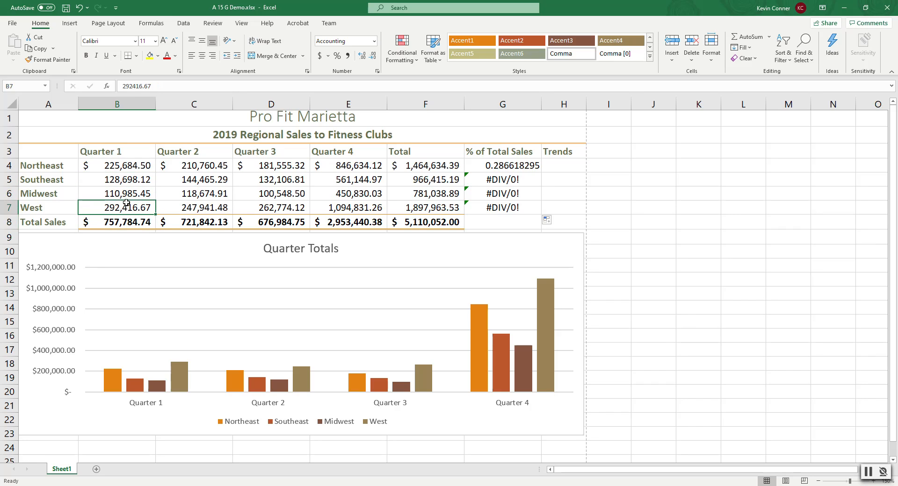
left_click(126, 196)
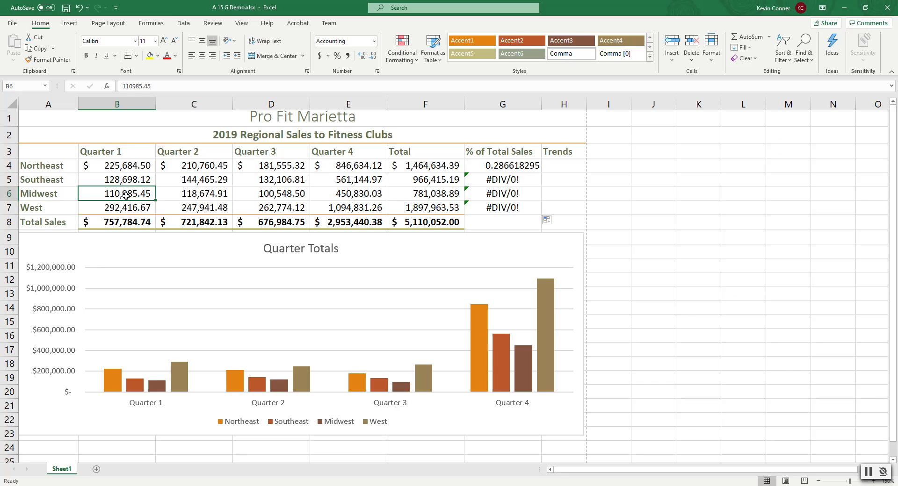
left_click(126, 222)
left_click(127, 208)
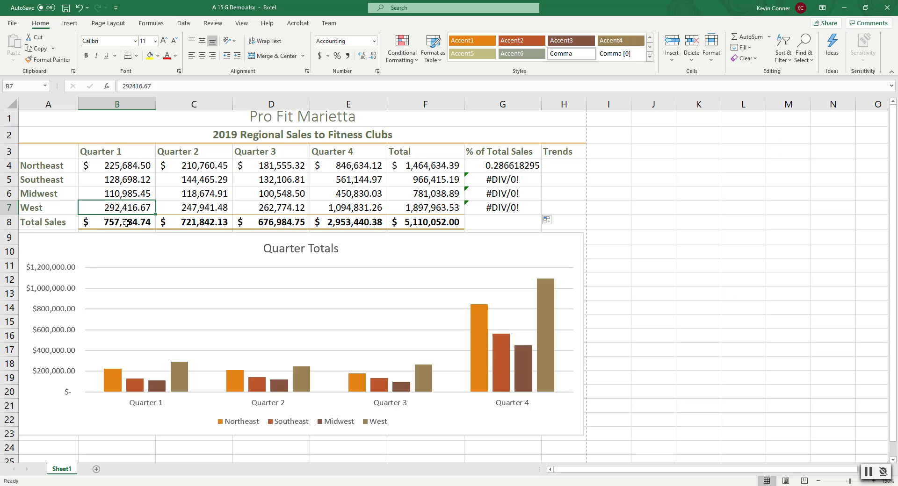
left_click(124, 226)
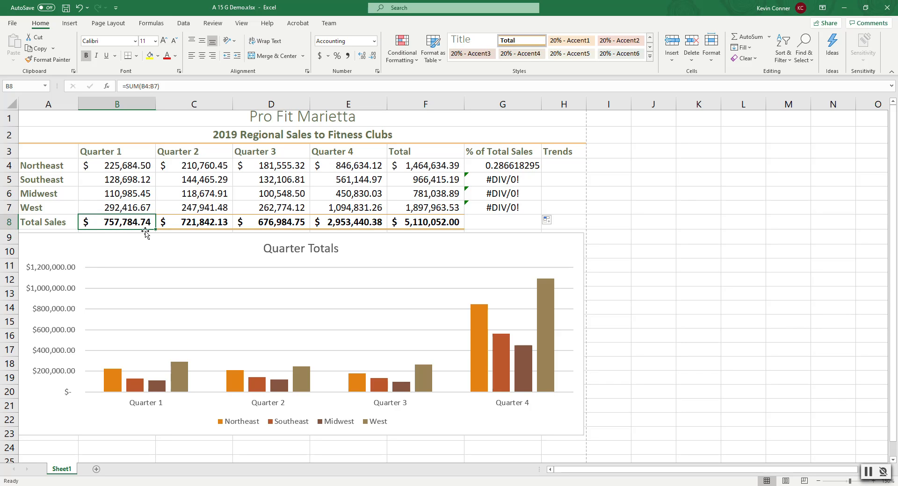
left_click(203, 223)
left_click(118, 224)
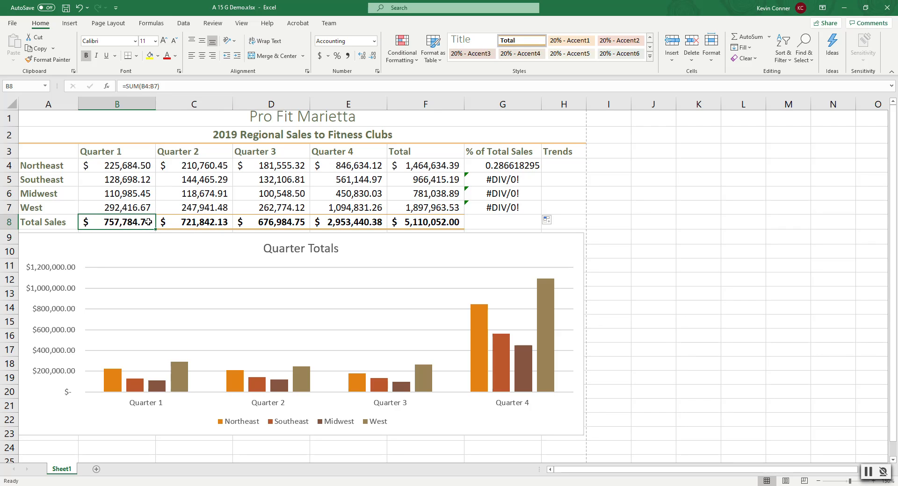
Trace the Quarter 2 total in C8 through the regional cells C4:C7 it sums.
left_click(201, 223)
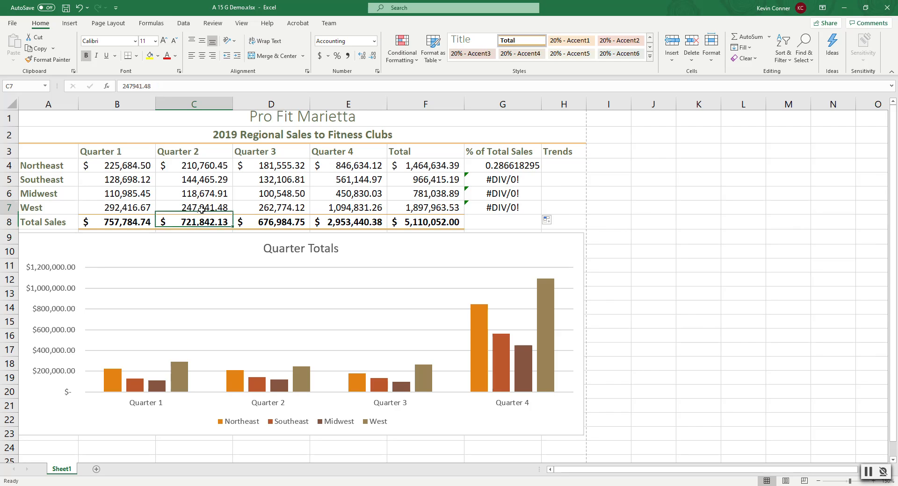
left_click(201, 209)
left_click(199, 193)
left_click(198, 177)
left_click(197, 167)
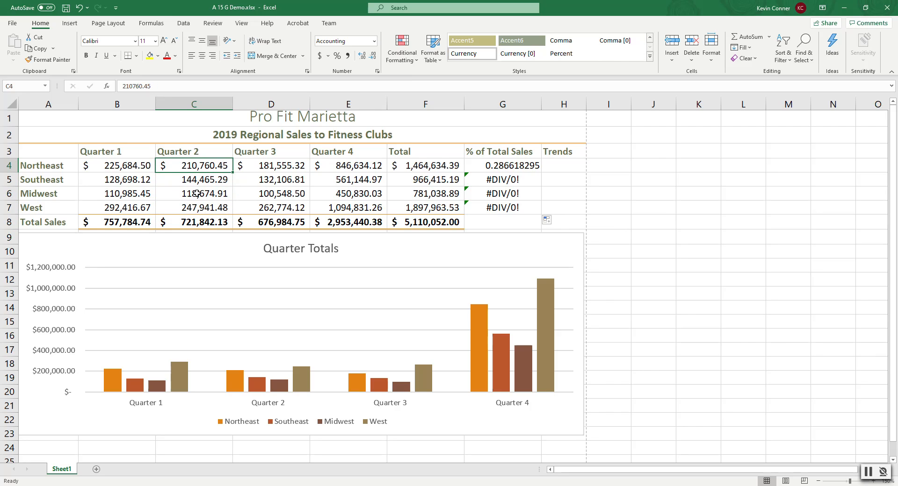
left_click(197, 218)
left_click(196, 209)
left_click(197, 193)
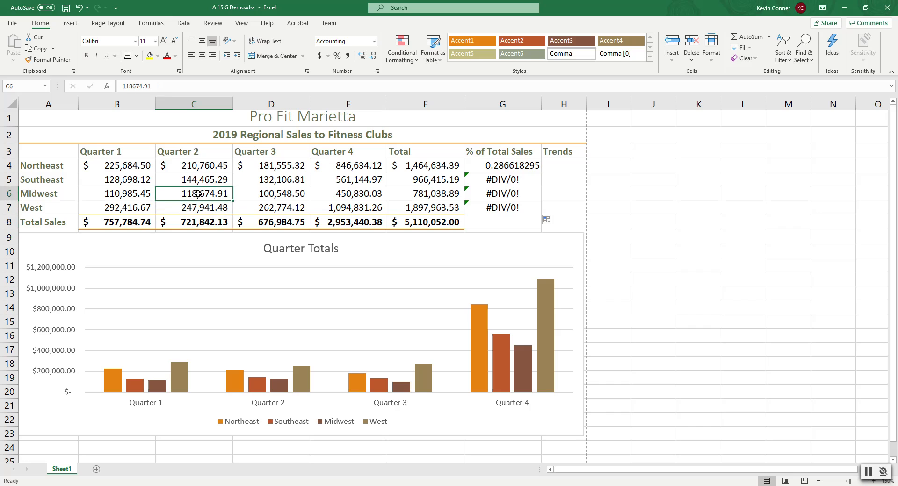
left_click(197, 181)
left_click(196, 218)
left_click(199, 209)
left_click(197, 194)
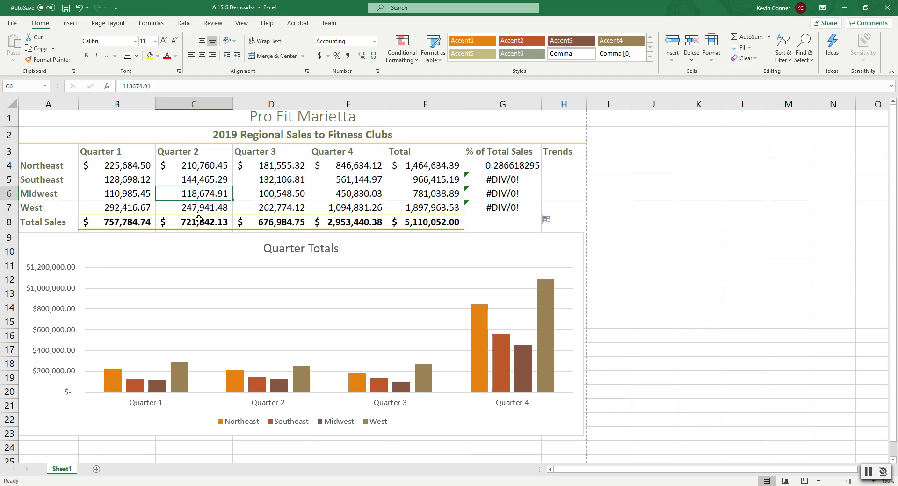
left_click(199, 222)
left_click(204, 210)
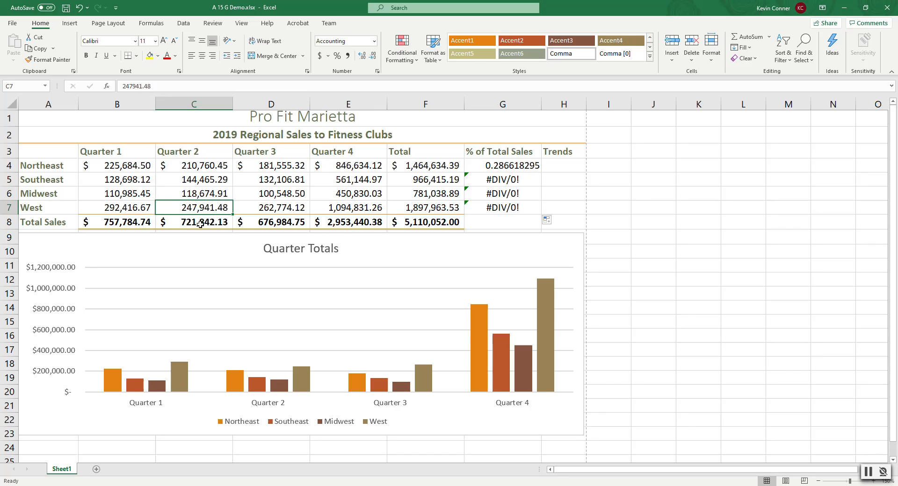
left_click(200, 224)
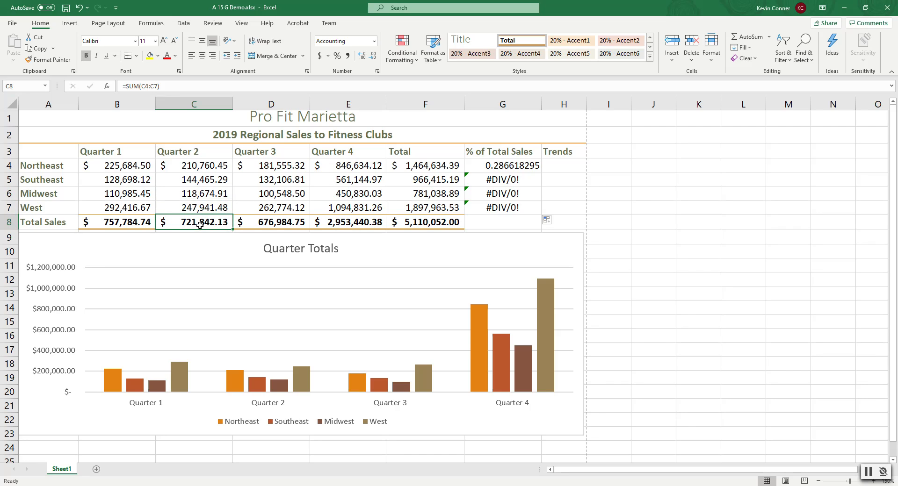
Examine how the Northeast total in F4 refers to the quarter cells B4:E4, and compare it with the formula in G4.
left_click(422, 166)
left_click(365, 165)
left_click(276, 167)
left_click(200, 169)
left_click(139, 168)
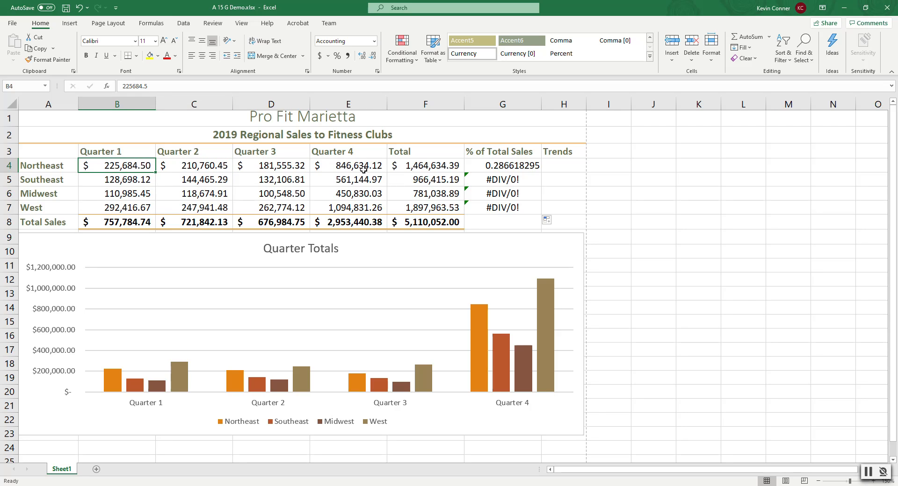
left_click(415, 165)
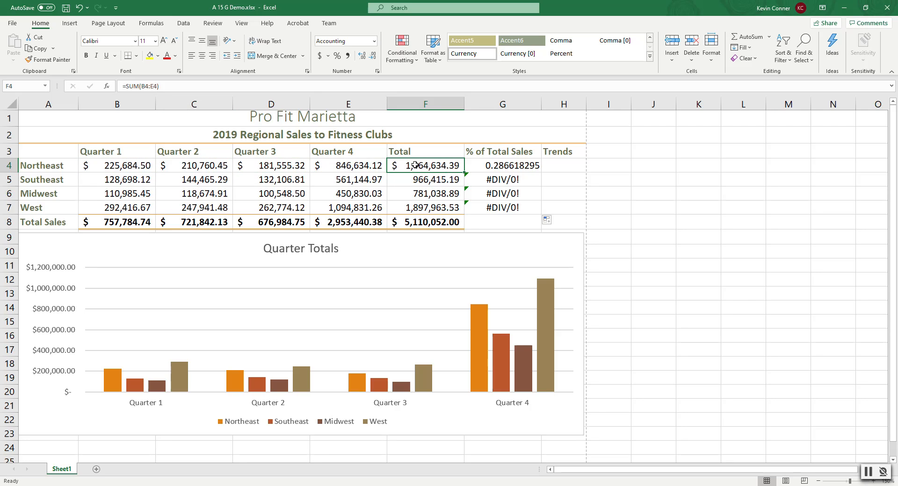
left_click(365, 166)
left_click(294, 166)
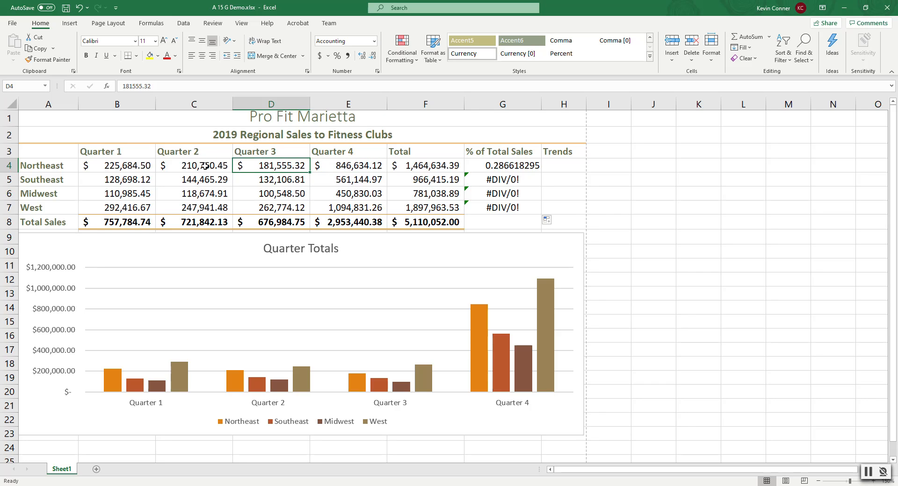
left_click(205, 166)
left_click(423, 165)
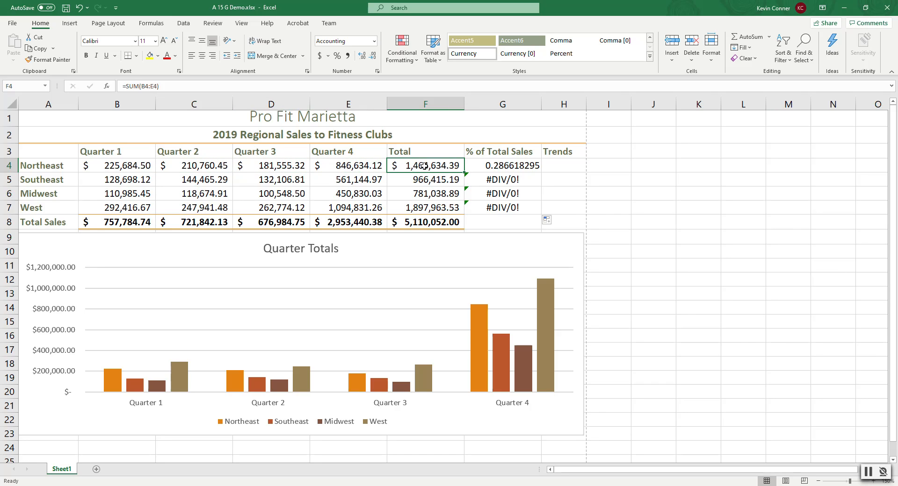
left_click(361, 166)
left_click(277, 169)
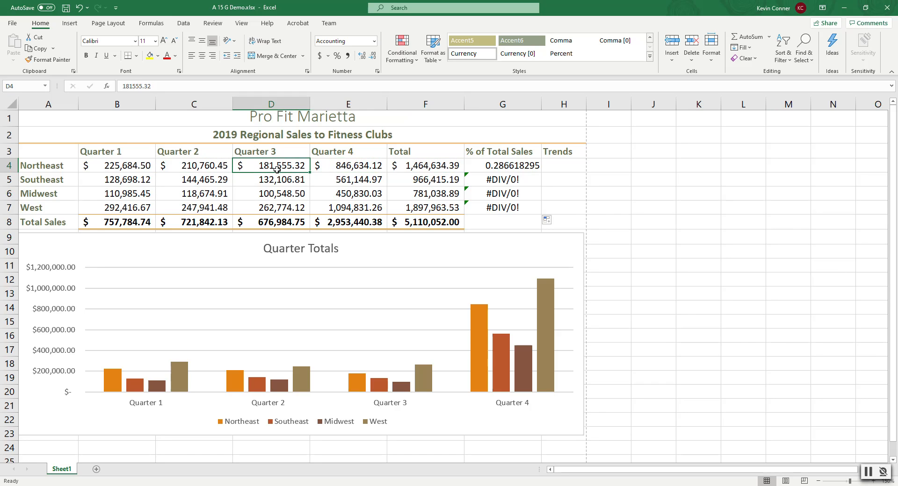
left_click(436, 168)
left_click(358, 167)
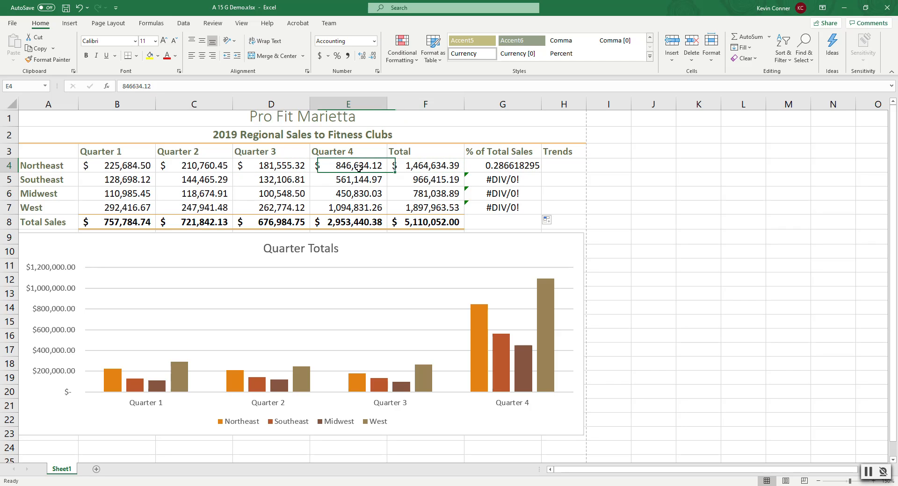
left_click(428, 168)
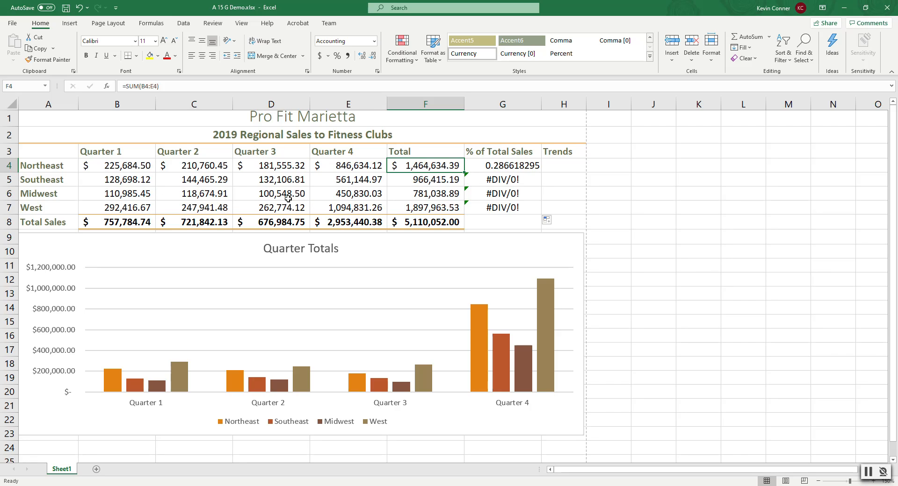
left_click(503, 166)
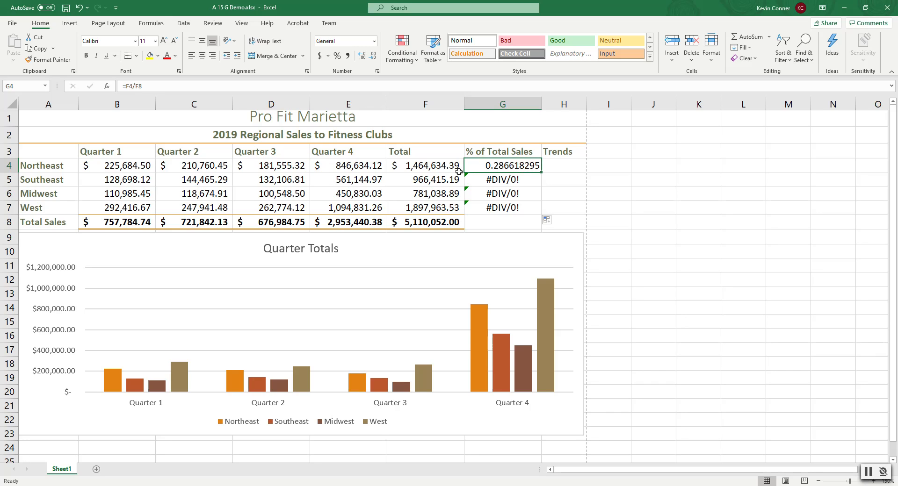
left_click(424, 165)
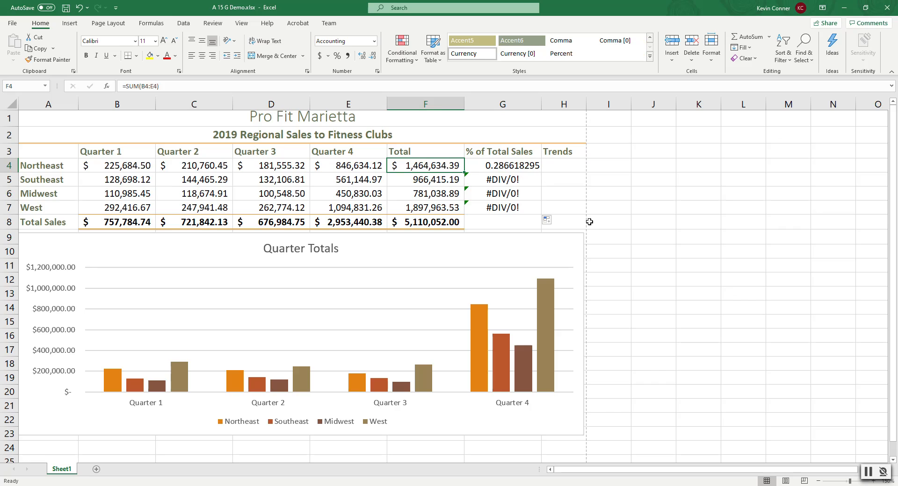
Trace the Northeast percentage formula in G4 from its total in F4 down the Total column to the grand total in F8.
left_click(514, 165)
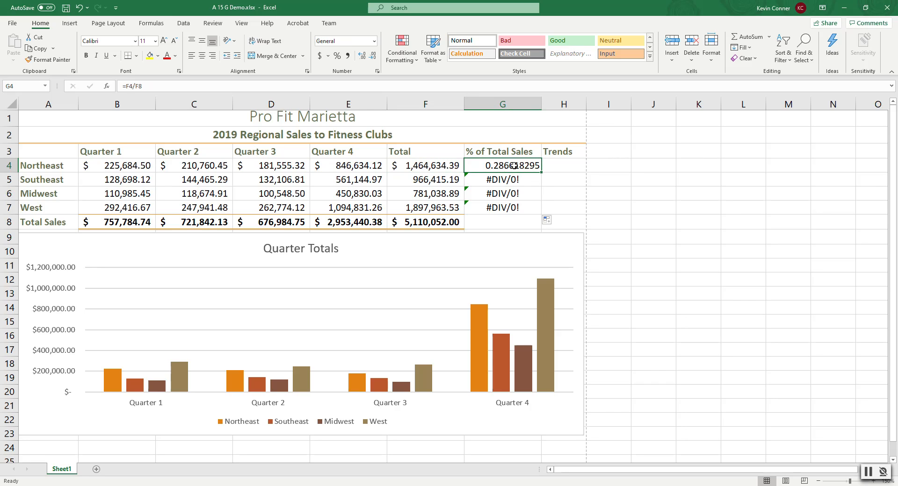
left_click(438, 166)
left_click(426, 180)
left_click(431, 193)
left_click(434, 208)
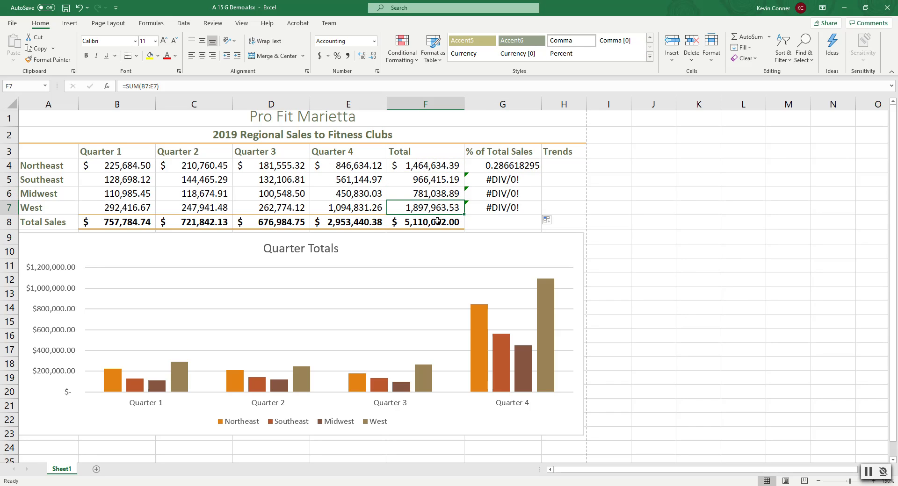
left_click(438, 223)
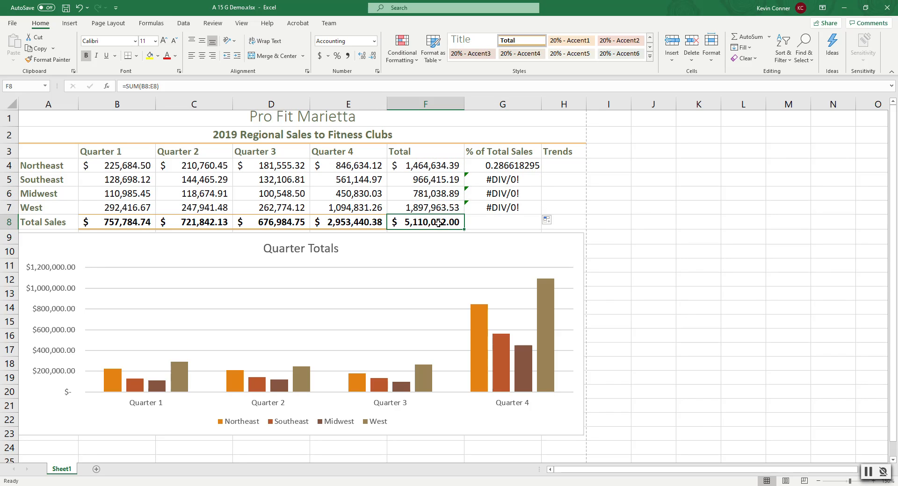
Compare the Southeast percentage formula in G5 with the one in G4, and trace its references down the Total column from F5.
left_click(501, 179)
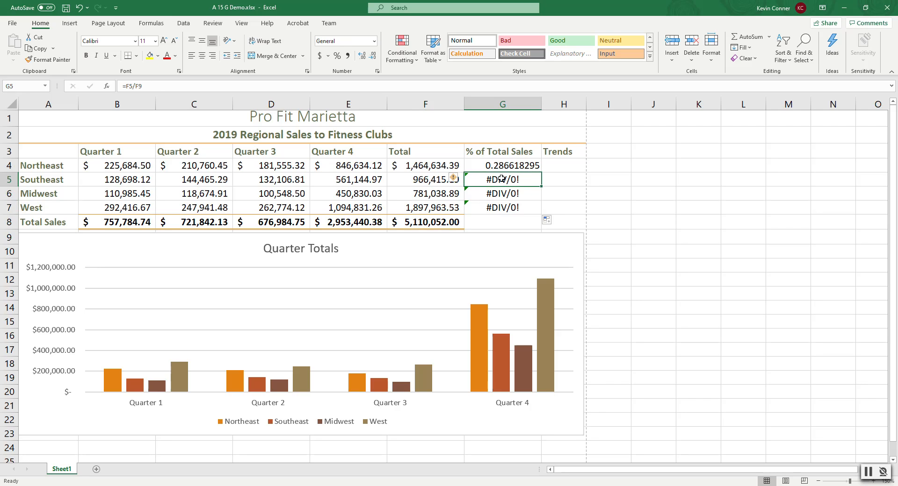
left_click(506, 165)
left_click(497, 180)
left_click(415, 180)
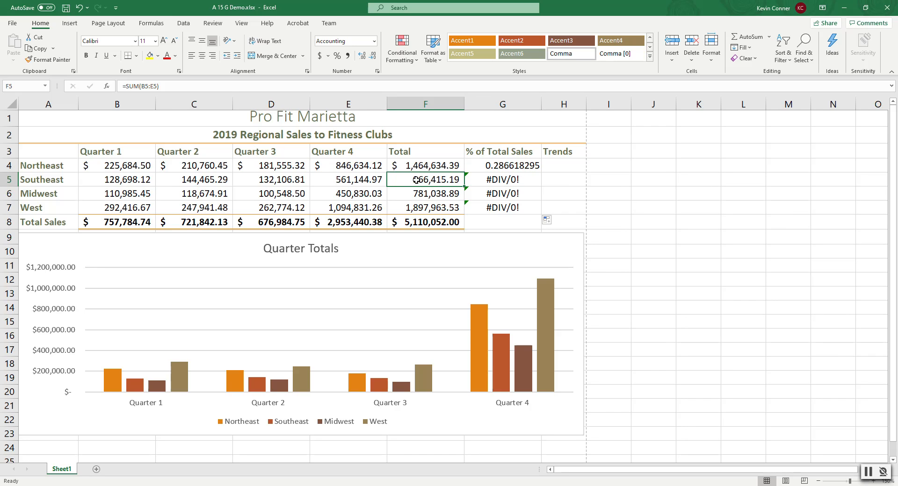
left_click(488, 180)
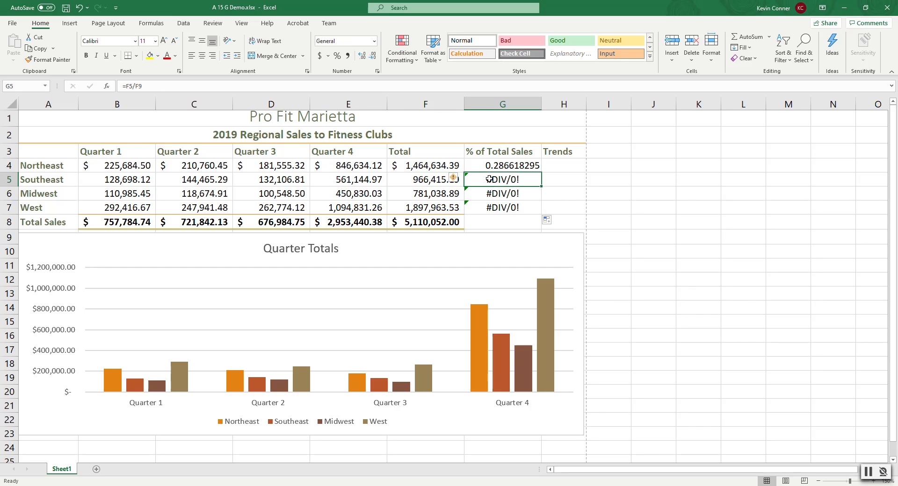
left_click(425, 182)
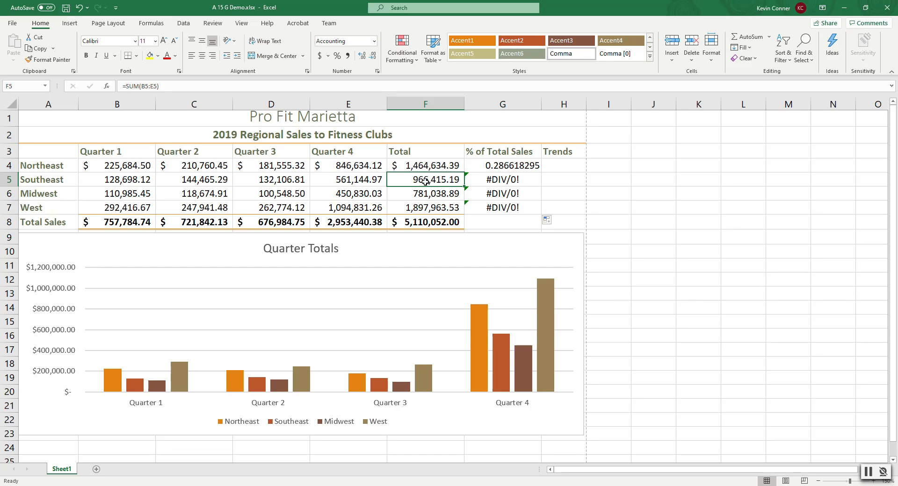
left_click(423, 194)
left_click(429, 208)
Move the Quarter Totals chart down to start at row 13 and select the uncovered cell F9.
left_click(427, 237)
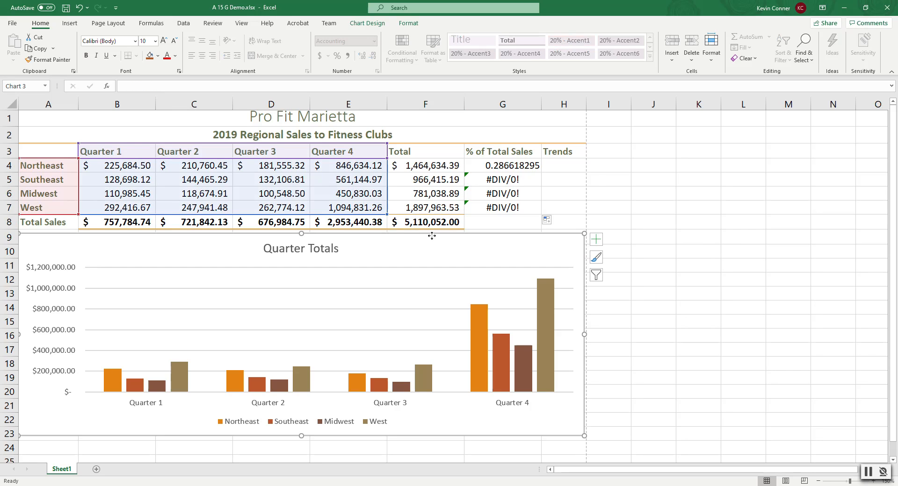
left_click_drag(431, 236, 436, 295)
left_click(430, 237)
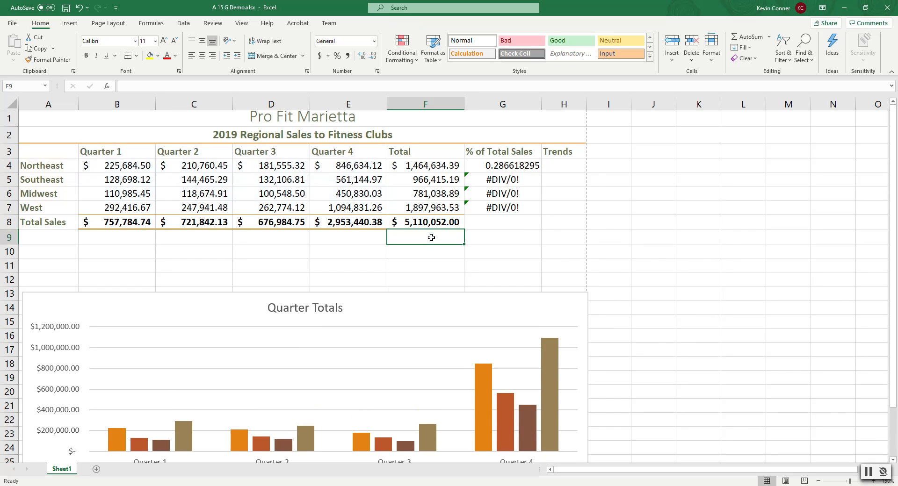
Trace the G5 formula's references from F5 down to F9, and compare them with the G4 formula and the grand total in F8.
left_click(507, 180)
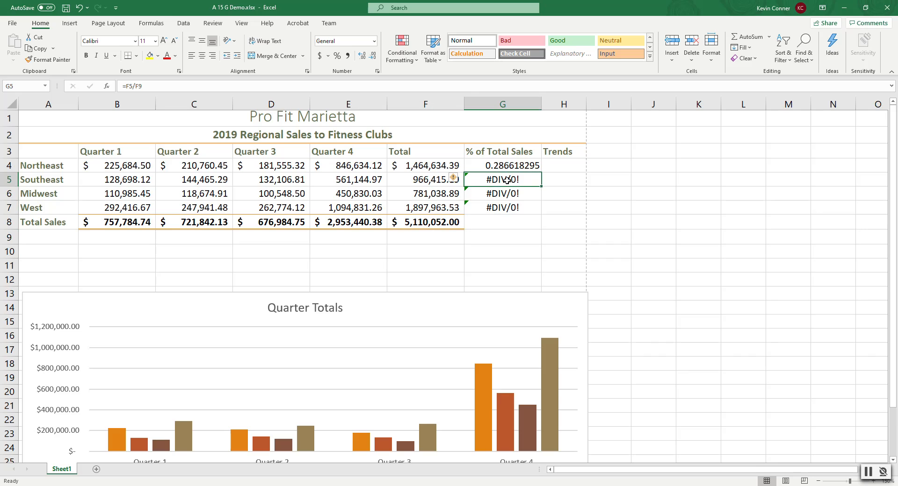
left_click(430, 181)
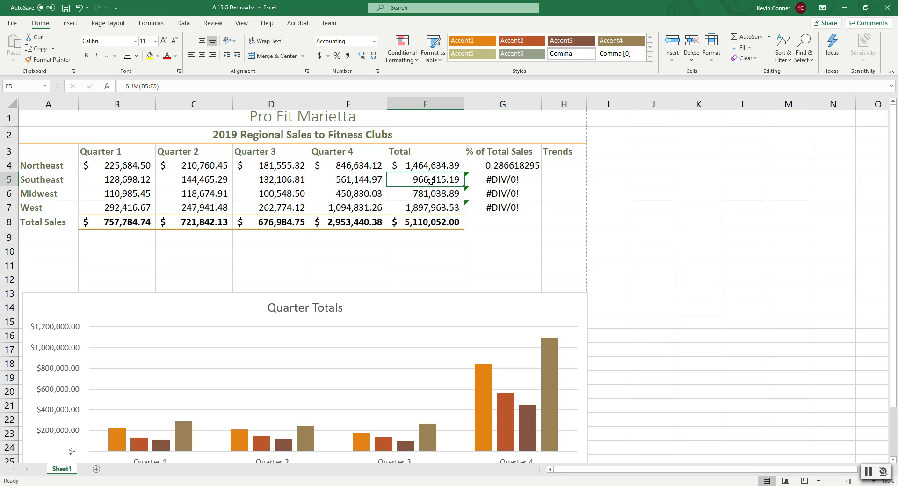
left_click(518, 183)
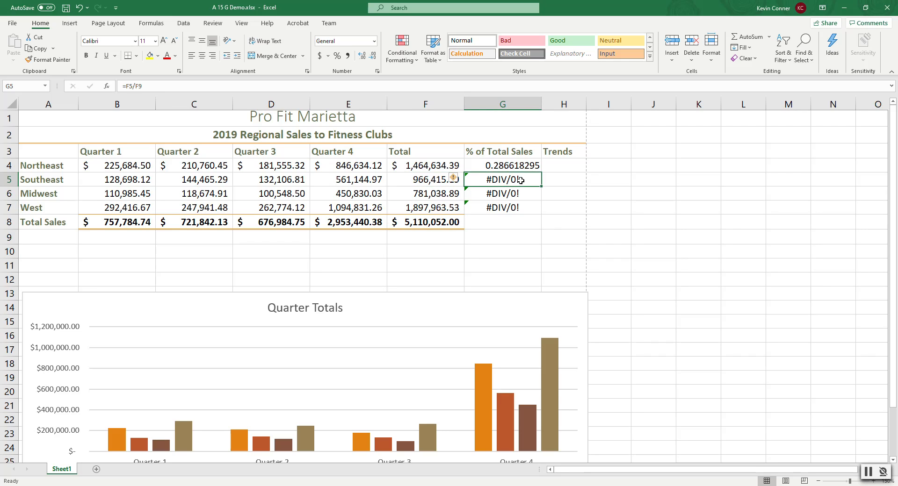
left_click(429, 178)
left_click(426, 193)
left_click(428, 208)
left_click(427, 223)
left_click(424, 239)
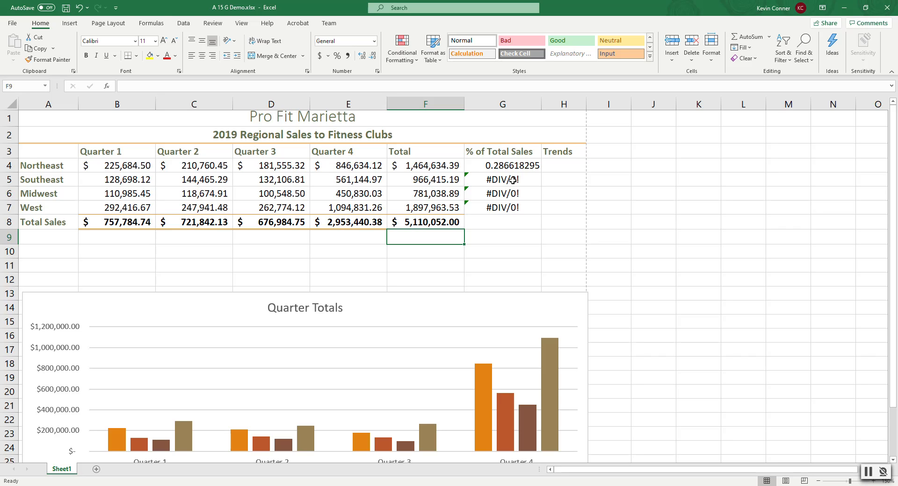
left_click(499, 165)
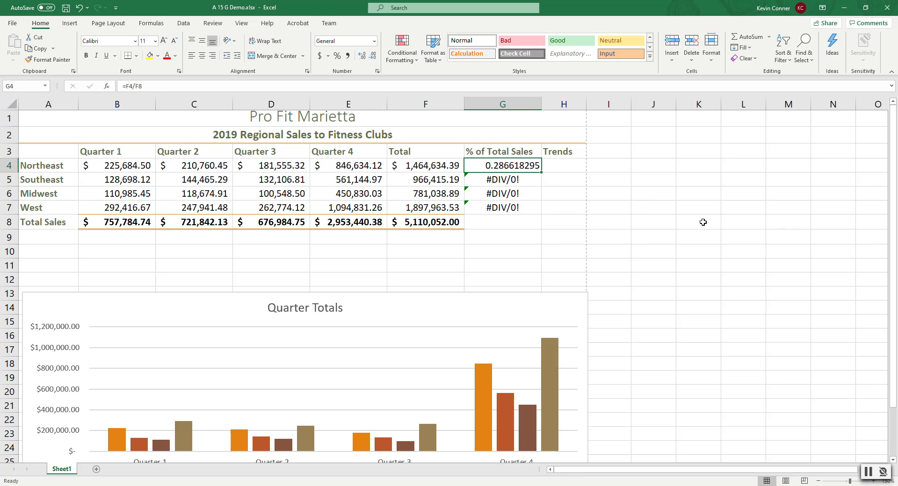
left_click(438, 223)
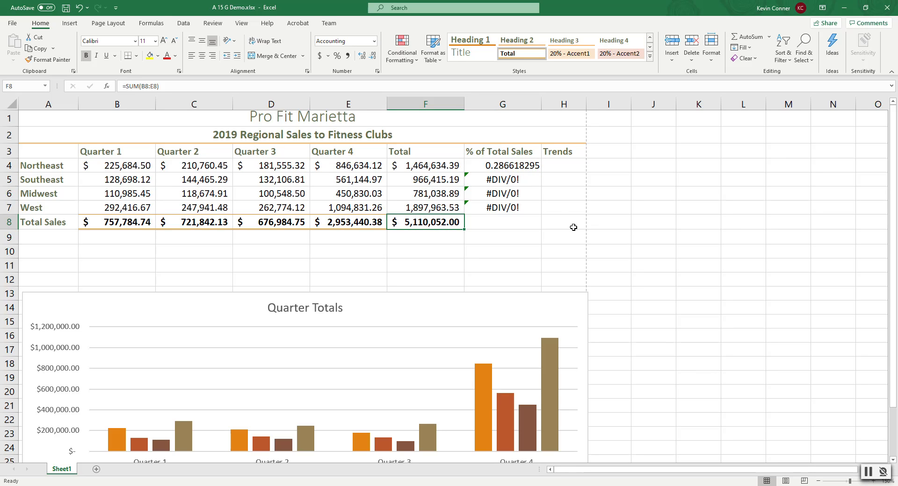
Clear the % of Total Sales formulas in G4:G7.
left_click(503, 167)
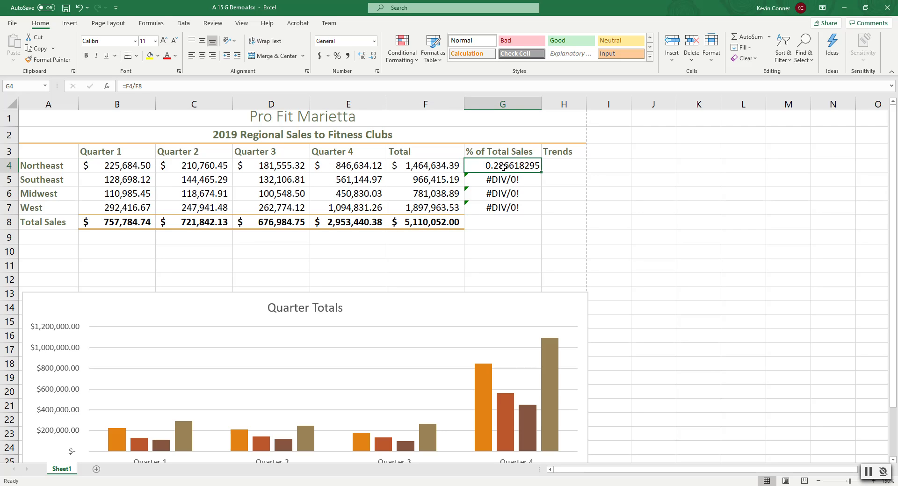
left_click_drag(503, 167, 506, 209)
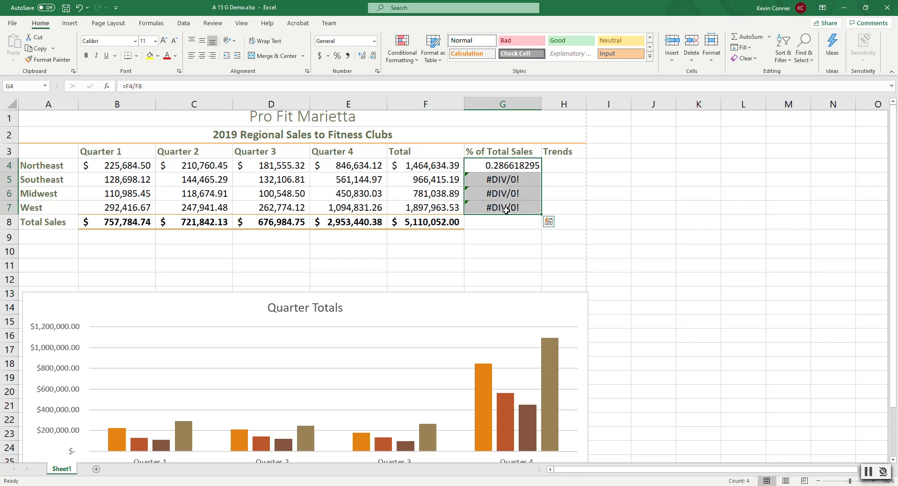
key("Delete")
Enter =F4/$F$8 in G4 with an absolute reference to the grand total, and fill the formula down through G7.
left_click(499, 166)
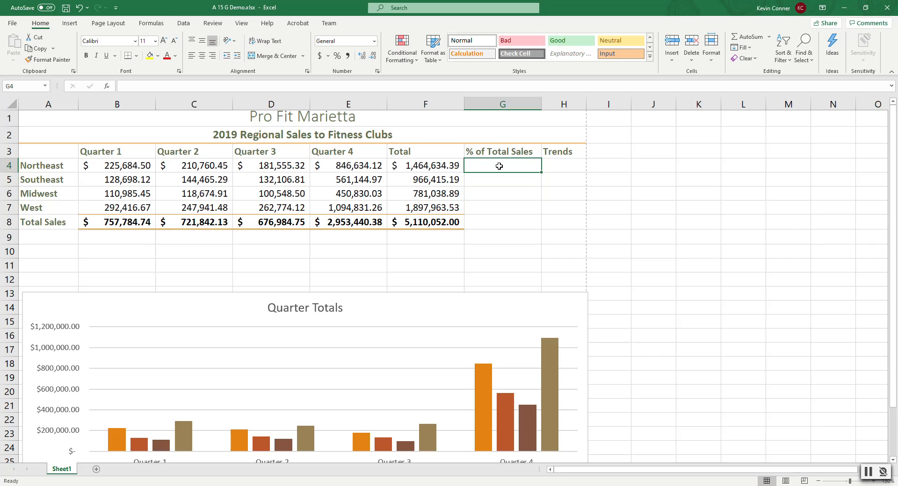
type("=")
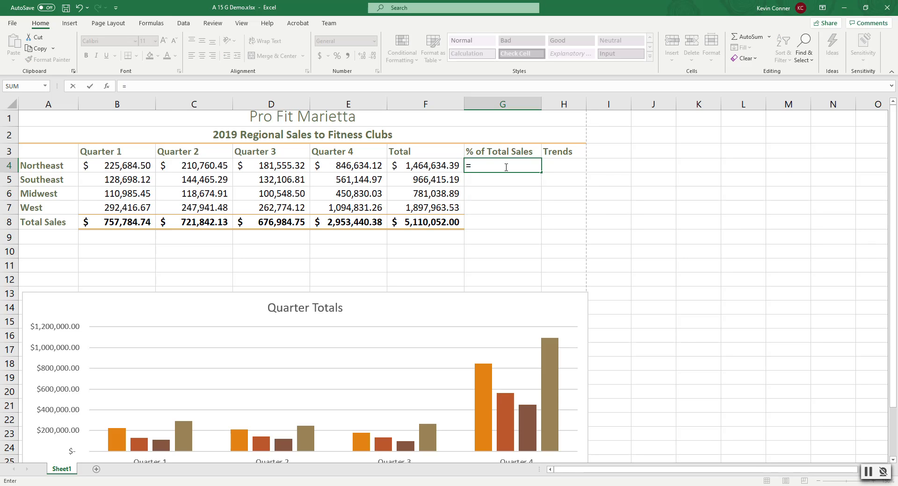
left_click(423, 166)
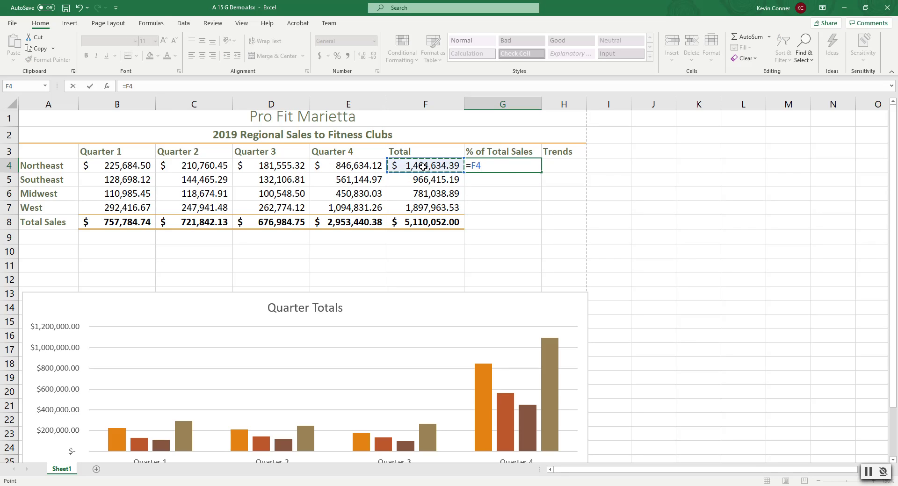
type("/")
left_click(412, 223)
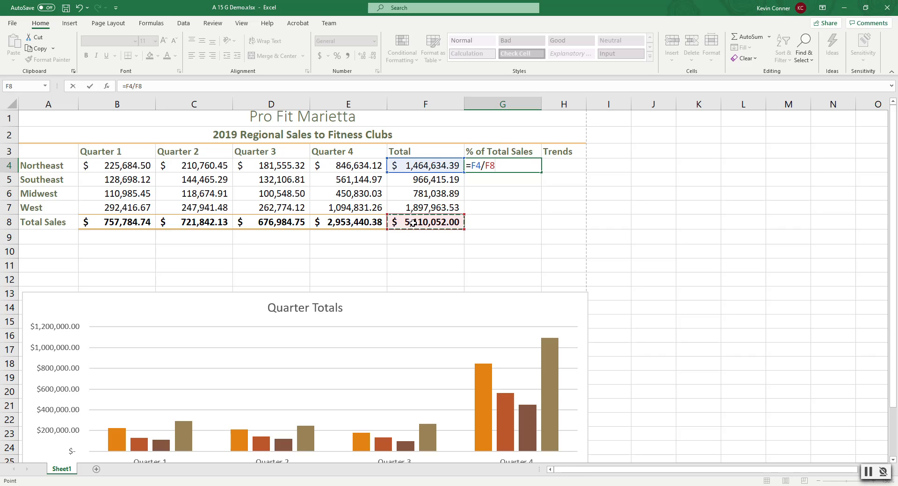
key("F4")
key("Return")
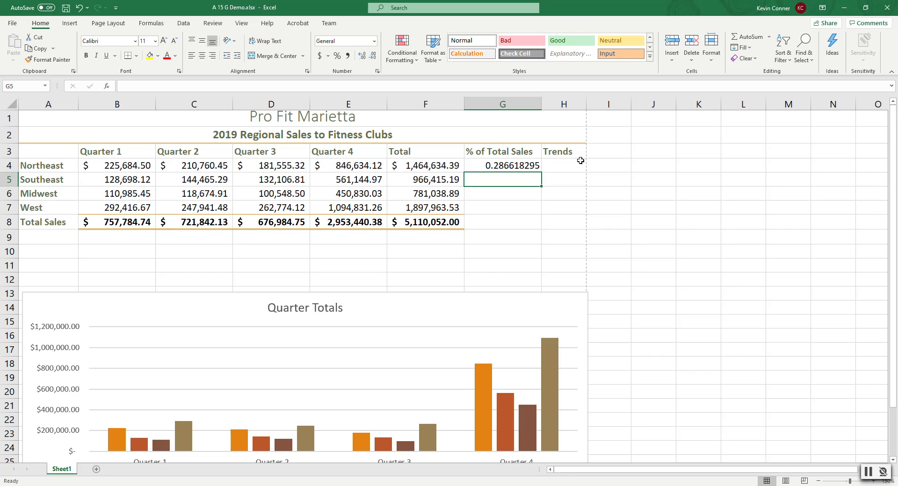
left_click(494, 165)
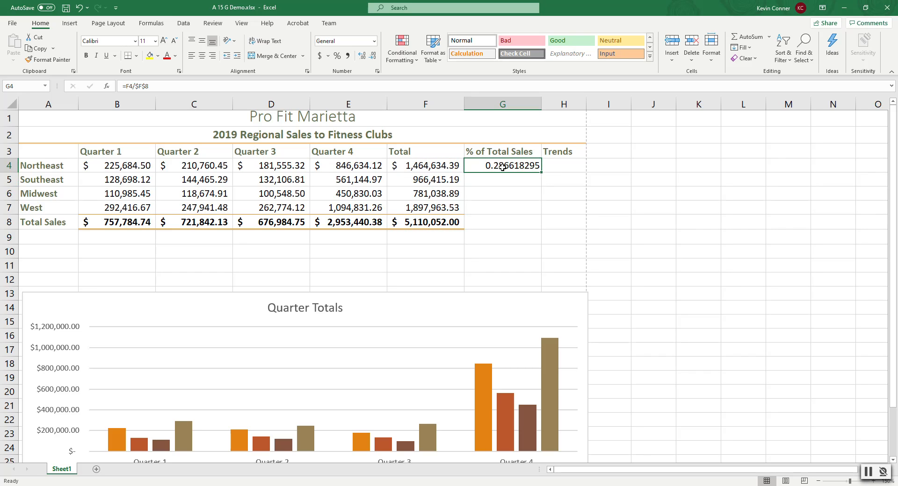
left_click_drag(541, 173, 545, 212)
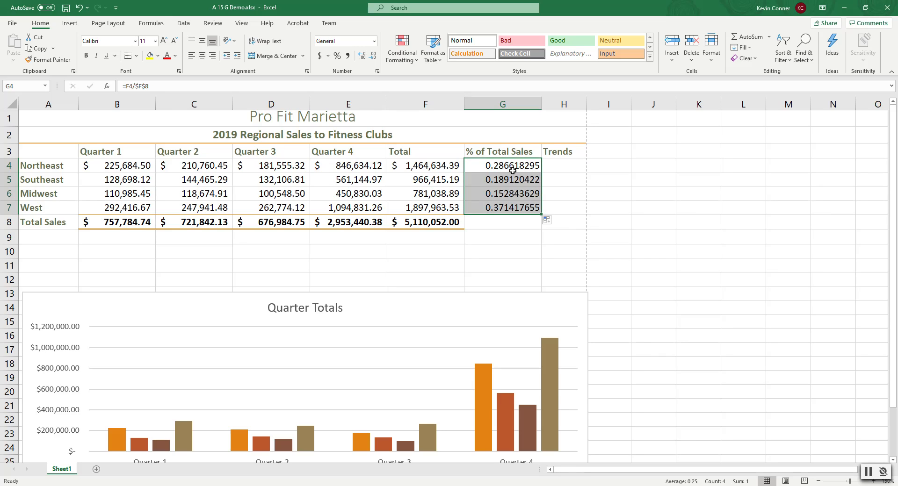
Examine the % of Total Sales formulas in G4:G7, comparing the relative region references with the absolute reference to F8.
left_click(422, 176)
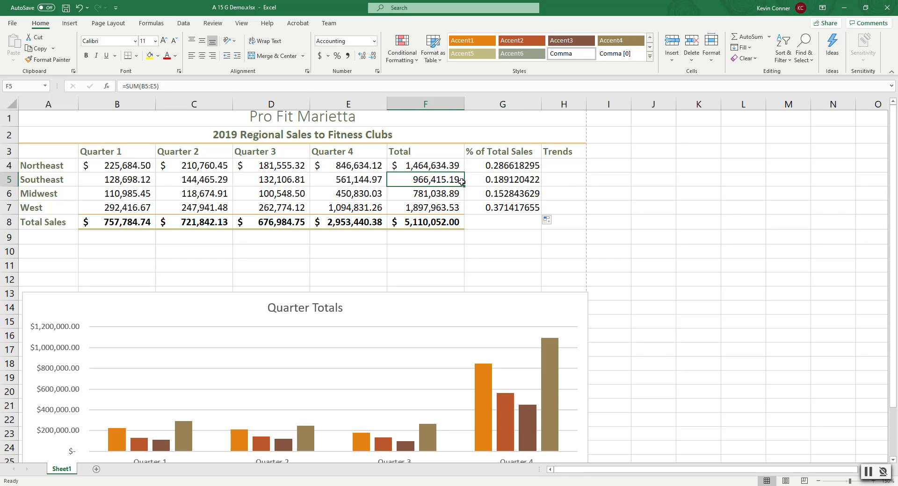
left_click(431, 222)
left_click(490, 183)
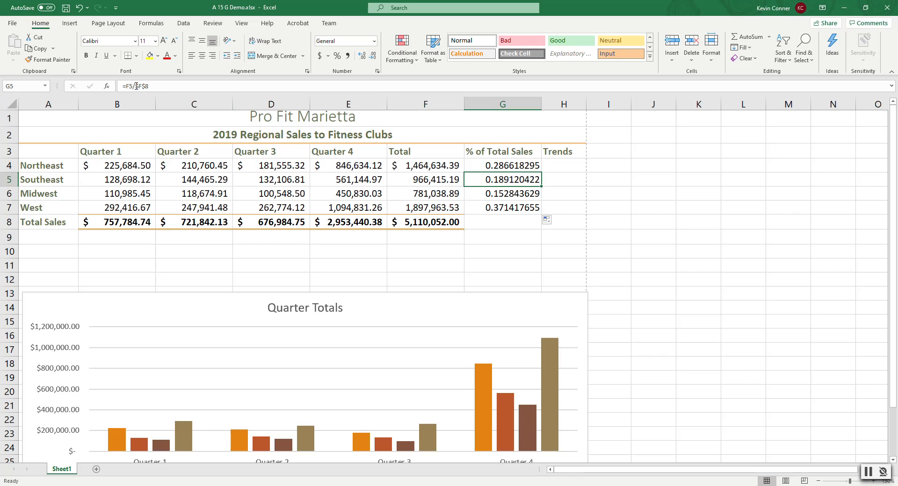
left_click(500, 165)
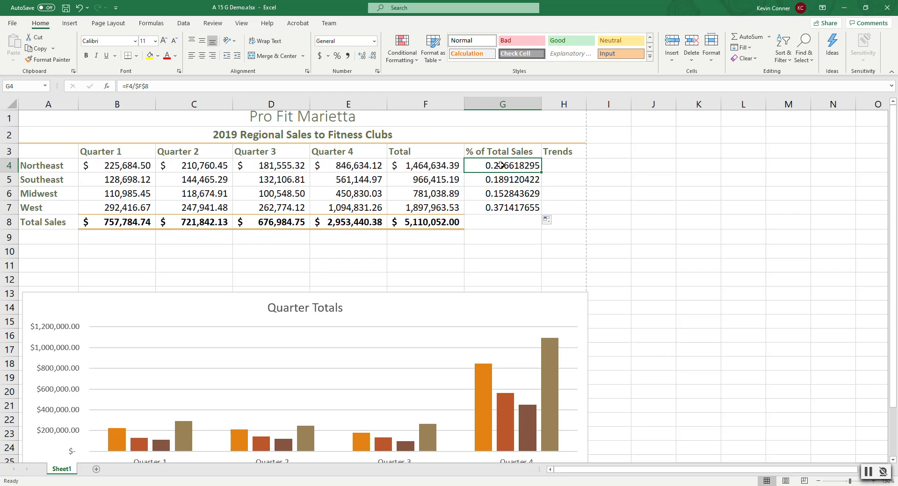
left_click(502, 182)
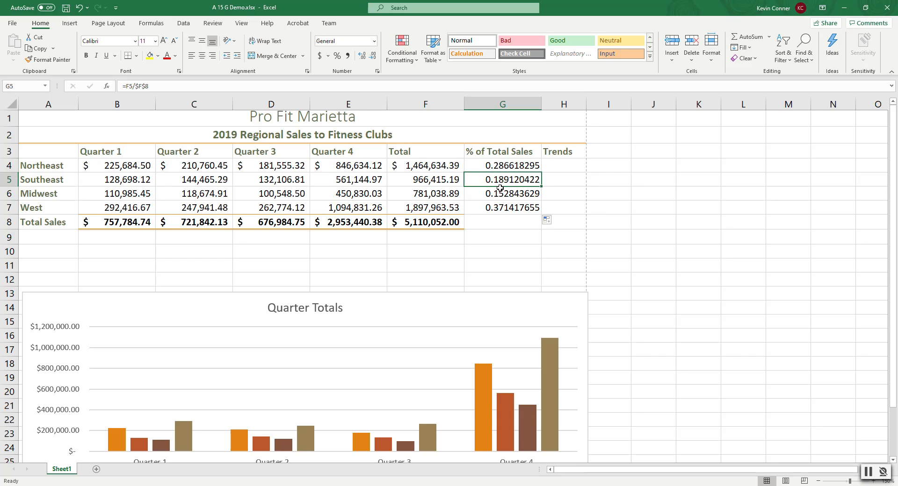
left_click(499, 195)
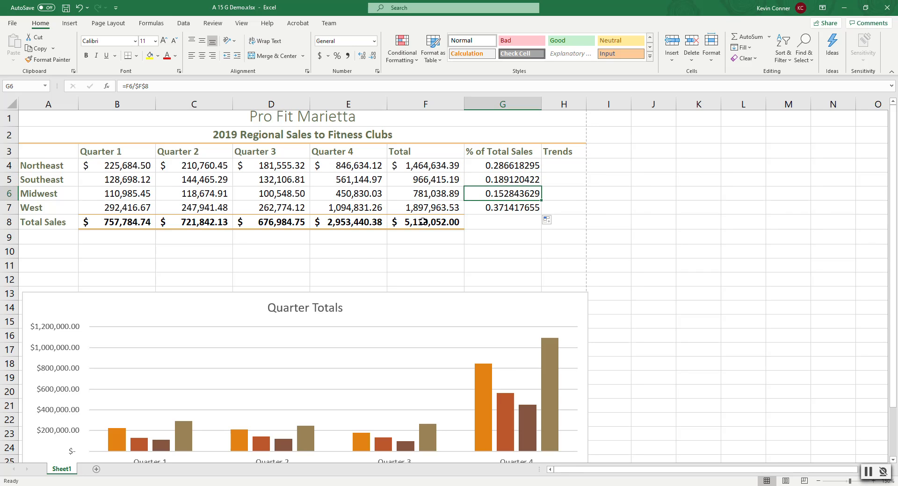
left_click(511, 211)
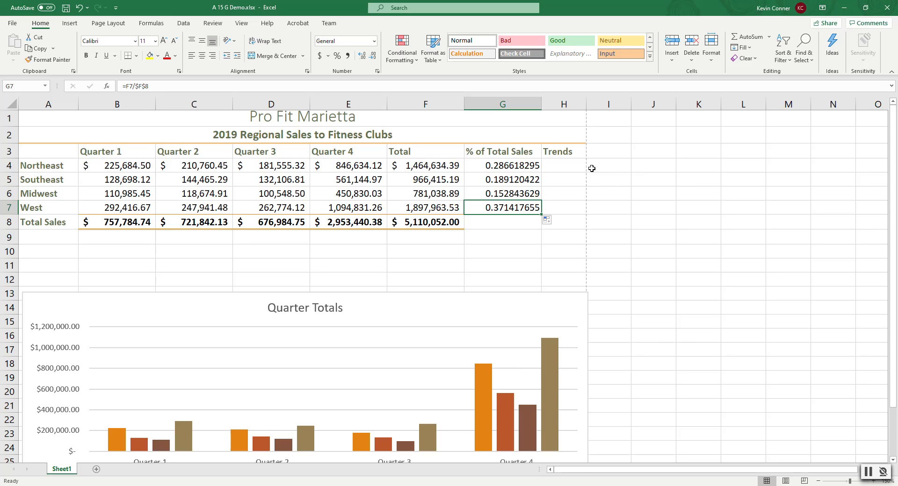
left_click(561, 167)
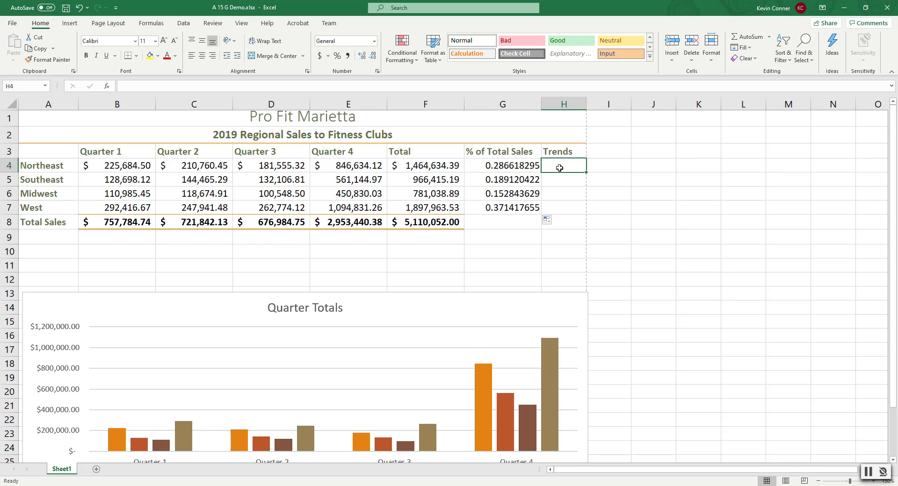
left_click(70, 25)
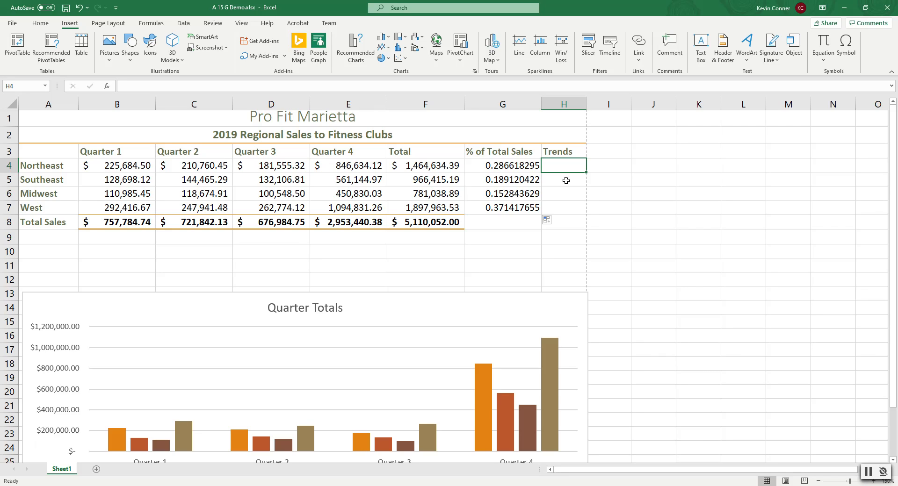
Move the Quarter Totals chart back up to row 9, directly beneath the sales table.
left_click(293, 301)
left_click_drag(284, 295, 276, 233)
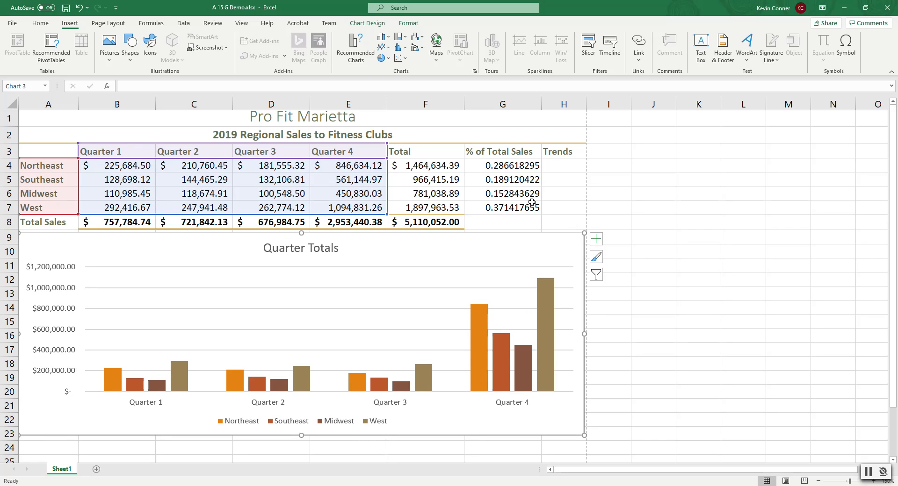
Format the % of Total Sales values in G4:G7 as percentages with two decimal places.
left_click_drag(516, 163, 503, 206)
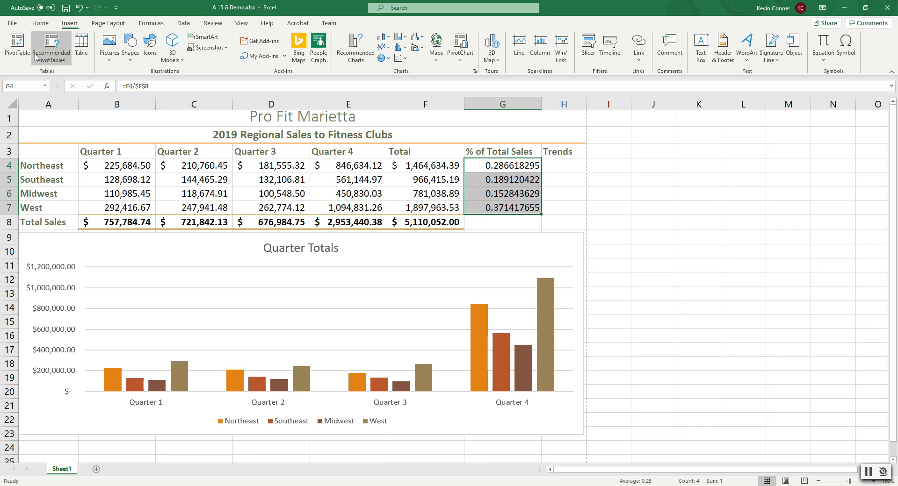
left_click(41, 24)
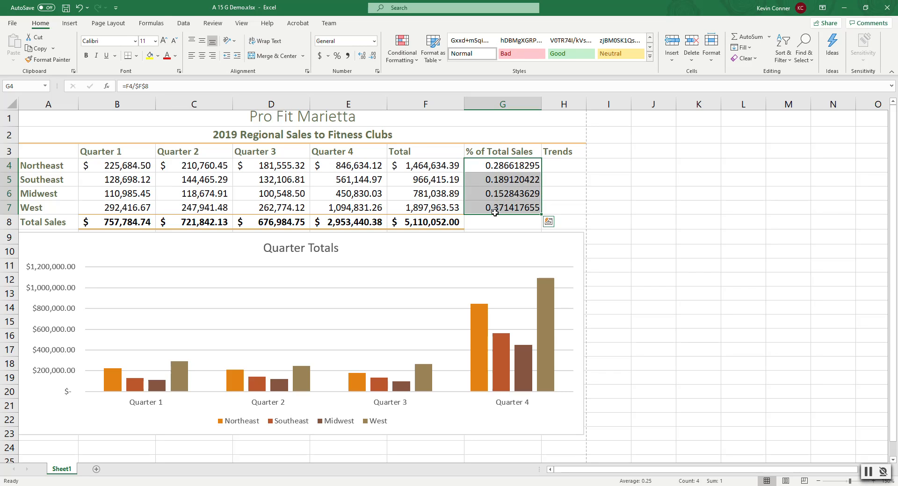
left_click(337, 56)
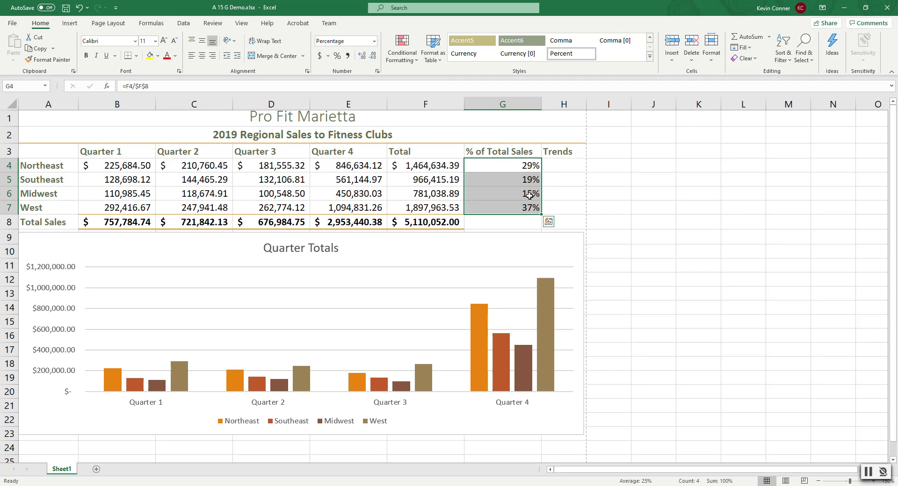
left_click(362, 56)
left_click(361, 57)
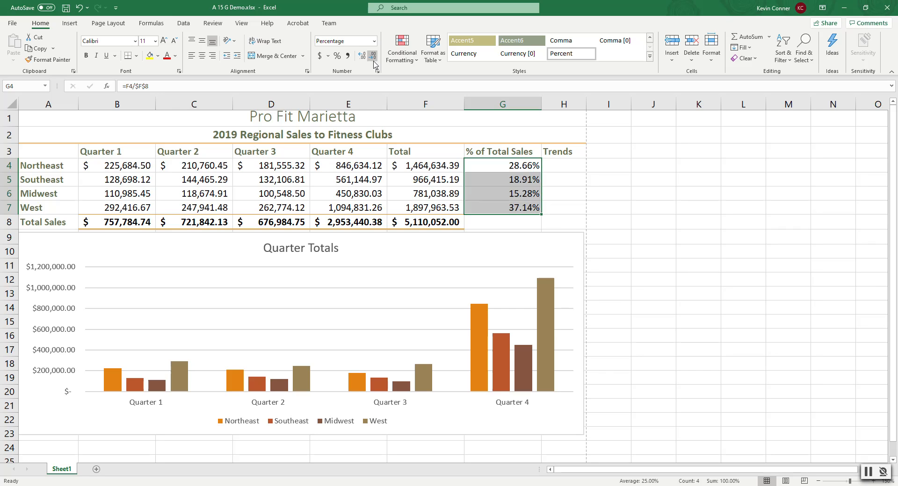
Insert a line sparkline in H4 using the data range B4:E4, and fill it down the Trends column through H7.
left_click(564, 164)
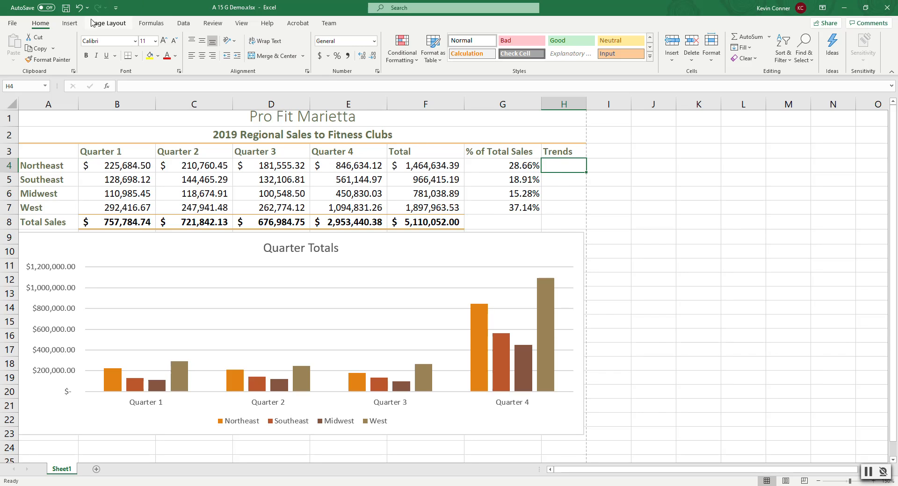
left_click(70, 24)
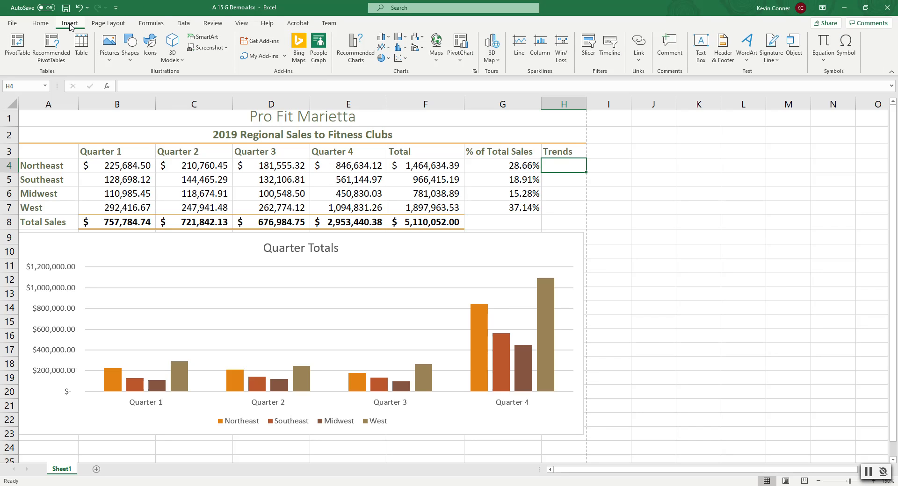
left_click(518, 47)
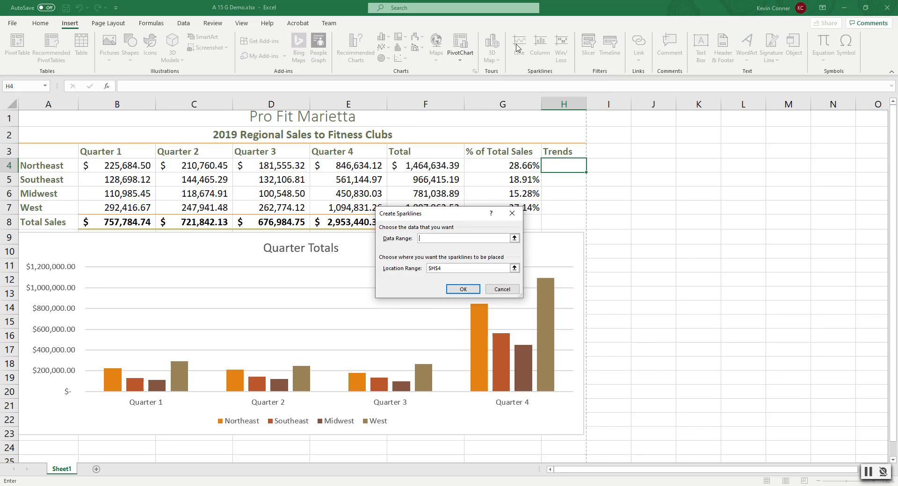
left_click_drag(446, 209, 673, 146)
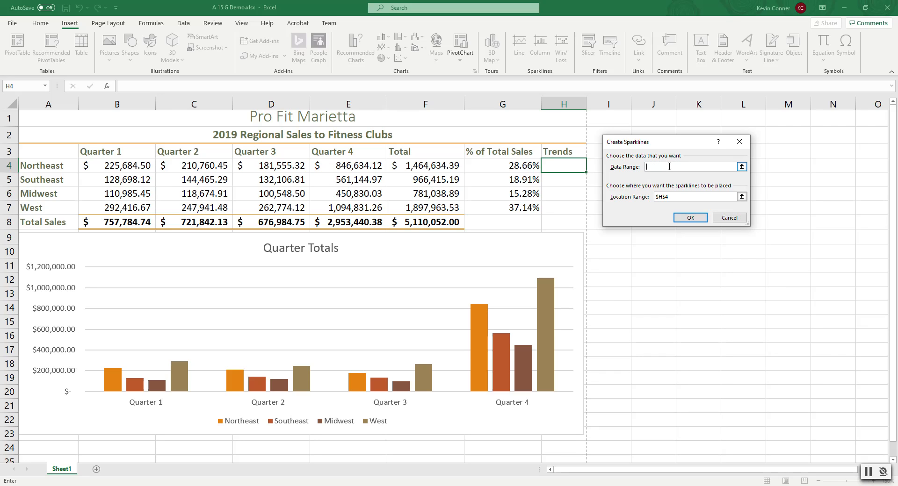
left_click(742, 167)
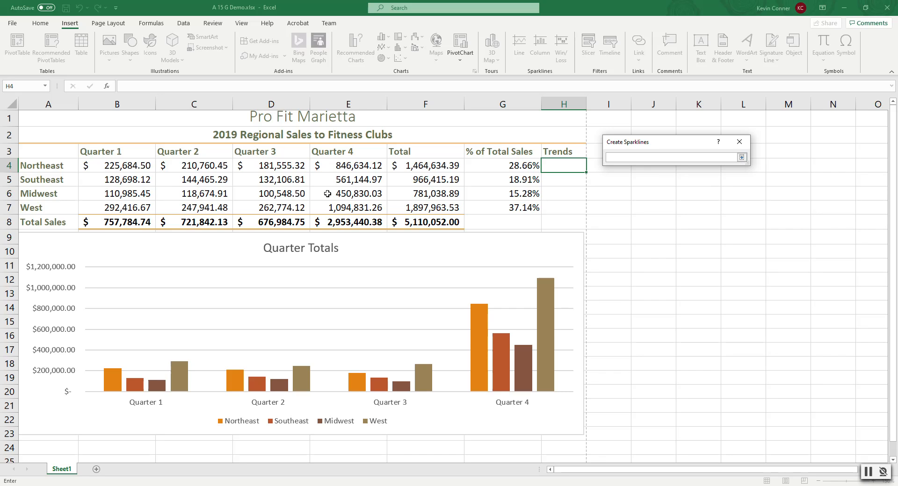
left_click_drag(96, 164, 331, 167)
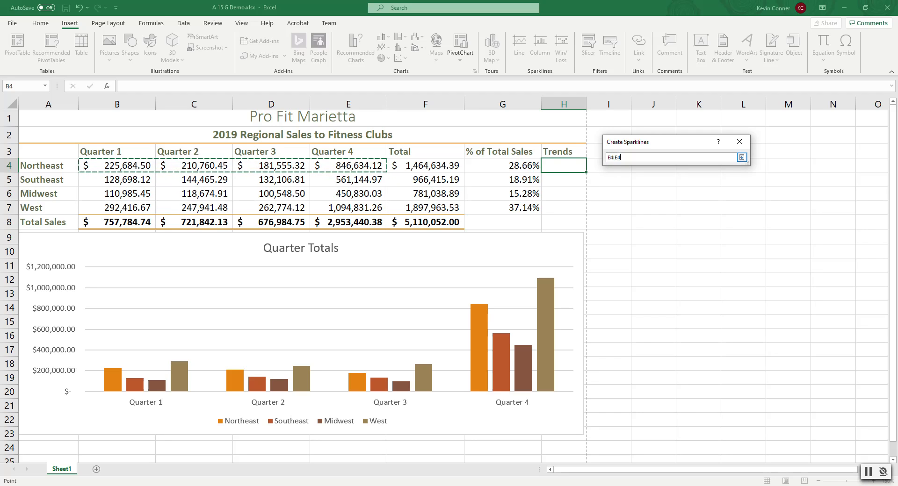
left_click(742, 158)
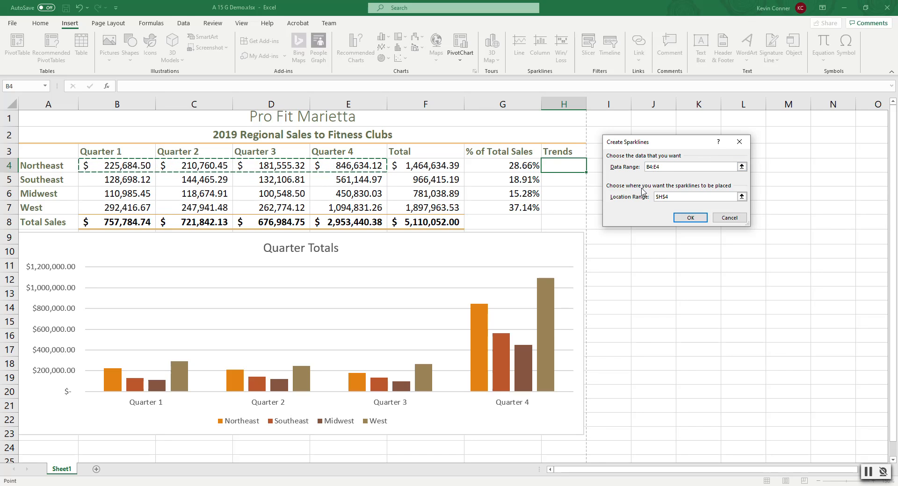
left_click(670, 196)
left_click(690, 218)
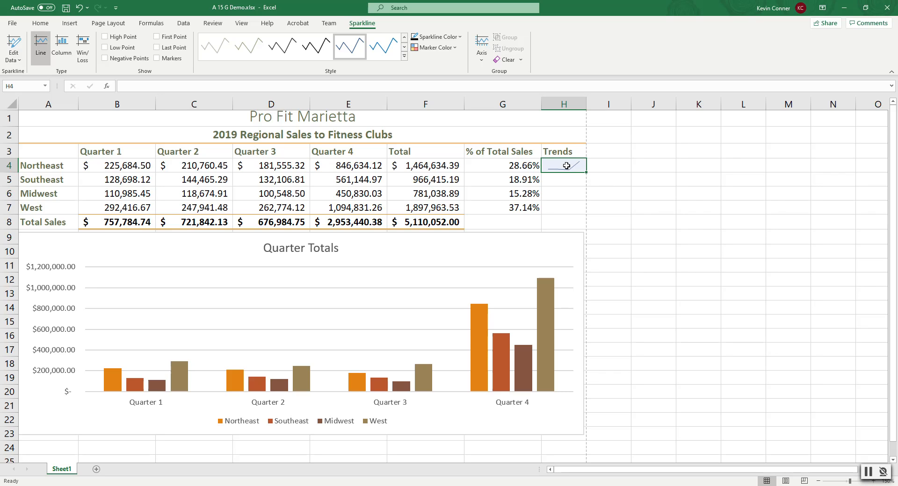
left_click_drag(588, 173, 585, 214)
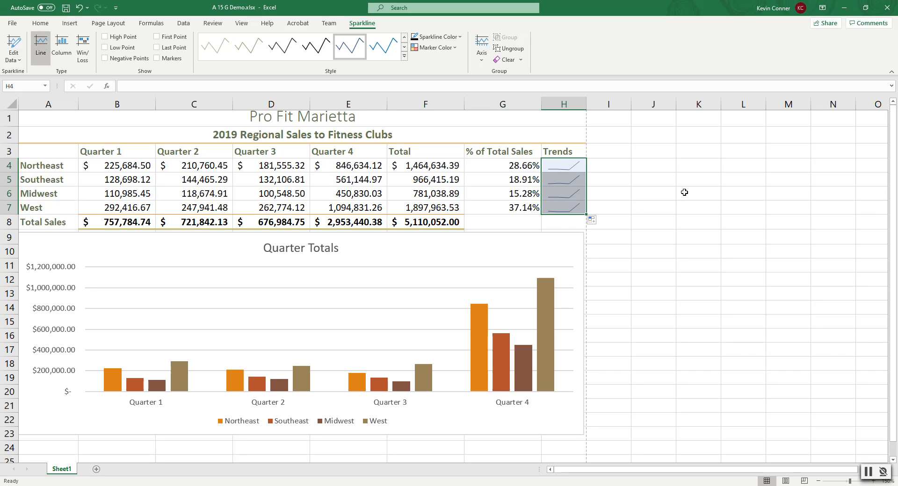
Try another style on the Trends sparklines in H4:H7, and undo both the style change and the sparklines themselves.
left_click(570, 167)
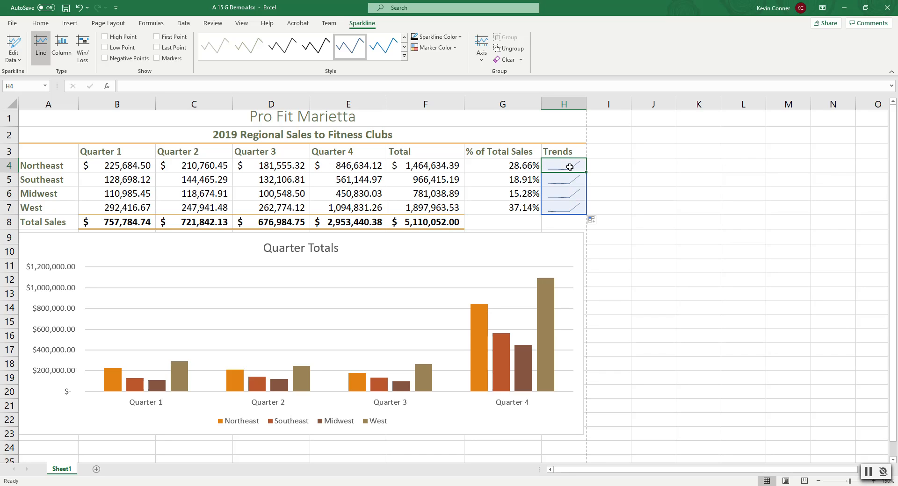
left_click(556, 185)
left_click(556, 166)
left_click(382, 51)
left_click(404, 56)
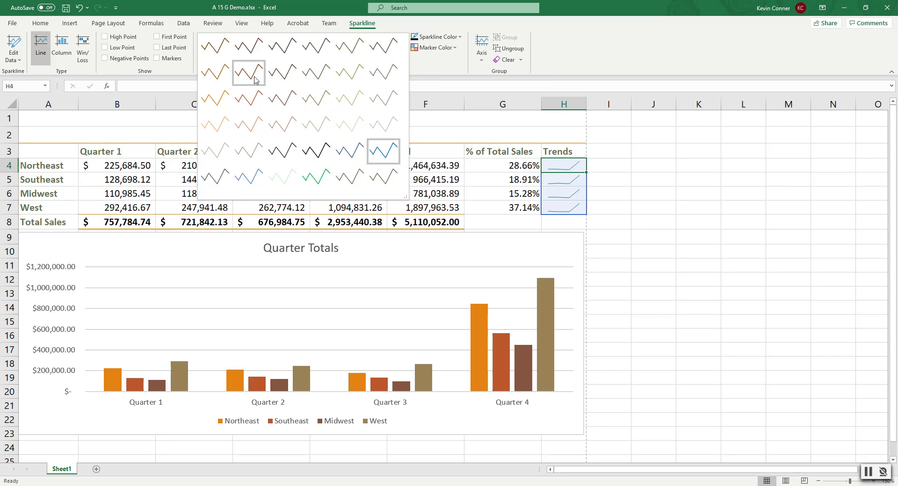
left_click(247, 57)
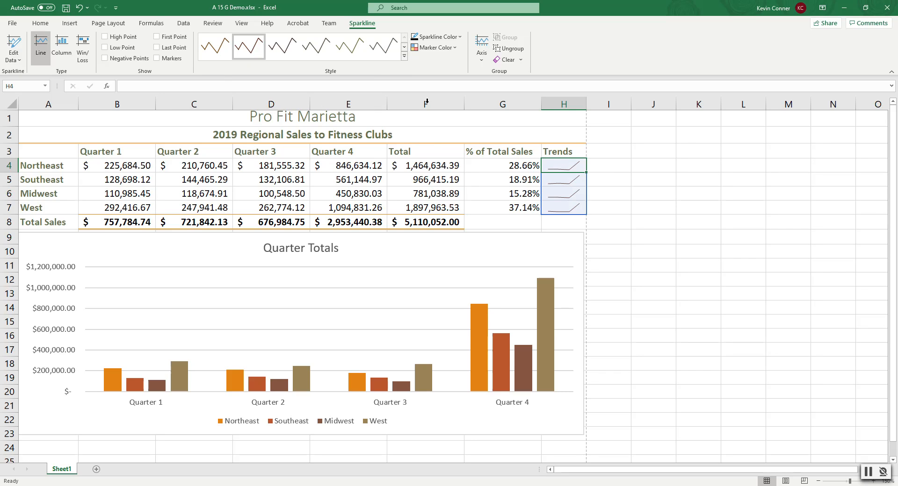
left_click(79, 8)
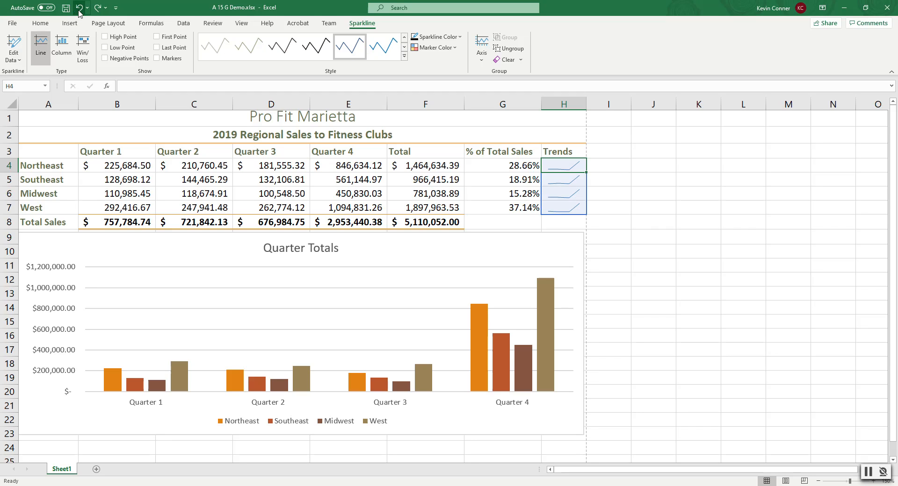
left_click(79, 7)
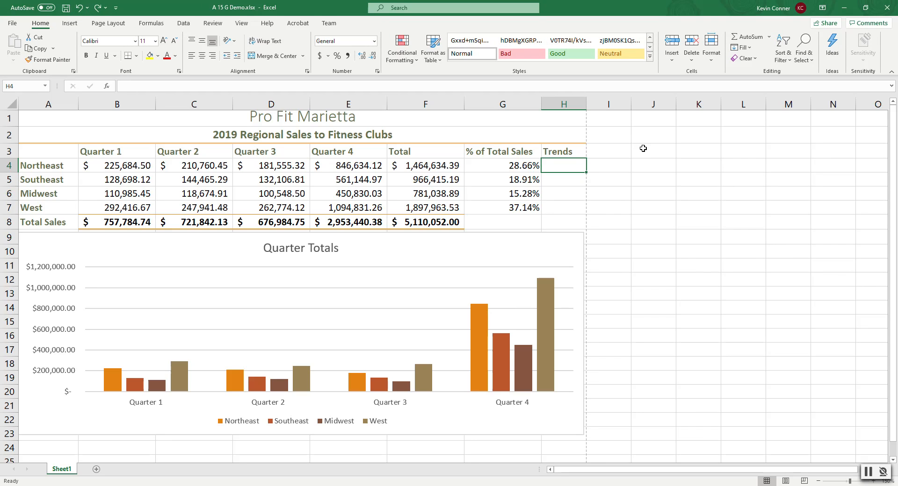
Insert a line sparkline with markers in H4 using the data range B4:E4.
left_click(70, 23)
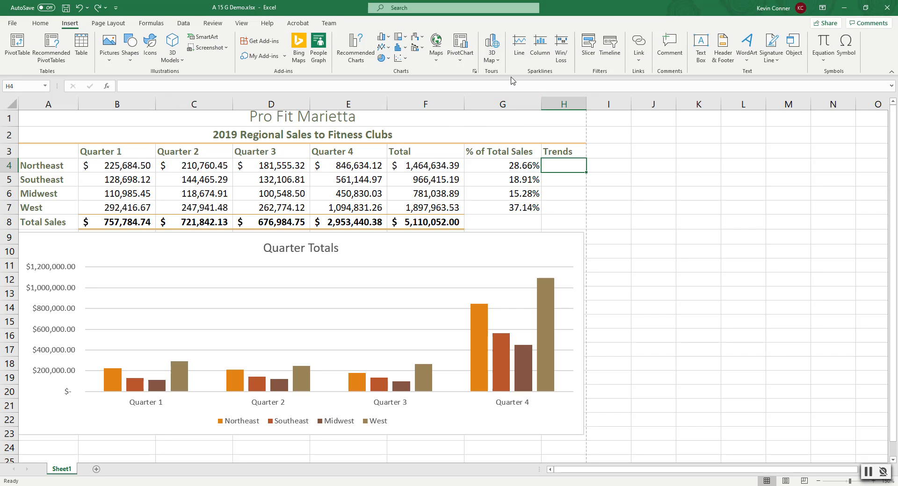
left_click(519, 47)
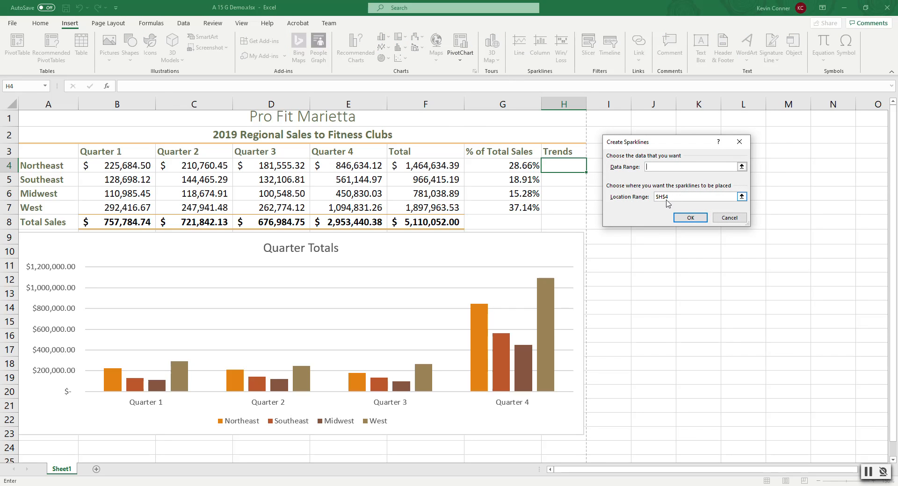
left_click(741, 167)
left_click_drag(152, 161, 317, 165)
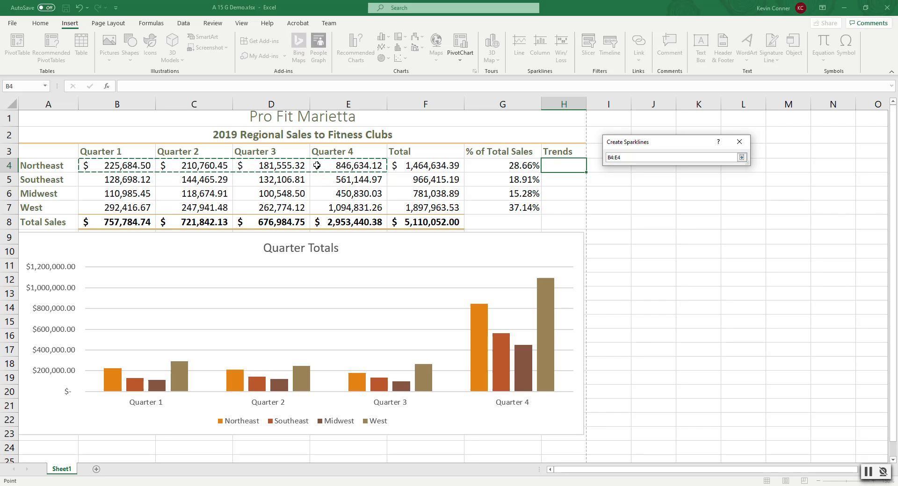
key("Return")
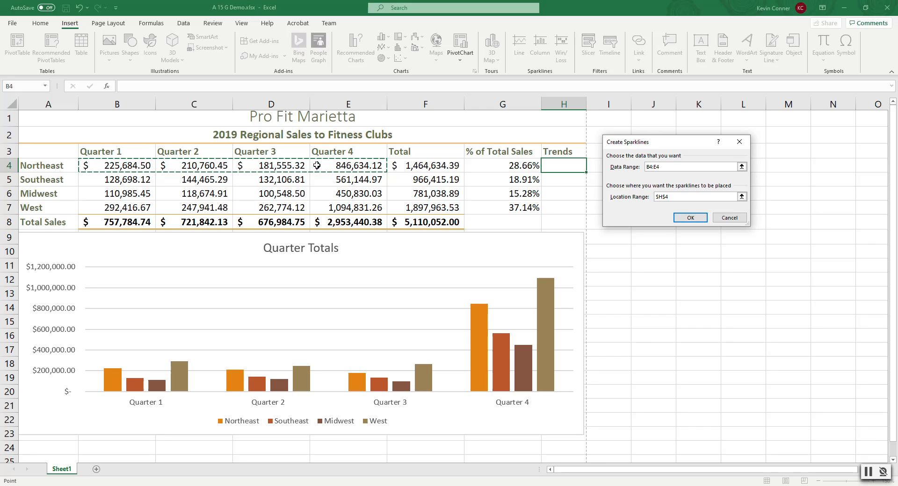
left_click(691, 218)
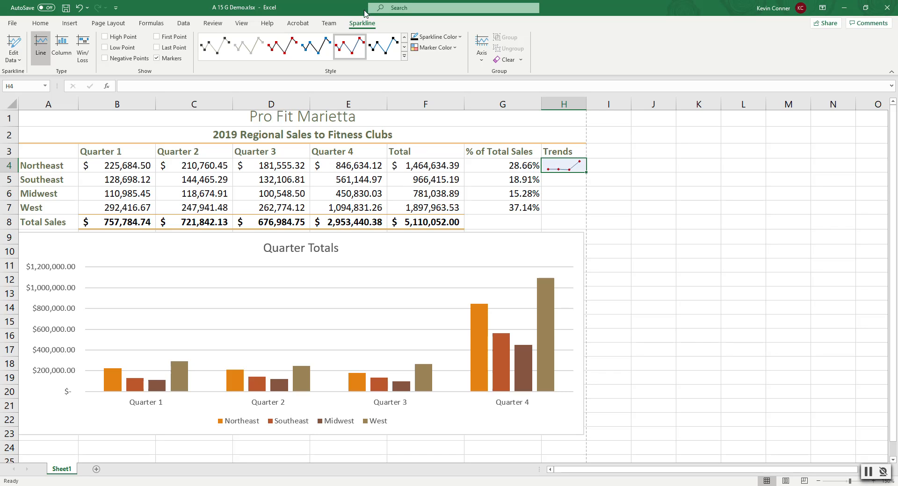
Apply a sparkline style with red markers to H4, and fill the sparkline down through H7.
left_click(384, 47)
left_click(280, 51)
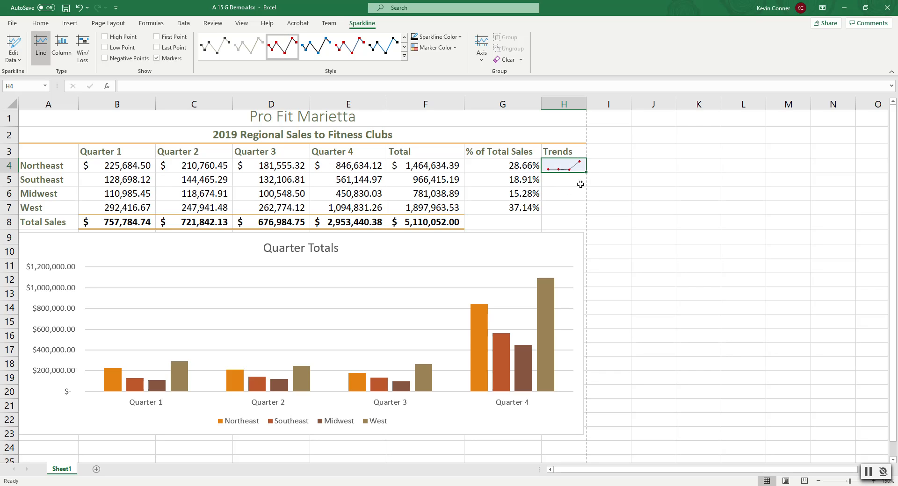
left_click_drag(585, 172, 582, 212)
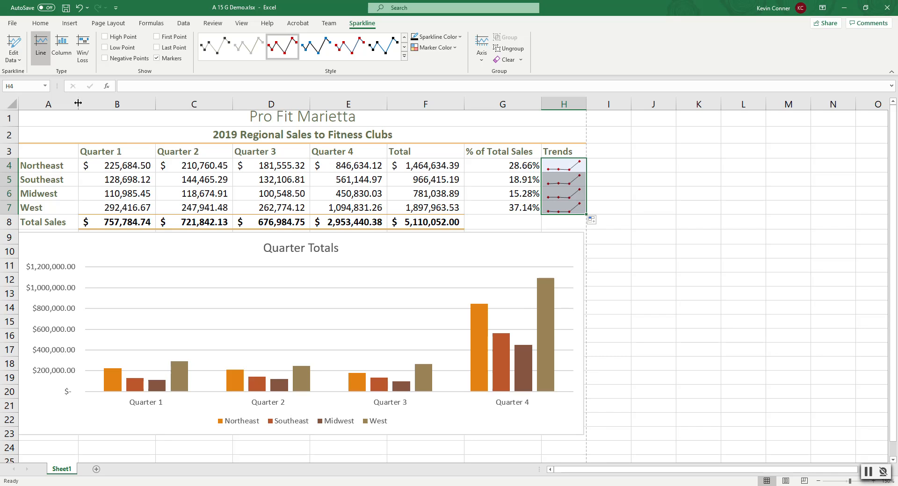
Narrow column A so that it just fits the Total Sales label.
mouse_move(78, 103)
left_mouse_down()
mouse_move(101, 103)
mouse_move(70, 103)
left_mouse_up()
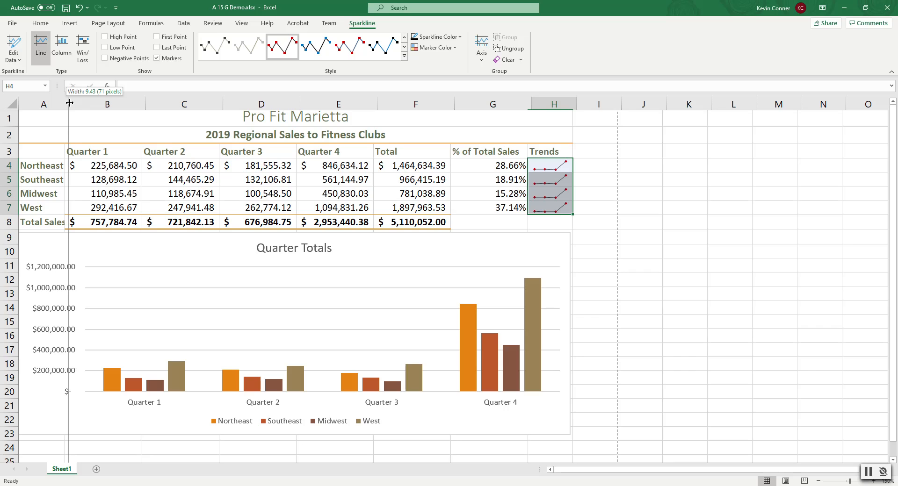
left_click_drag(69, 103, 74, 103)
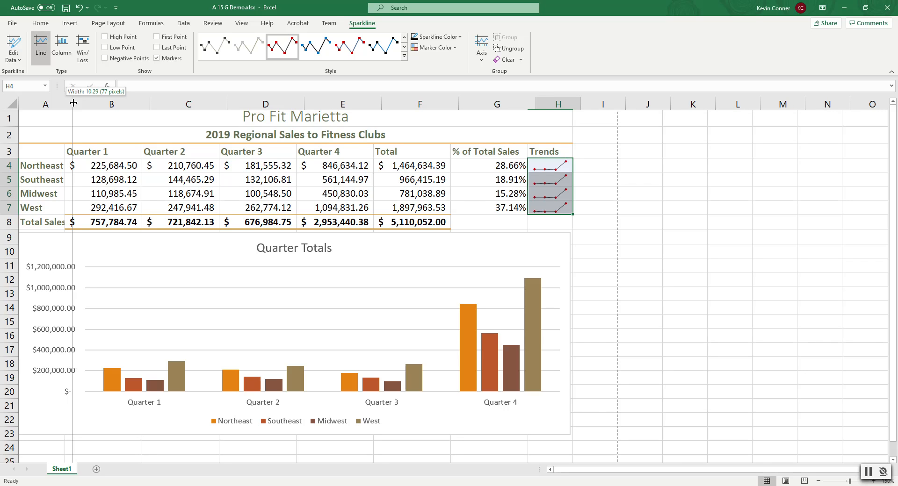
left_click_drag(73, 102, 68, 108)
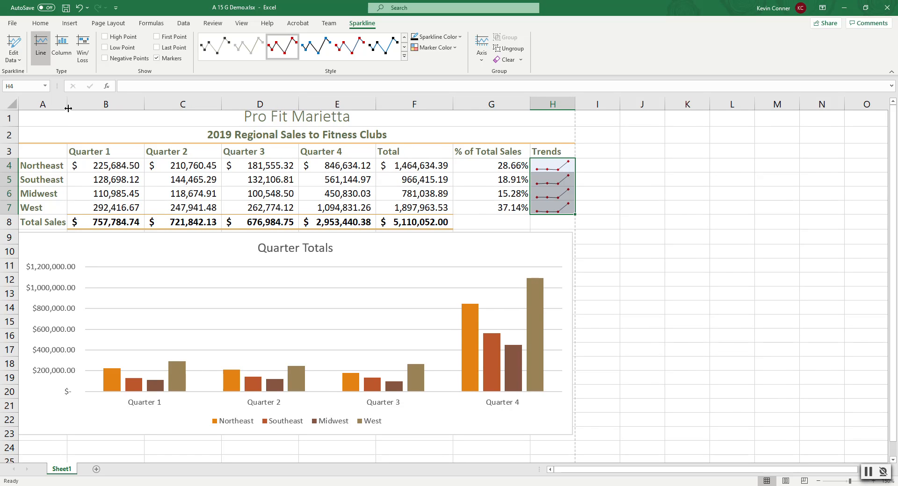
Narrow column B to about the width of its Quarter 1 heading, and examine how the values in B4:B8 display.
left_click_drag(145, 103, 112, 104)
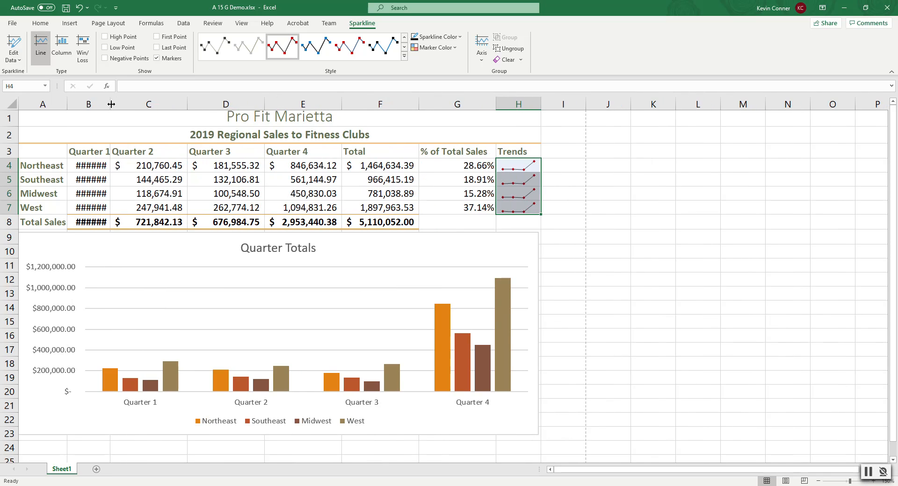
left_click(88, 165)
left_click(89, 179)
left_click(89, 195)
left_click(89, 206)
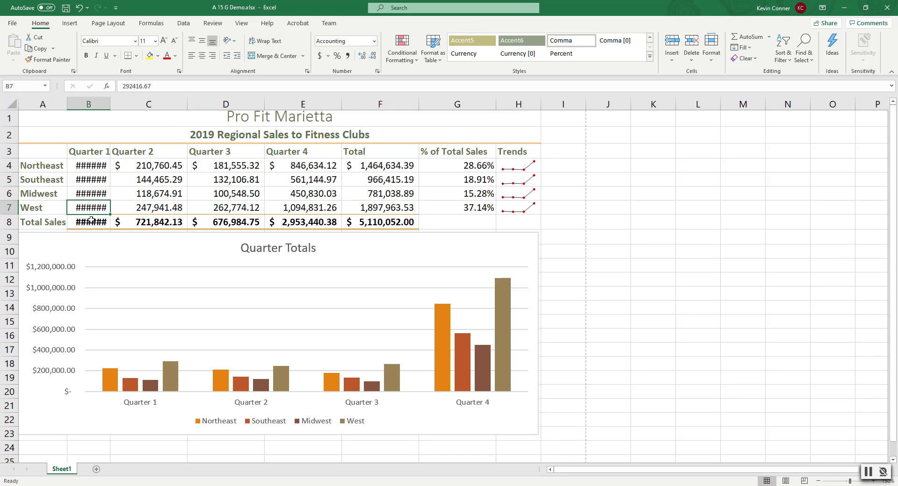
left_click(91, 221)
left_click(92, 207)
left_click(92, 195)
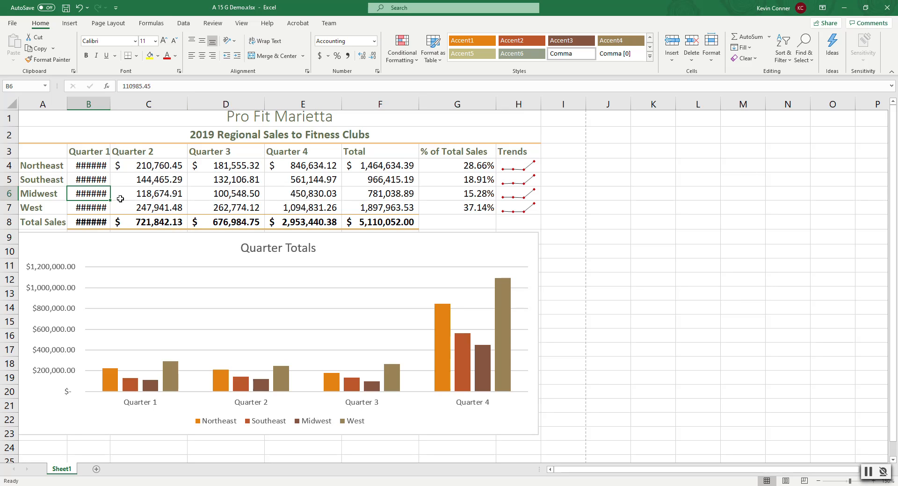
AutoFit column B to its contents, and AutoFit all of columns A through H together.
double_click(111, 104)
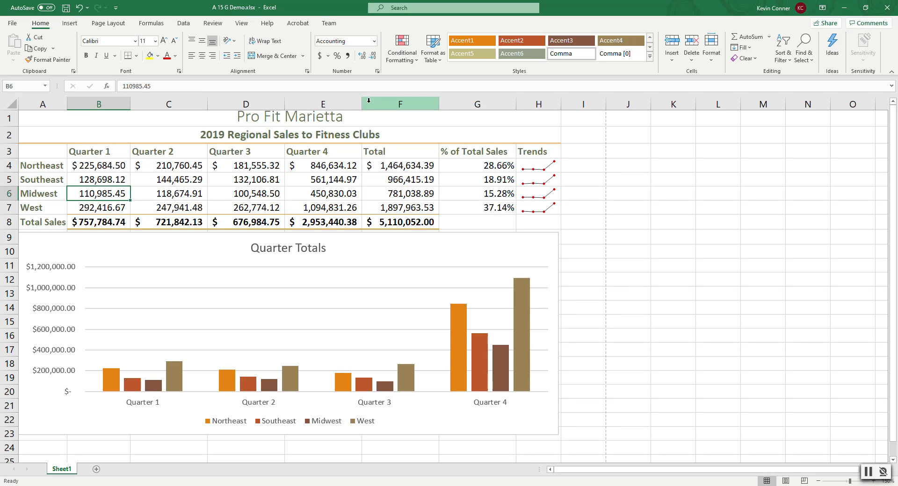
left_click_drag(46, 102, 546, 132)
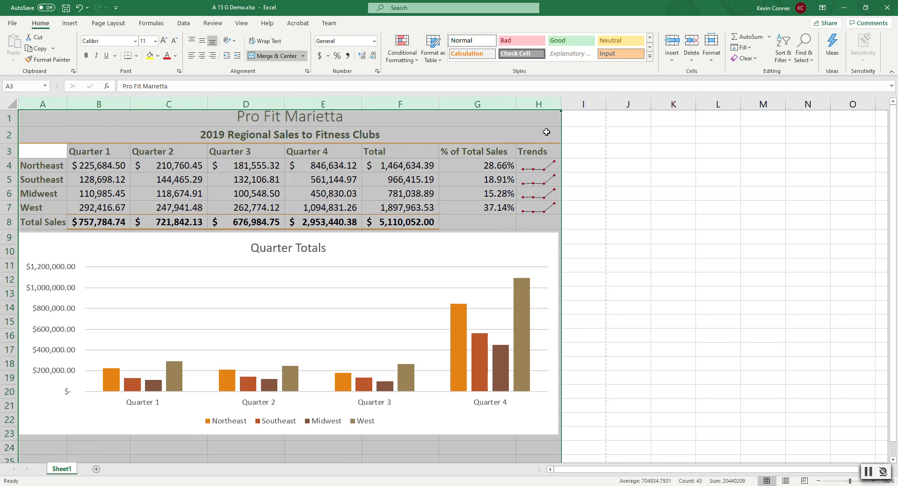
double_click(361, 102)
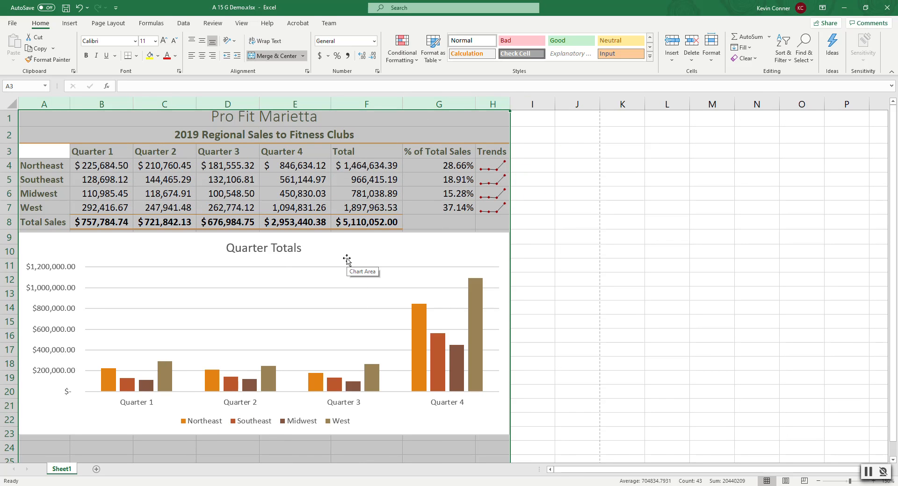
left_click(345, 192)
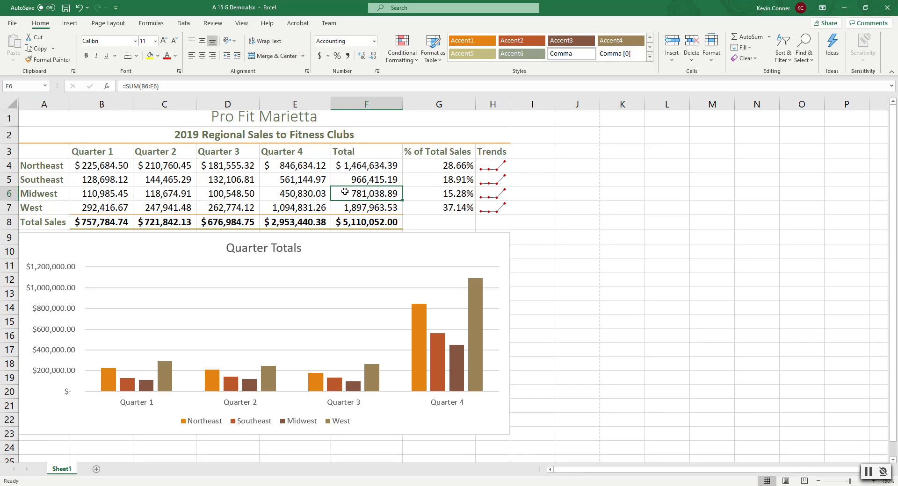
Save the workbook, and review its document properties, including the tags, before returning to the worksheet.
left_click(65, 13)
left_click(12, 23)
left_click(22, 115)
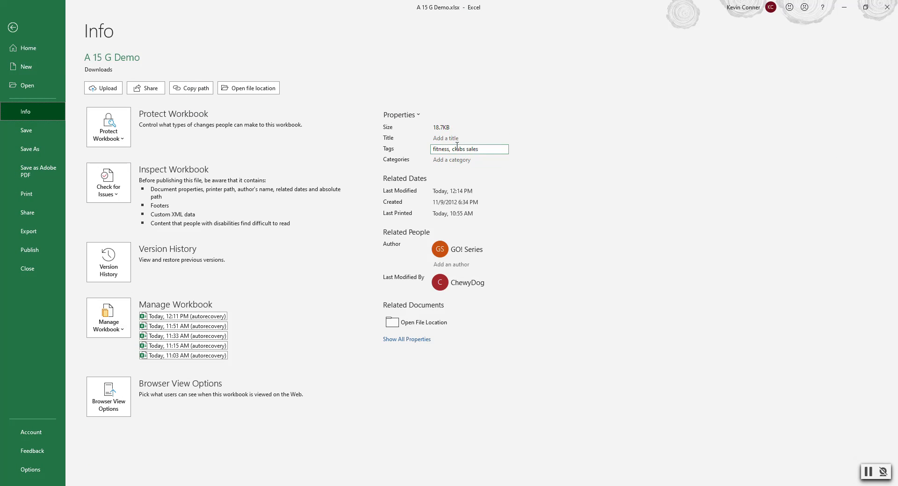
left_click(12, 27)
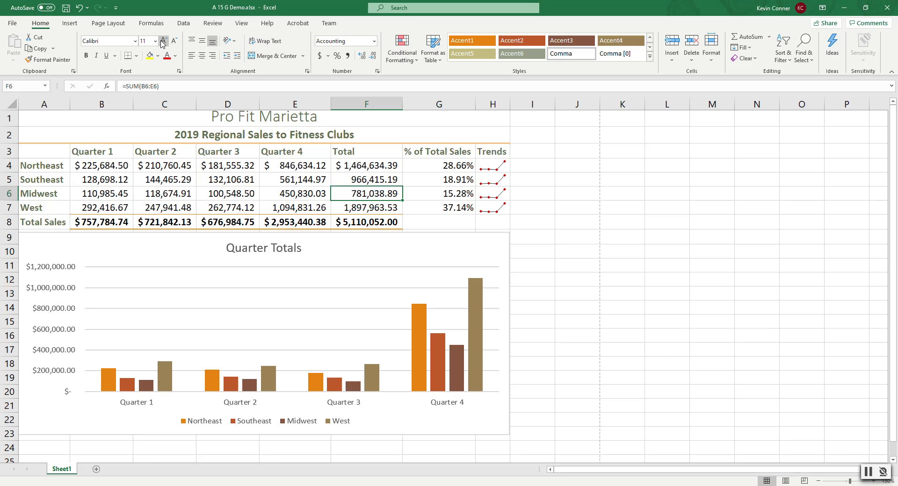
Toggle Show Formulas to examine the formulas in the total and percentage cells, and return the worksheet to displaying values.
left_click(151, 24)
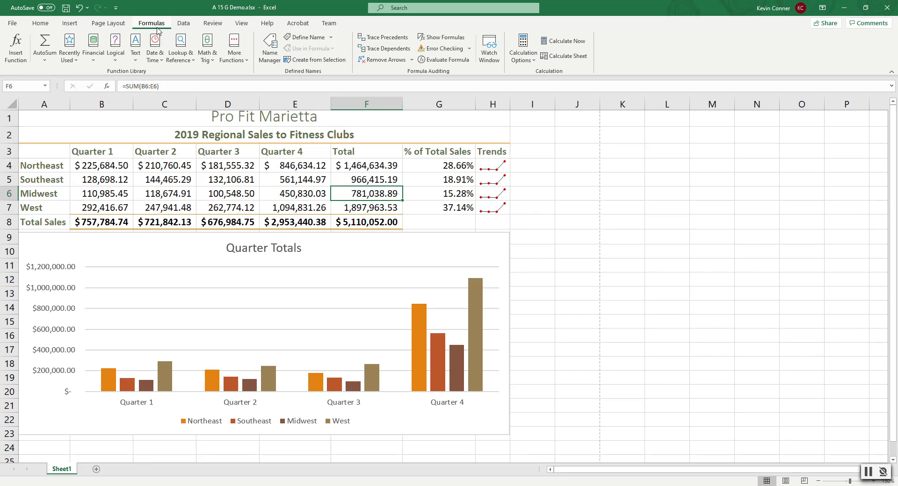
left_click(440, 40)
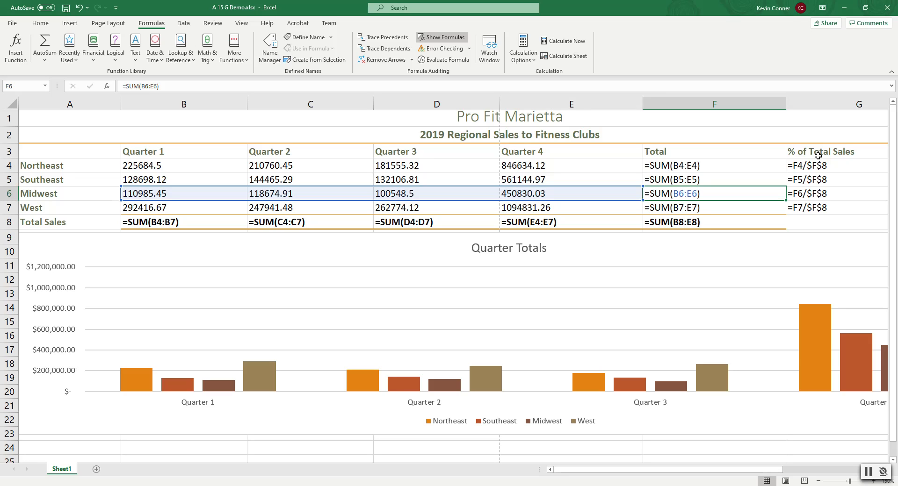
left_click(435, 40)
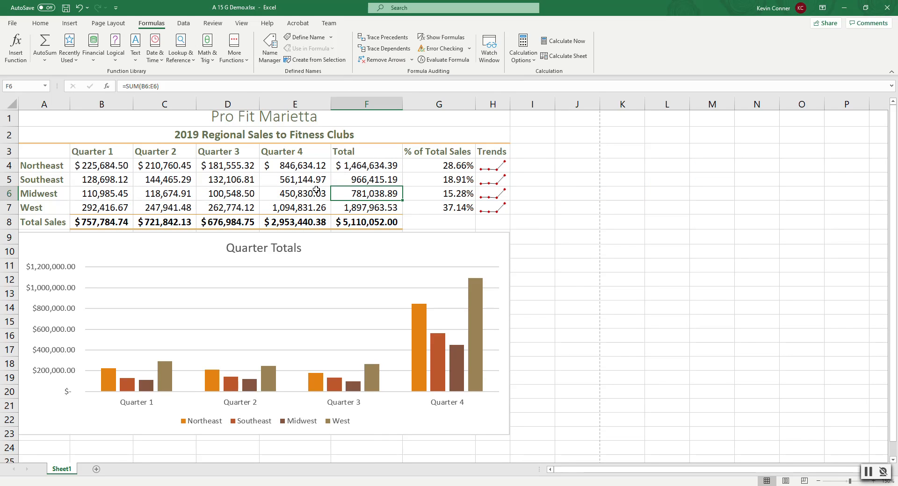
left_click(437, 40)
left_click(437, 41)
left_click(436, 41)
left_click(436, 41)
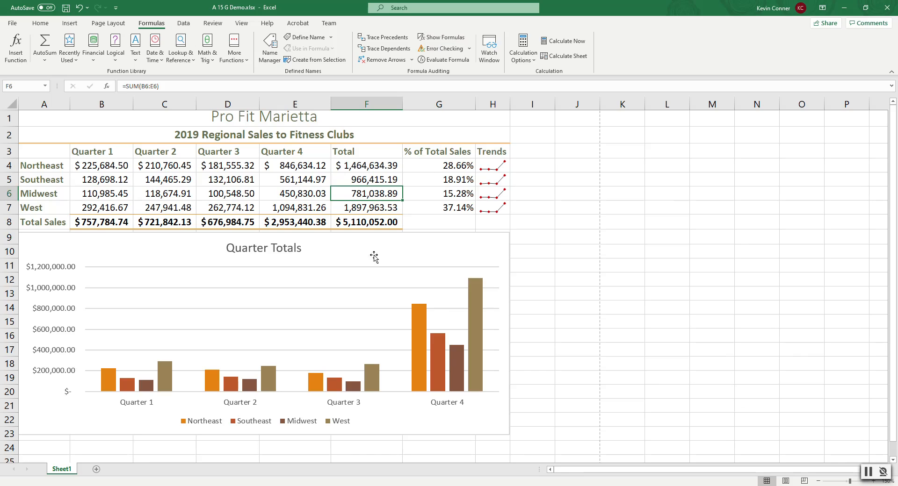